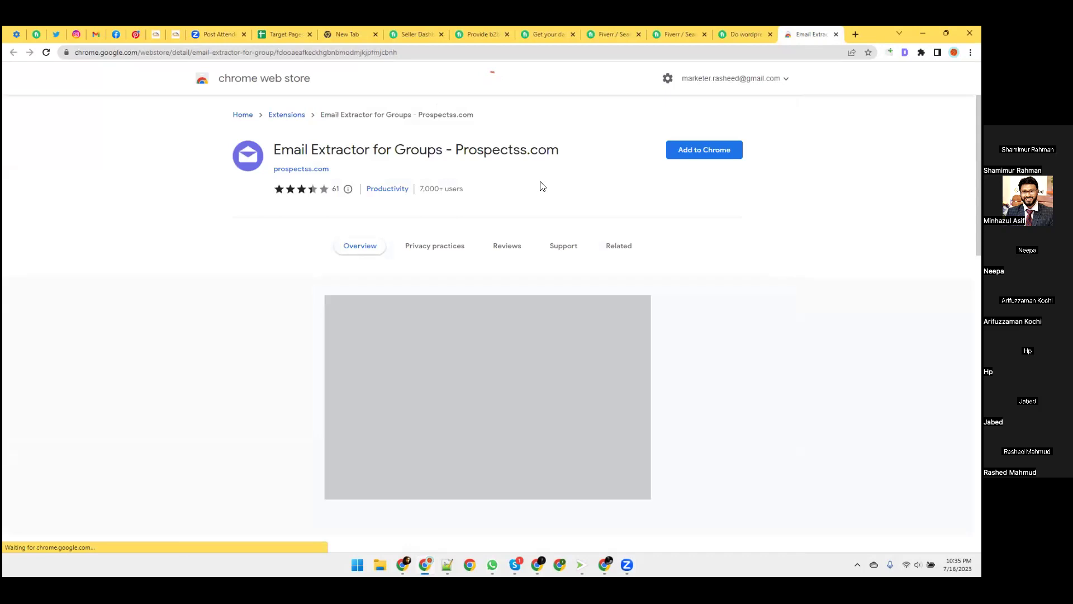
# Add the Email Extractor for Groups extension to Chrome from the Web Store.
pyautogui.click(684, 159)
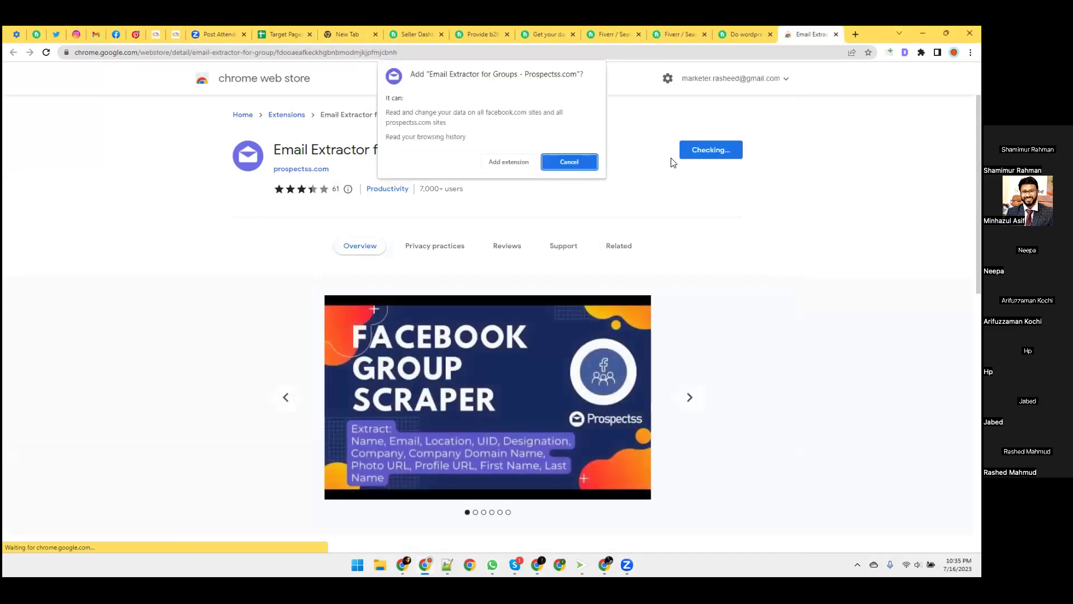
pyautogui.click(528, 163)
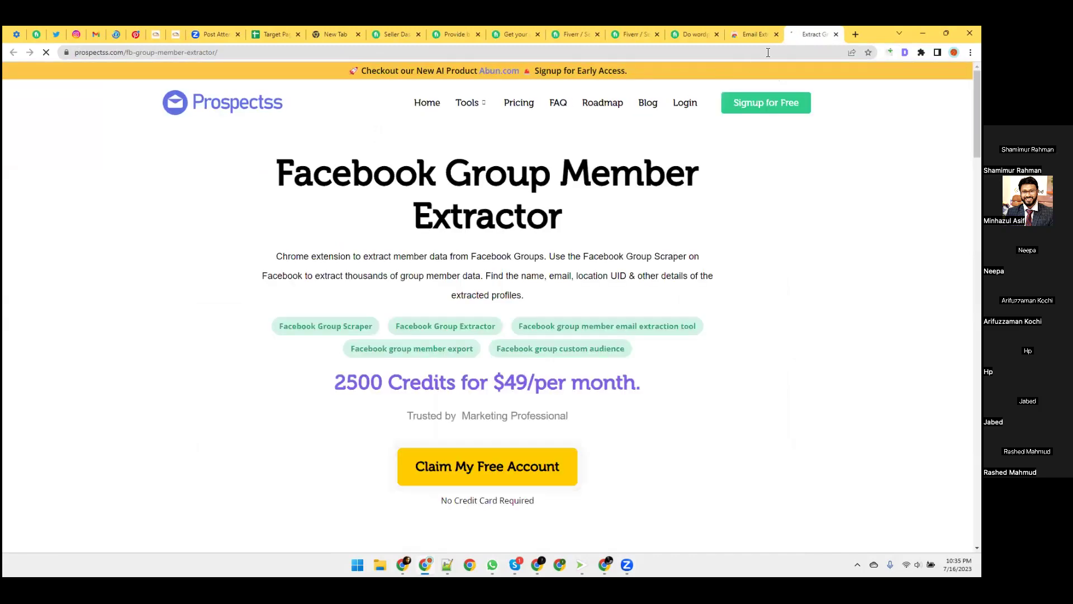
# Pin the extractor tab and the Email Extractor extension to the toolbar, then start free signup.
pyautogui.rightClick(805, 35)
pyautogui.click(819, 124)
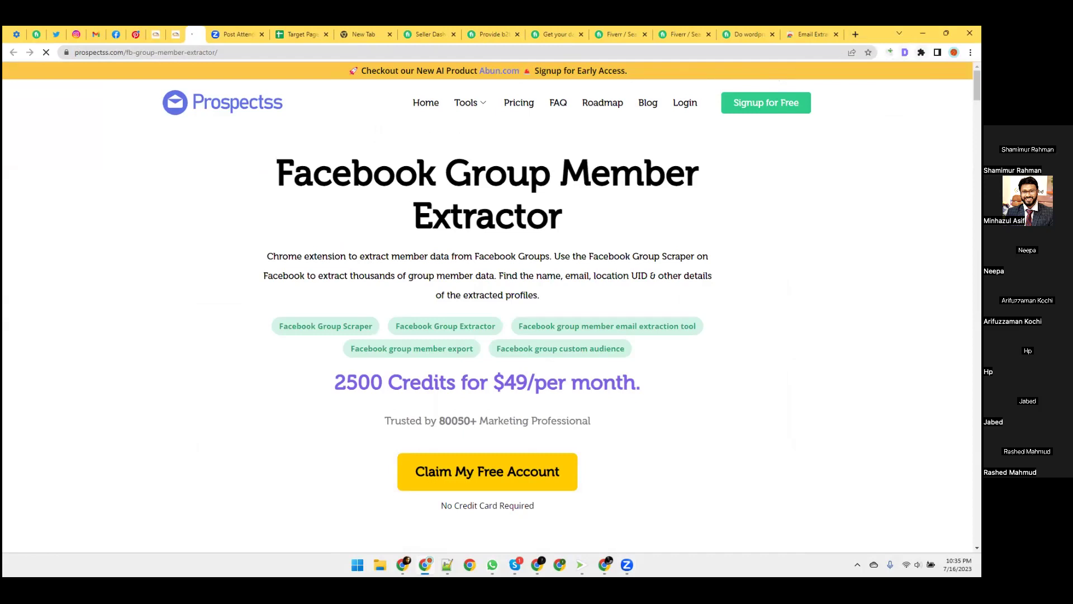
pyautogui.click(920, 52)
pyautogui.click(897, 126)
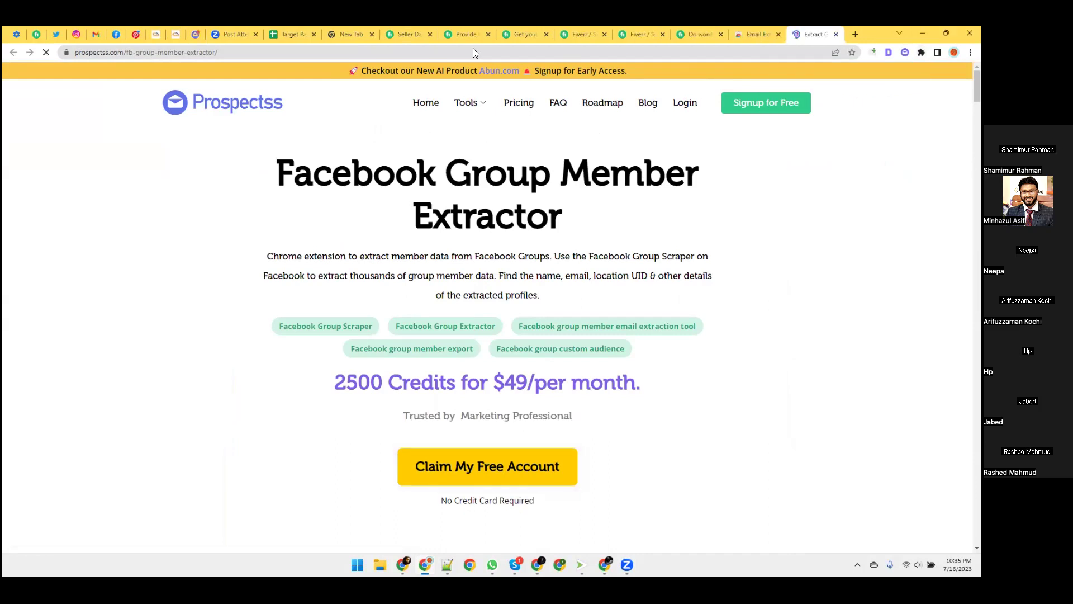
pyautogui.click(787, 104)
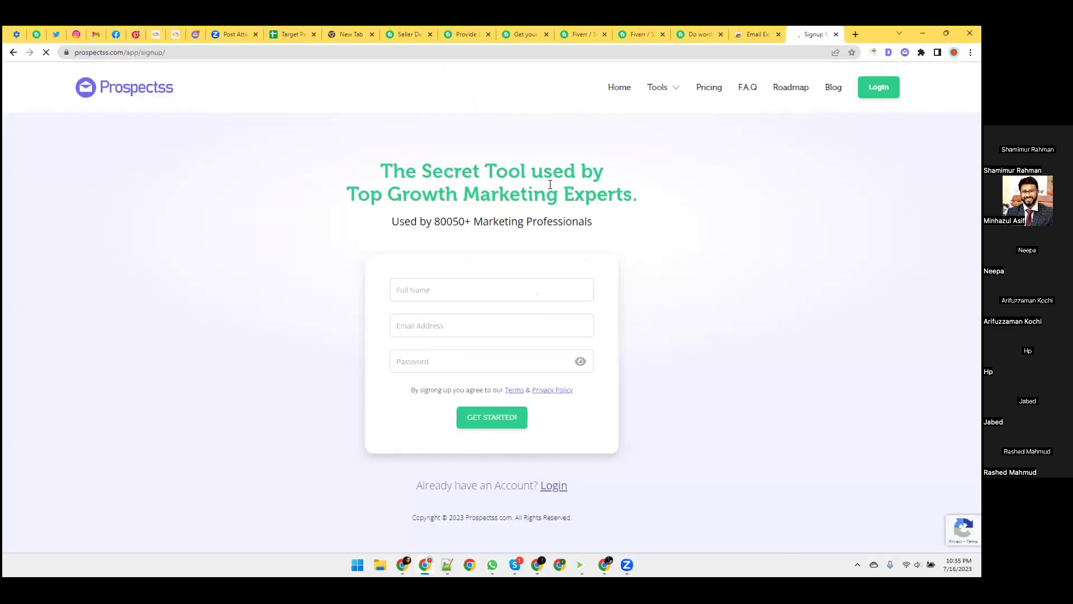
# Enter the full name and choose the suggested e-mail address on the signup form.
pyautogui.click(454, 284)
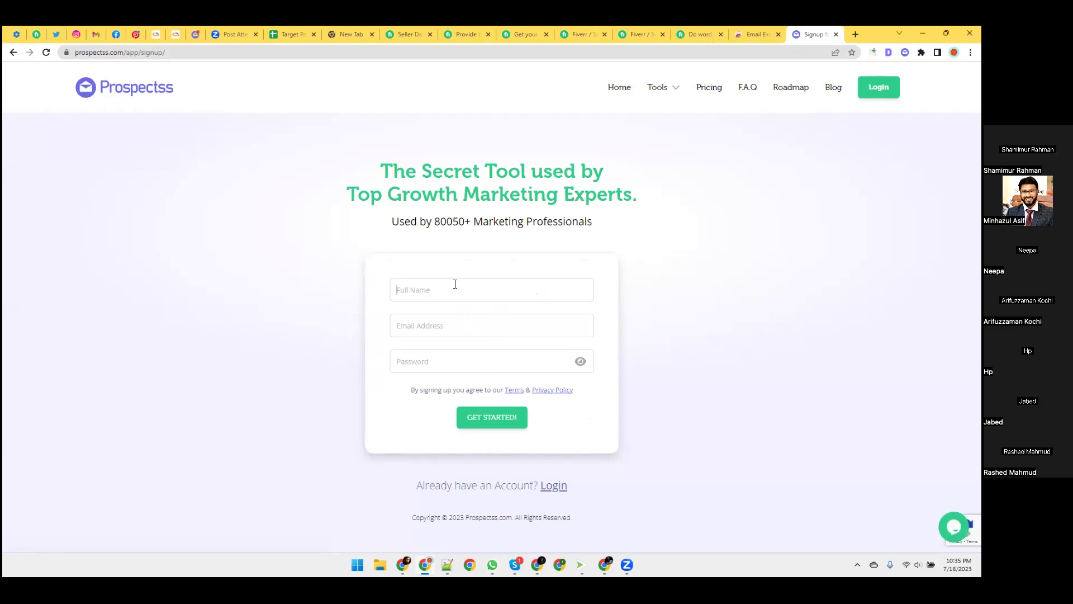
pyautogui.write('Rashed')
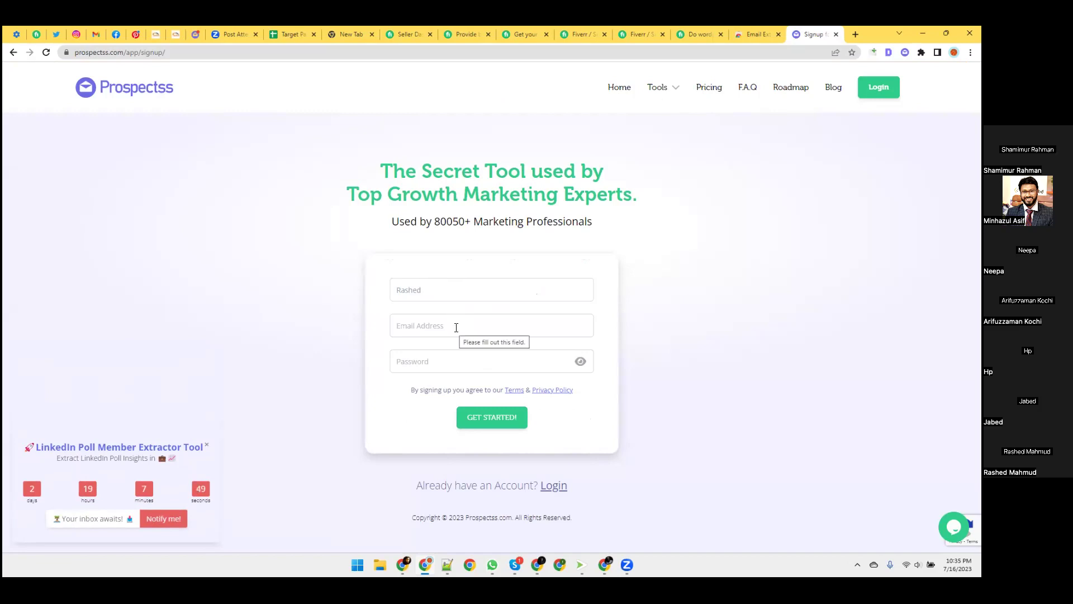
pyautogui.write('marketer')
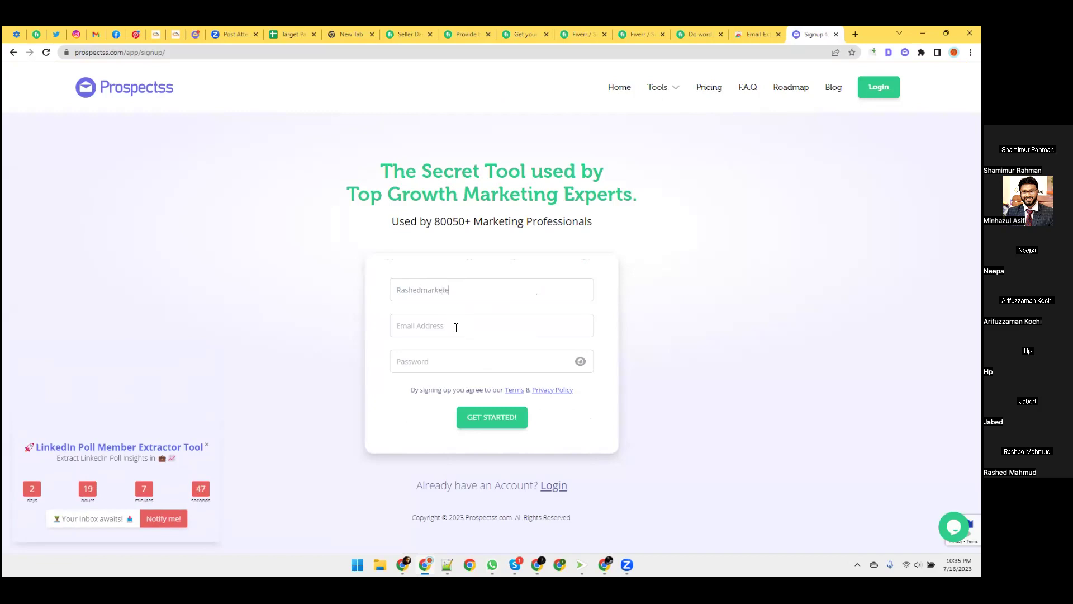
pyautogui.press('BackSpace')
pyautogui.press('BackSpace')
pyautogui.press('BackSpace')
pyautogui.press('BackSpace')
pyautogui.press('BackSpace')
pyautogui.press('BackSpace')
pyautogui.click(448, 330)
pyautogui.write('ma')
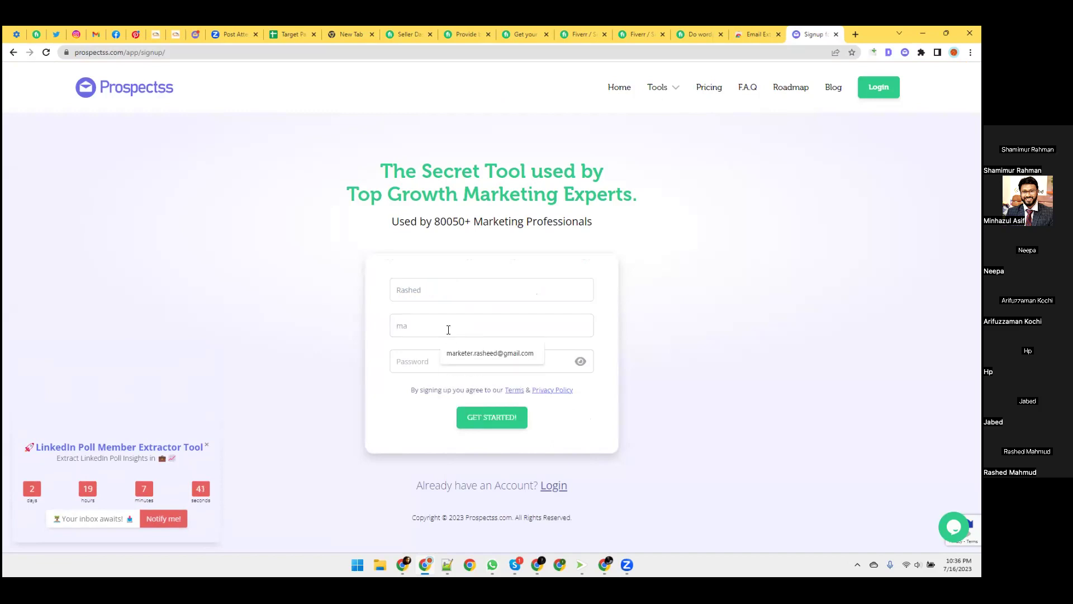
pyautogui.click(491, 361)
# Enter the account password and submit the form with GET STARTED!
pyautogui.click(481, 360)
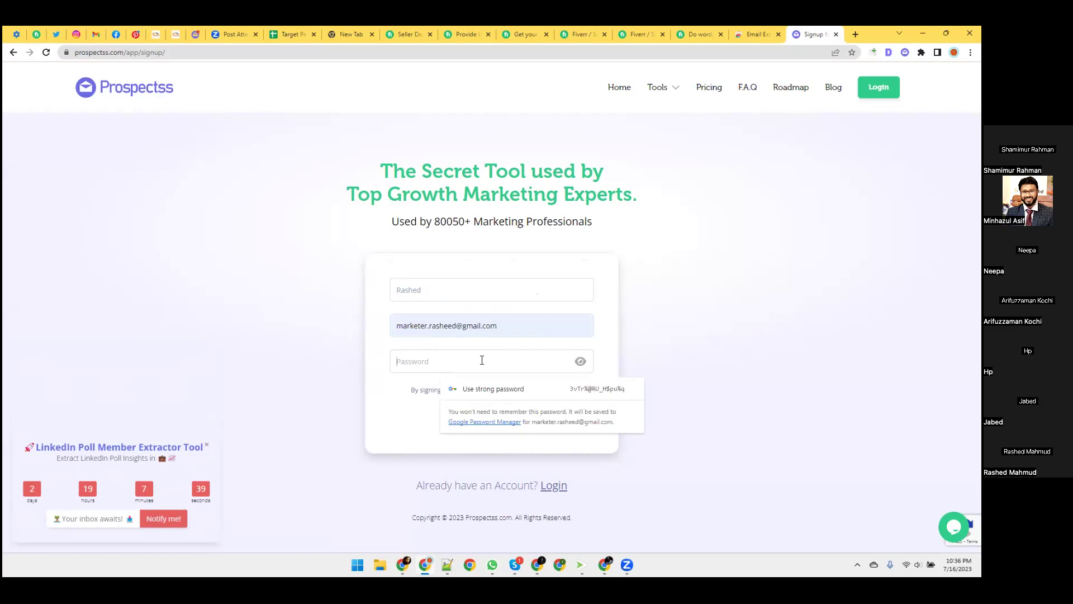
pyautogui.write('******')
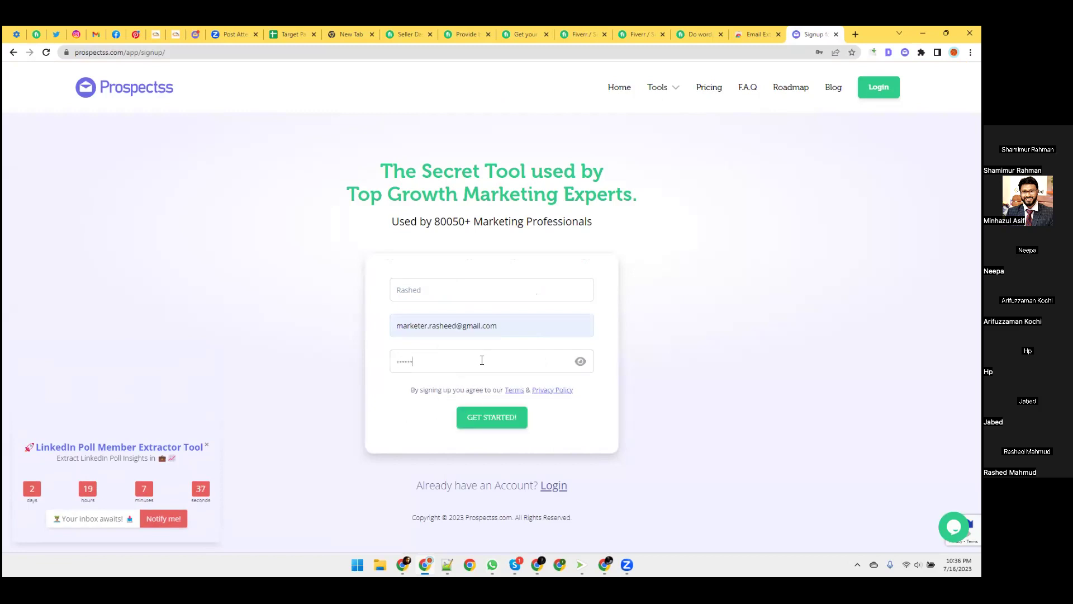
pyautogui.press('BackSpace')
pyautogui.press('BackSpace')
pyautogui.press('BackSpace')
pyautogui.press('BackSpace')
pyautogui.press('BackSpace')
pyautogui.press('BackSpace')
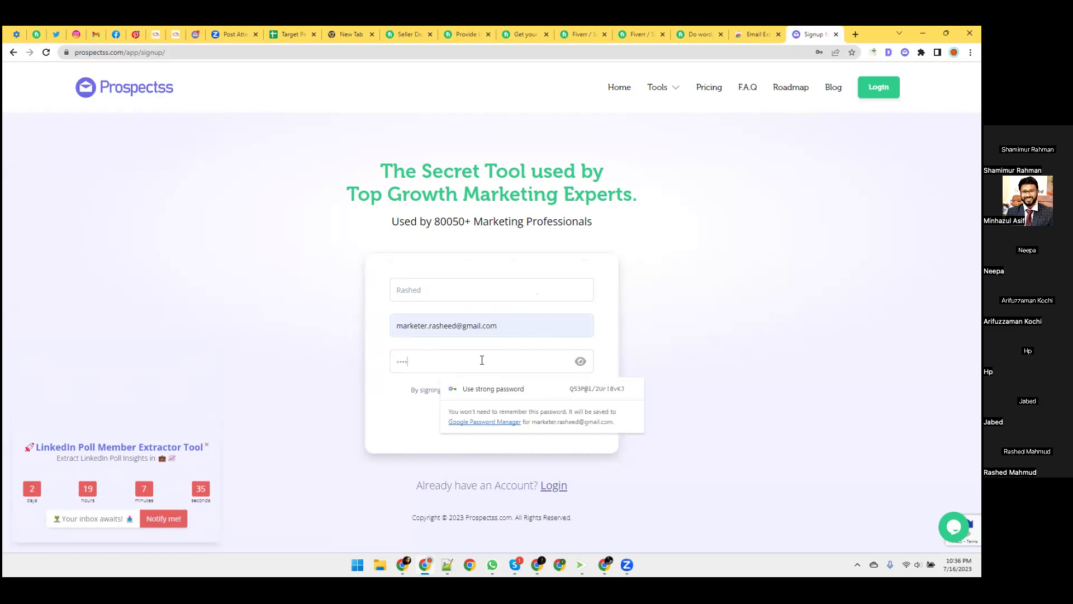
pyautogui.write('****')
pyautogui.press('BackSpace')
pyautogui.press('BackSpace')
pyautogui.write('*********')
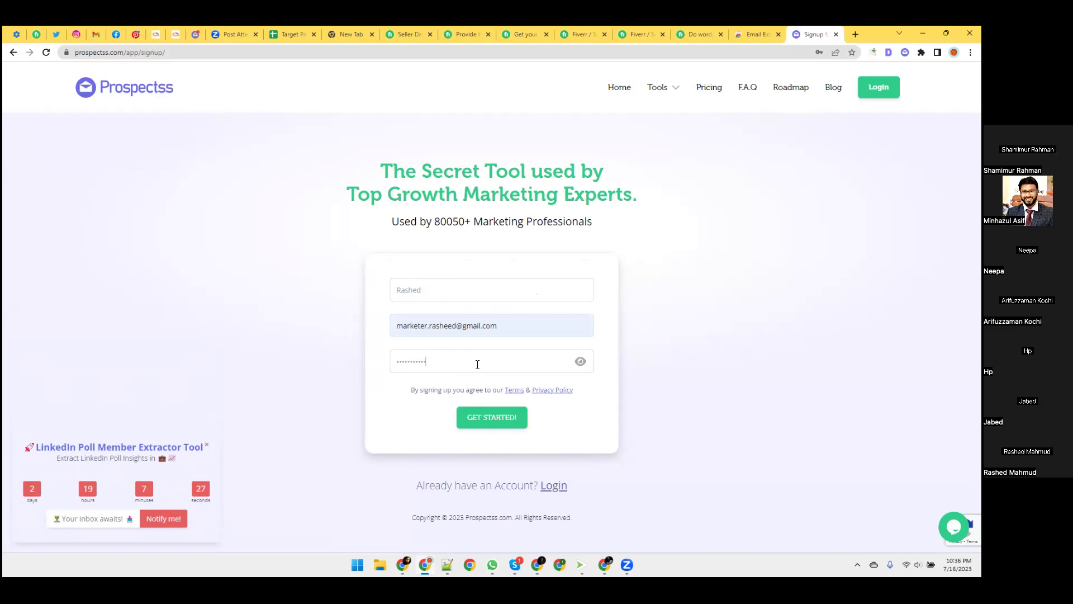
pyautogui.click(471, 417)
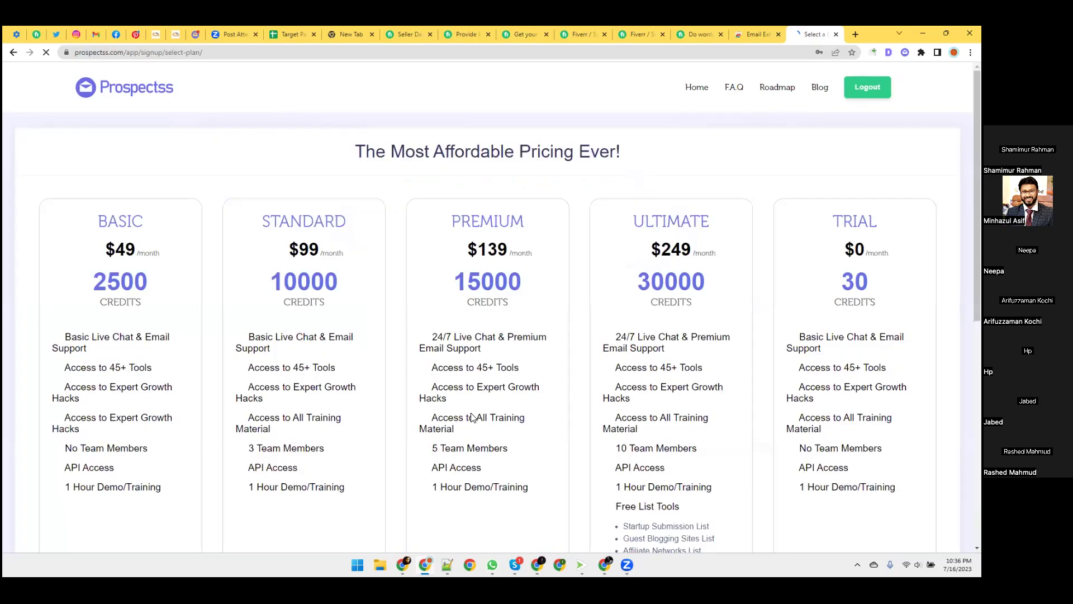
# Decline saving the password, look through the Basic-to-Ultimate pricing plans, then go Home.
pyautogui.click(835, 198)
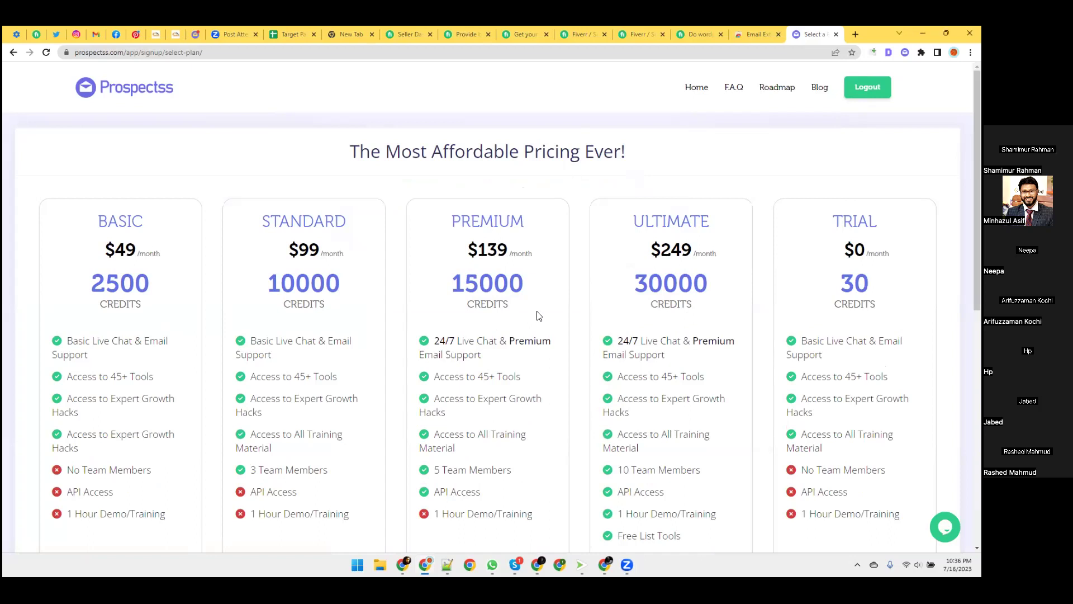
pyautogui.scroll(-3, 811, 194)
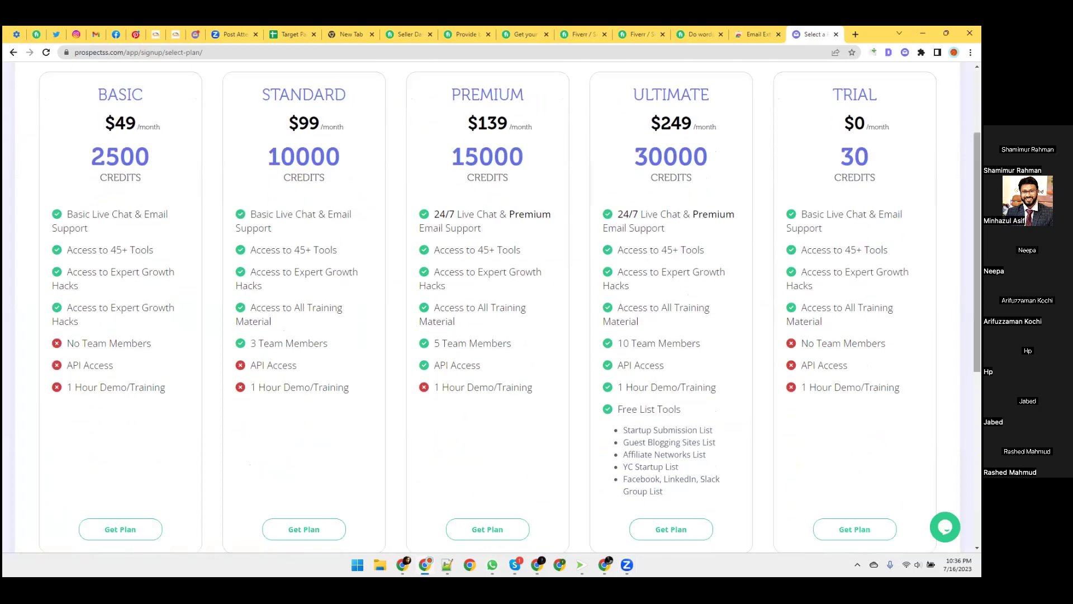
pyautogui.scroll(-2, 977, 252)
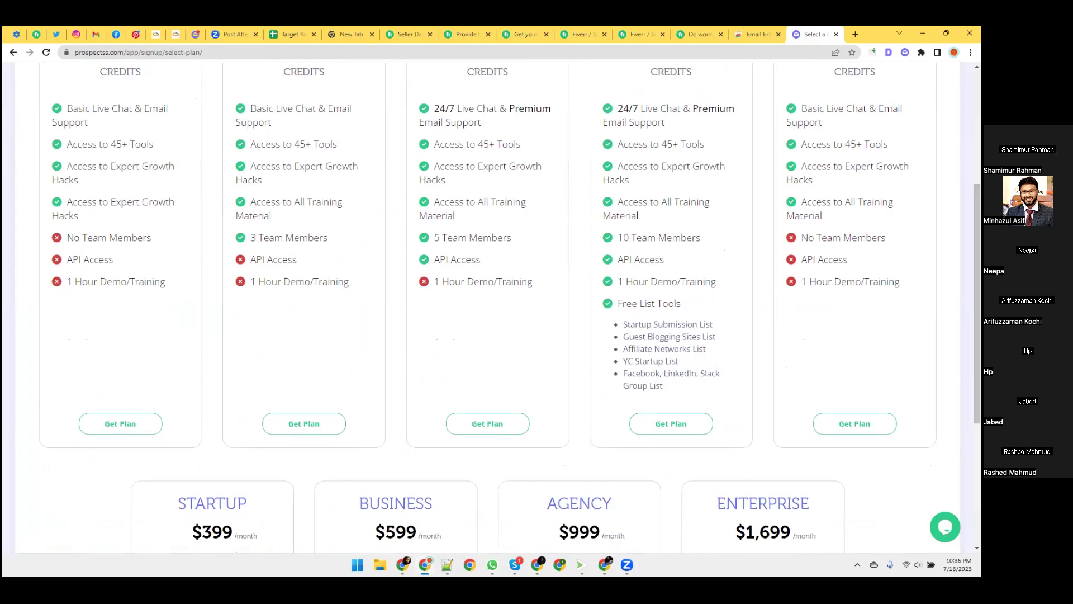
pyautogui.scroll(-1, 977, 302)
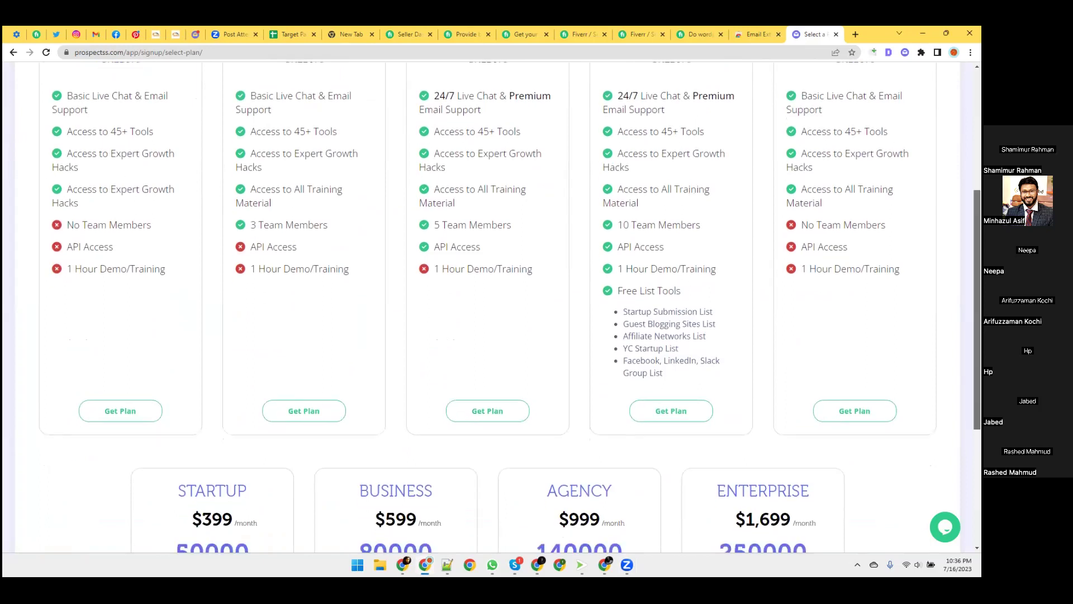
pyautogui.scroll(-2, 977, 335)
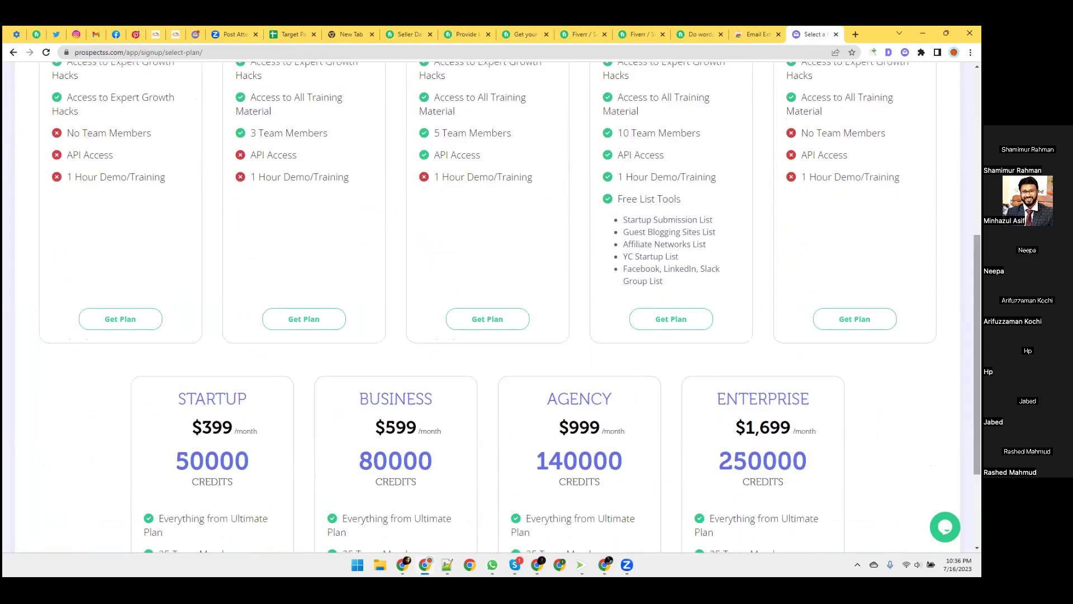
pyautogui.scroll(-3, 491, 307)
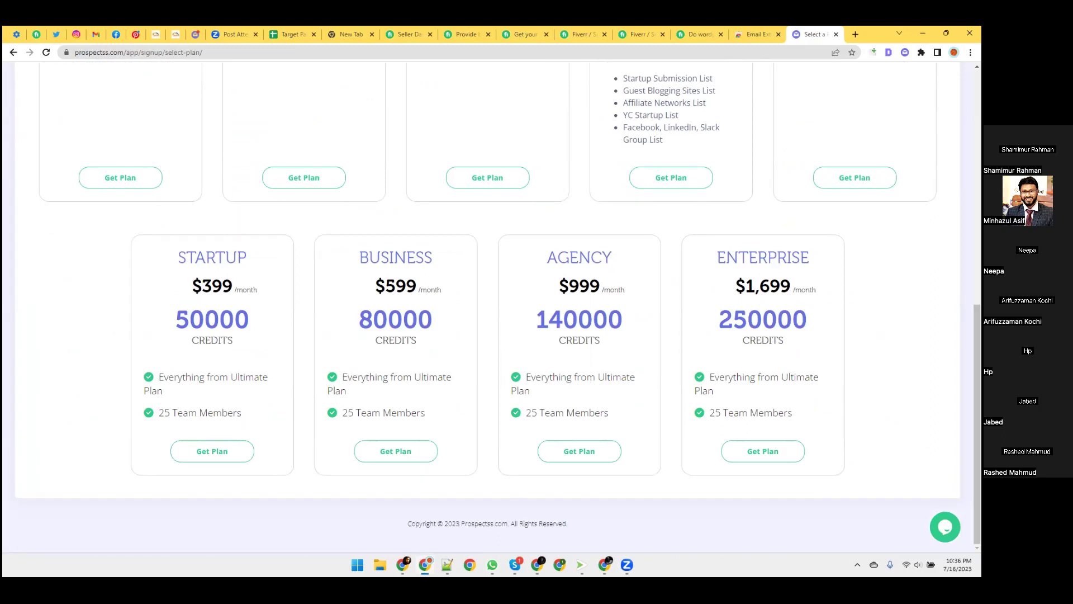
pyautogui.scroll(1, 492, 307)
pyautogui.scroll(7, 492, 307)
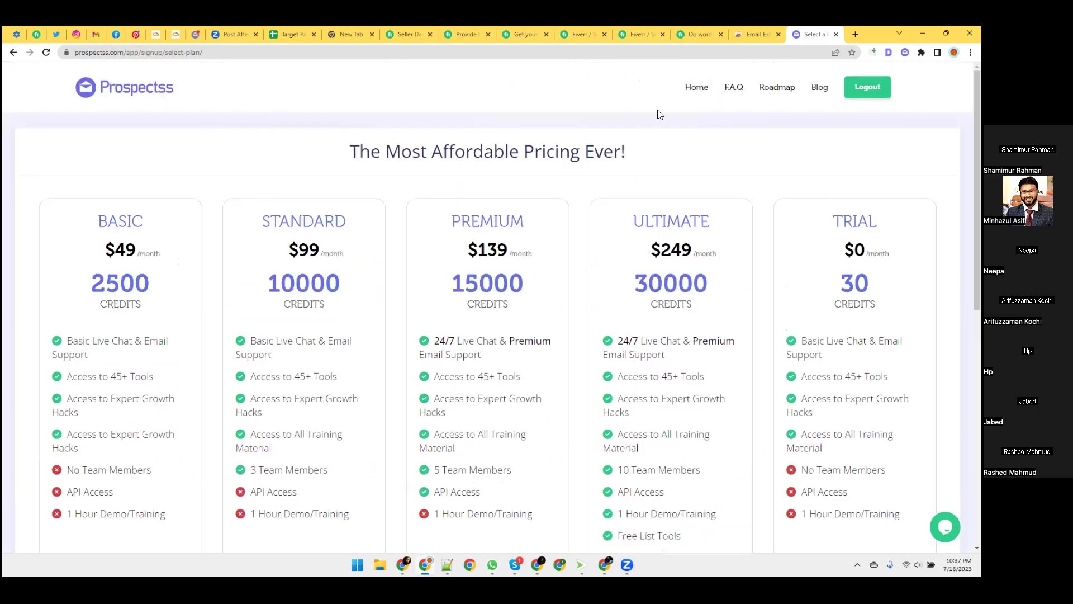
pyautogui.click(691, 90)
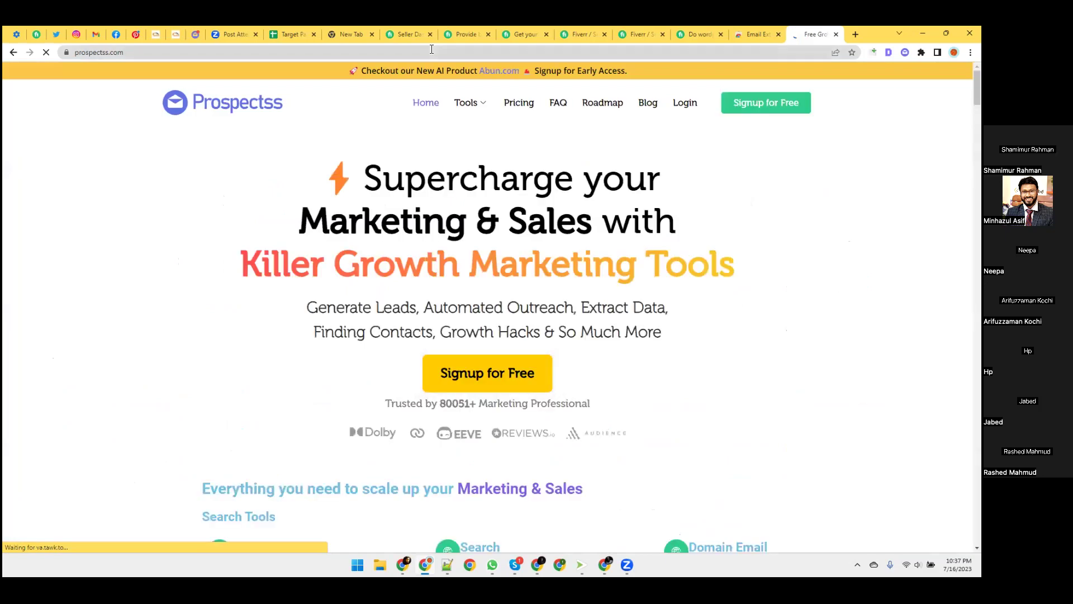
# Log into the dashboard, copy the Account Key, check the extension popup, then go to Facebook.
pyautogui.click(686, 104)
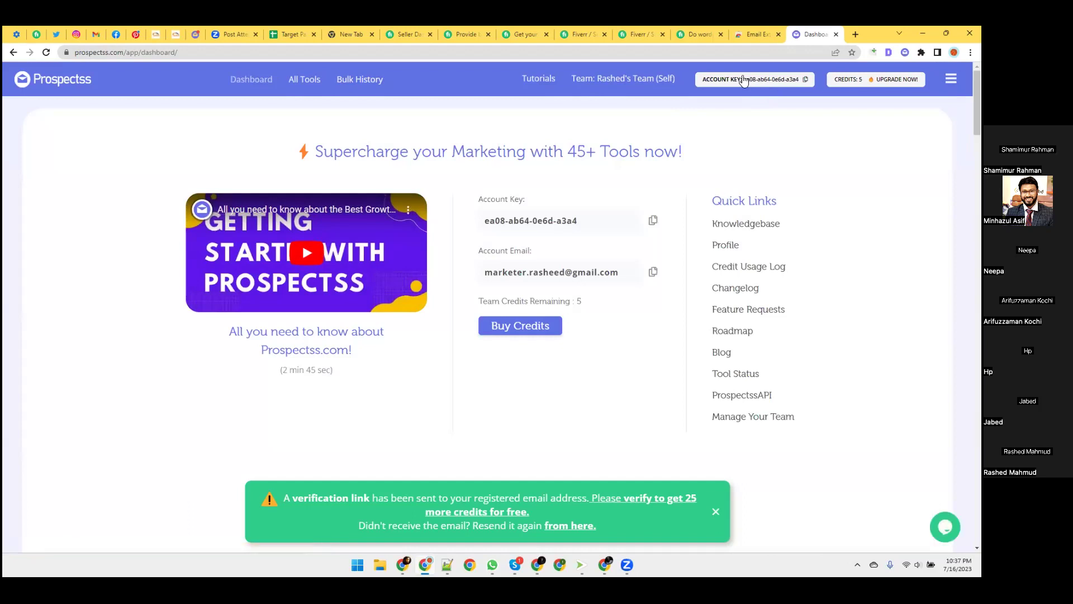
pyautogui.click(805, 81)
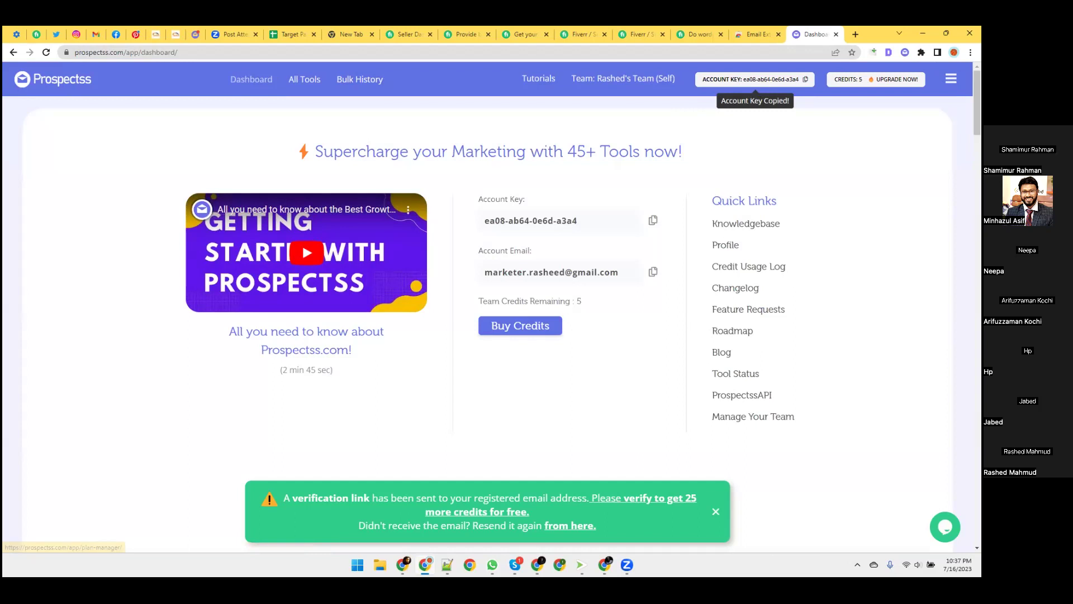
pyautogui.click(905, 52)
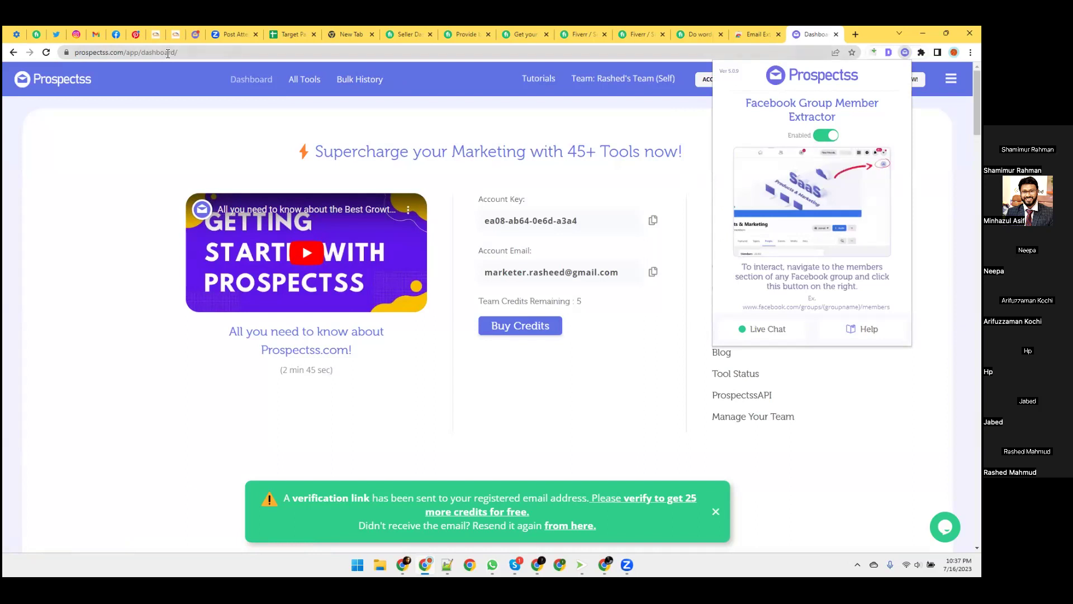
pyautogui.click(116, 34)
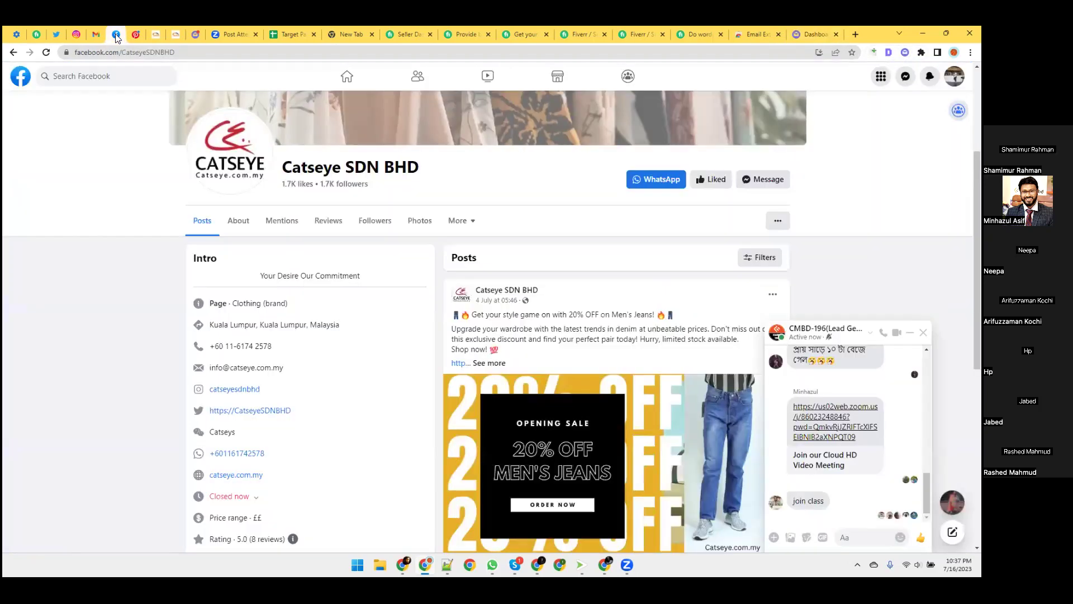
# Search for 'codemanbd s' and open the CodemanBD Success Stories group's People tab.
pyautogui.click(75, 74)
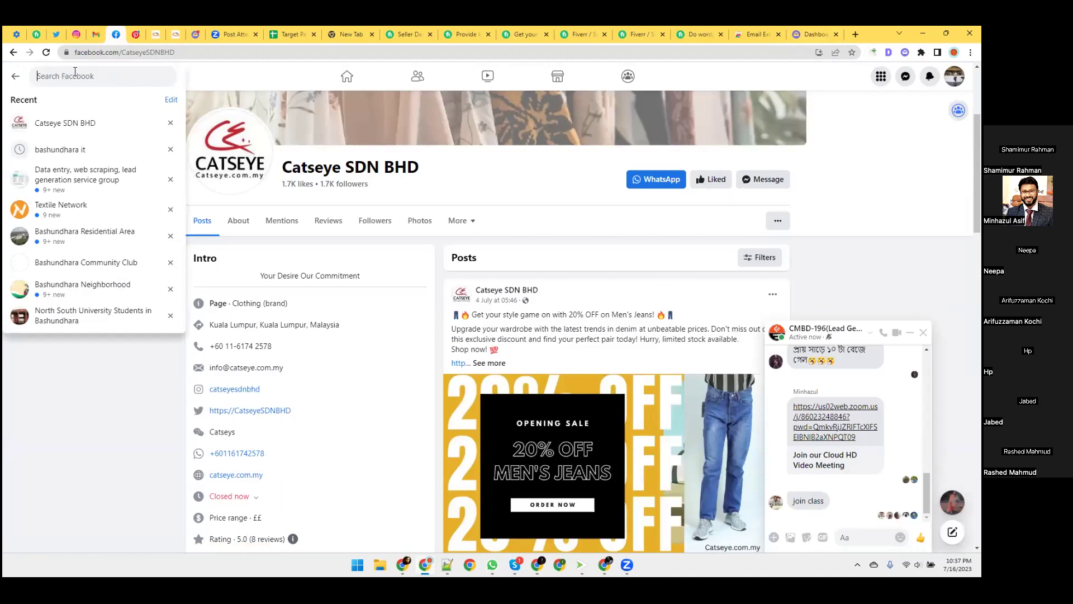
pyautogui.write('codemanbd s')
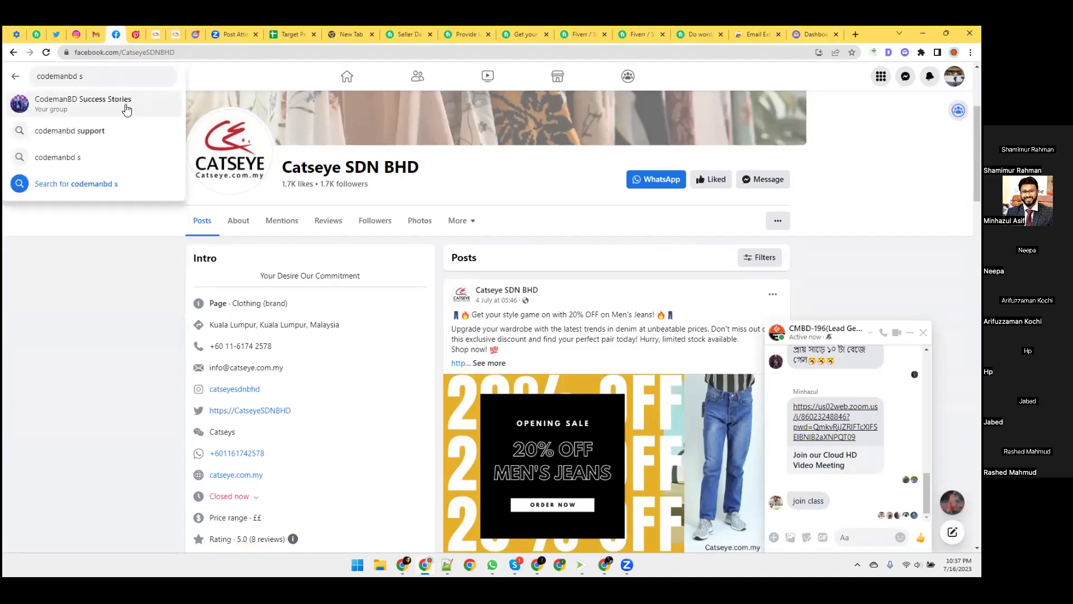
pyautogui.click(125, 106)
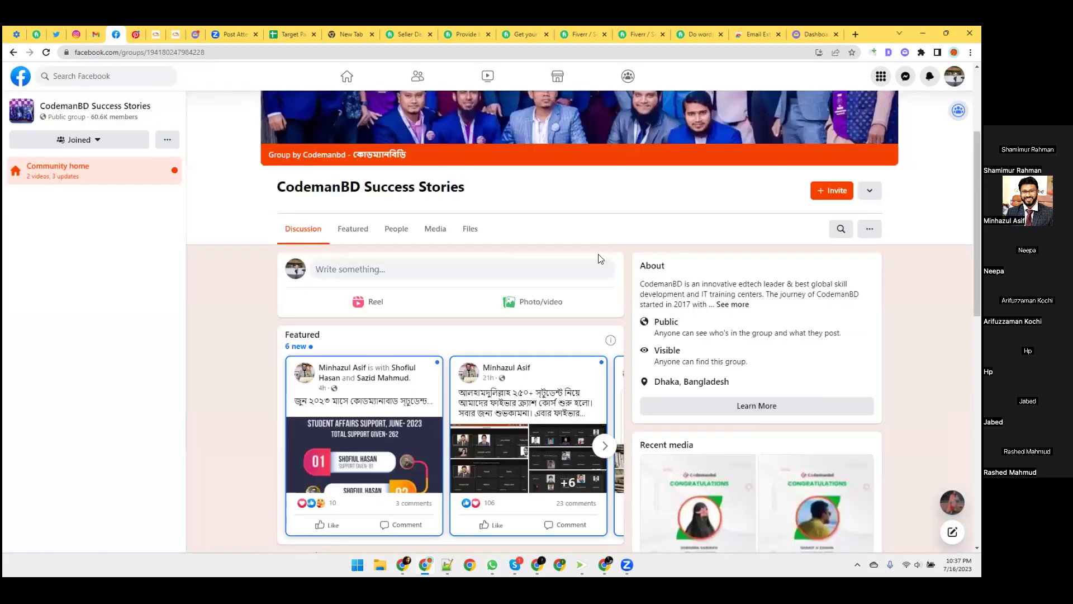
pyautogui.click(400, 234)
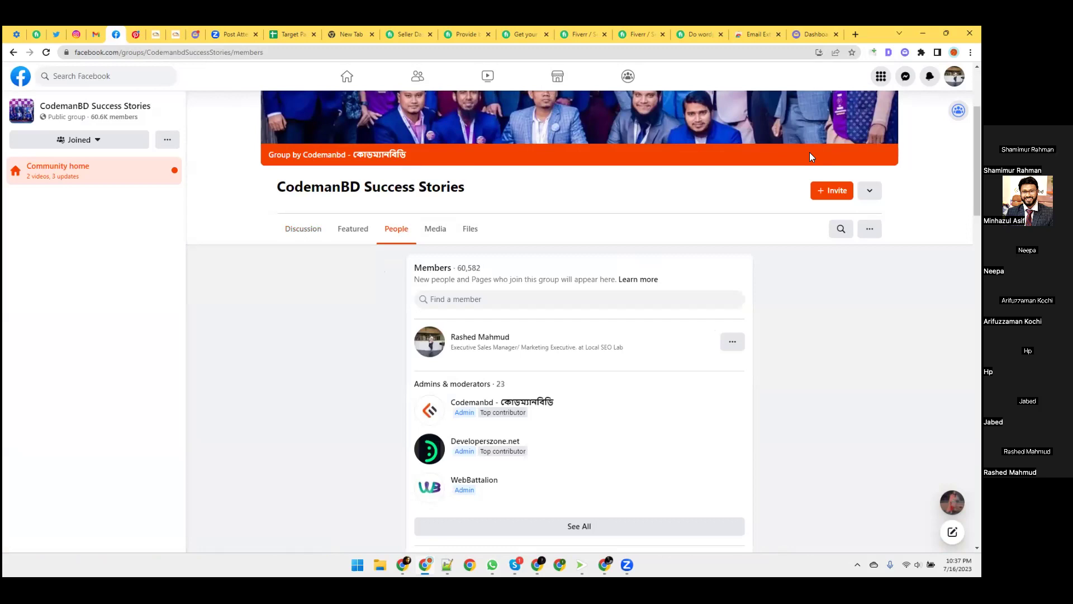
# Authenticate the Prospectss extractor panel with the pasted account key and the account e-mail.
pyautogui.click(958, 110)
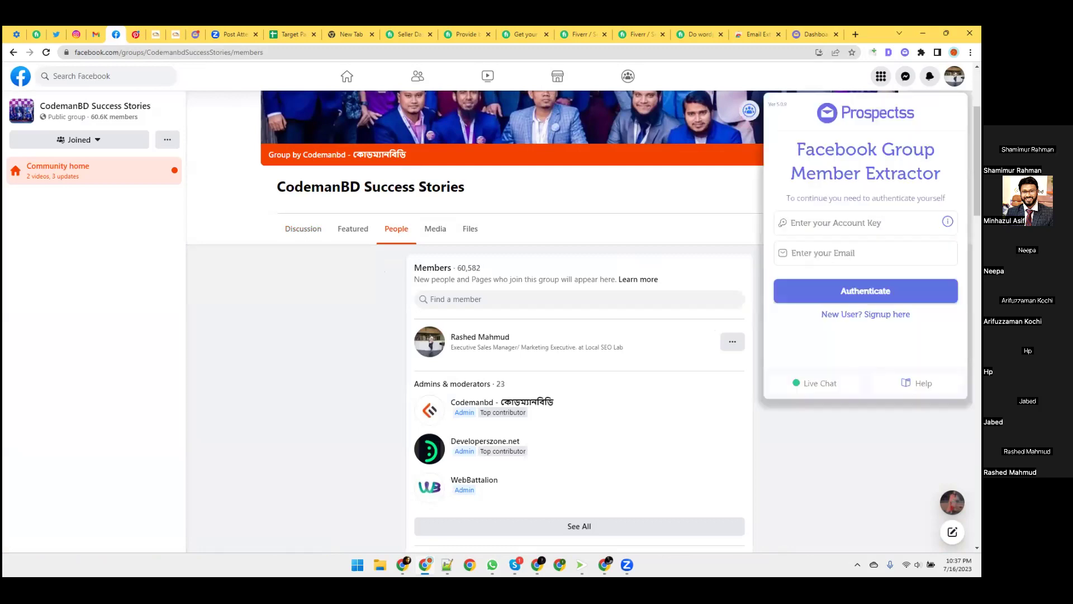
pyautogui.rightClick(824, 223)
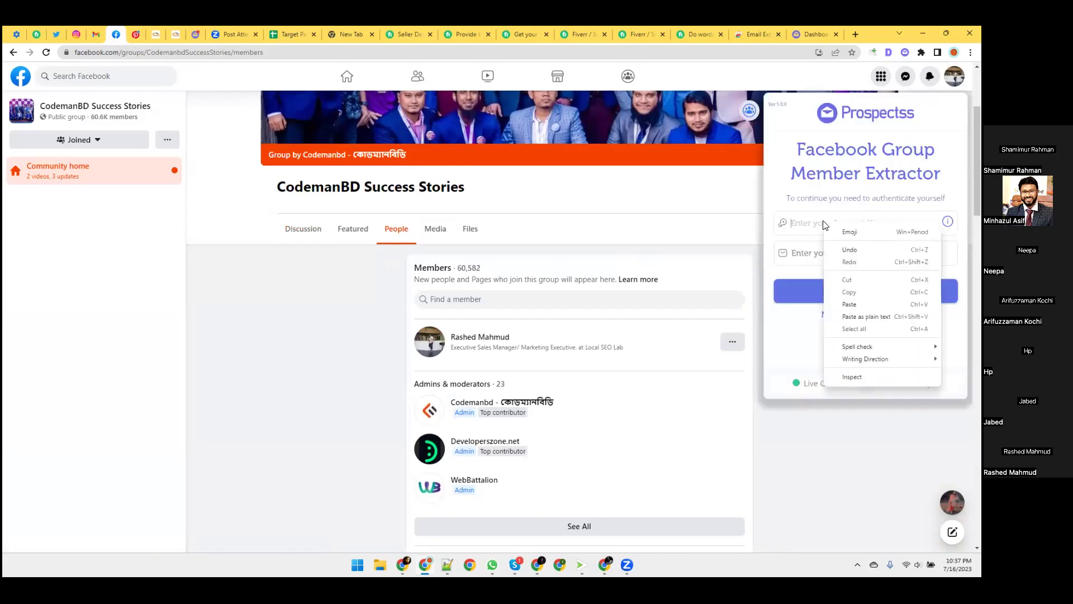
pyautogui.click(847, 304)
pyautogui.click(828, 253)
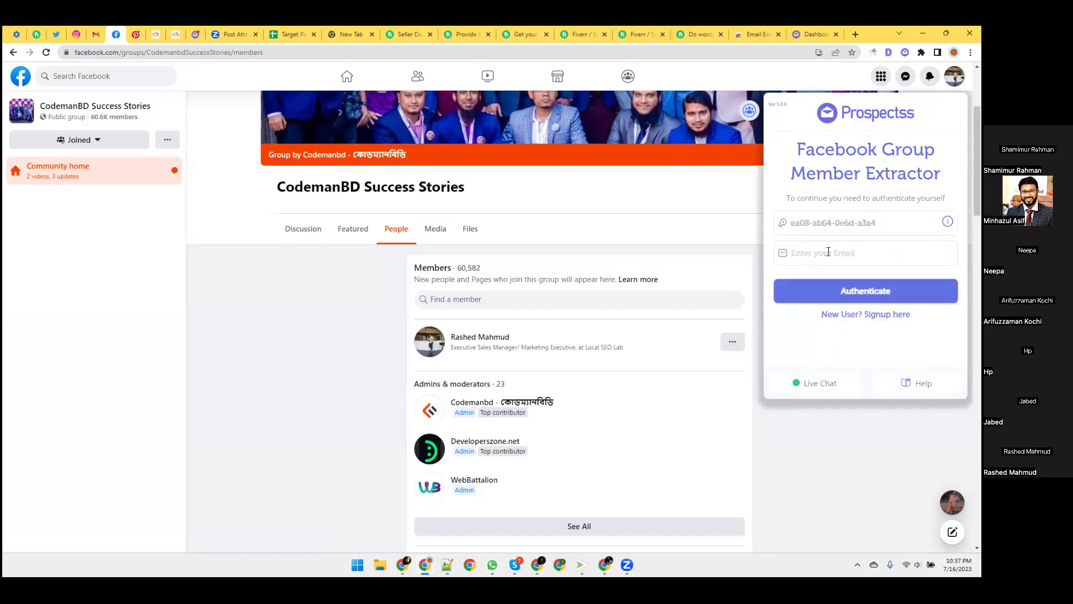
pyautogui.click(832, 293)
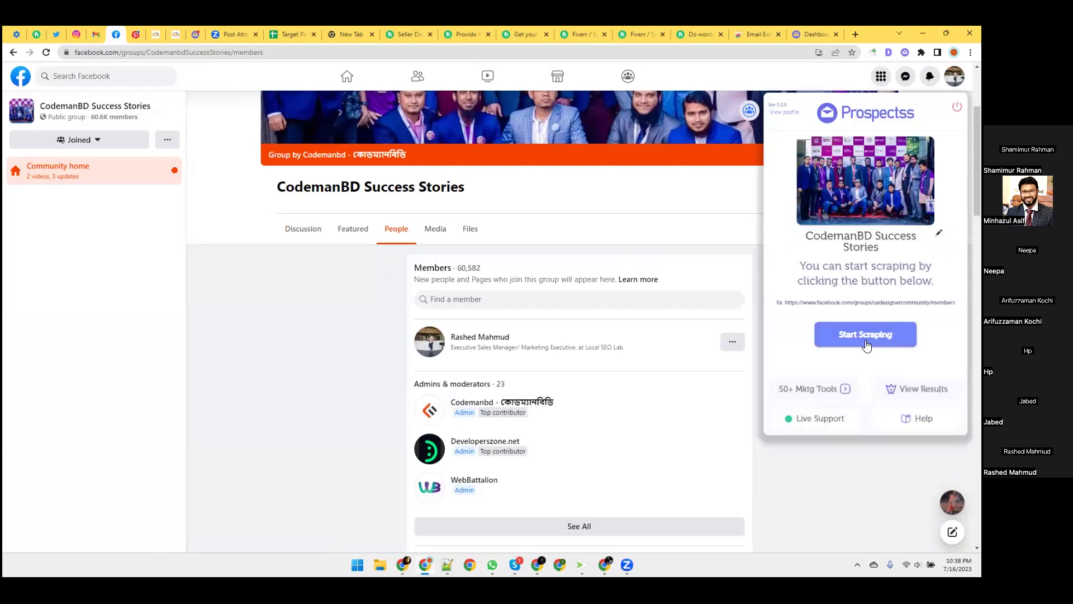
# Scrape the group's members, stop and finish at 48, then view the results.
pyautogui.click(857, 334)
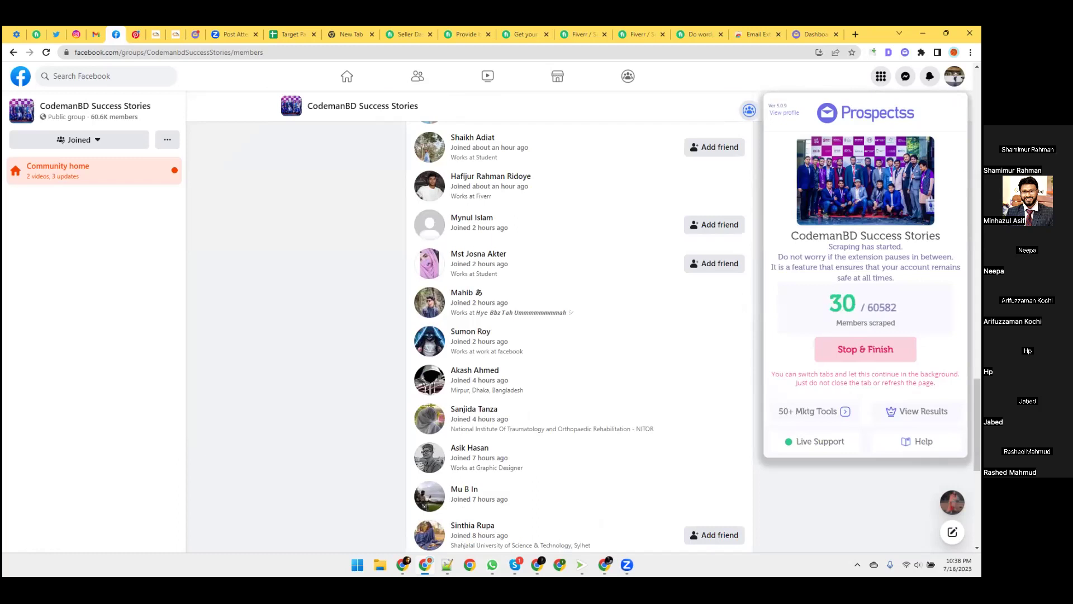
pyautogui.click(846, 356)
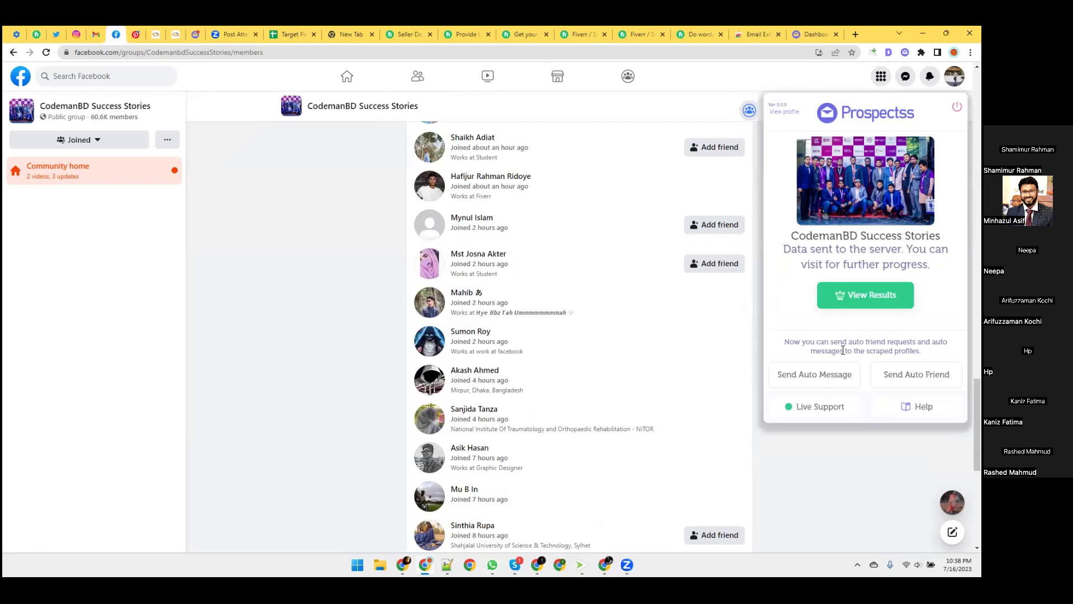
pyautogui.click(865, 294)
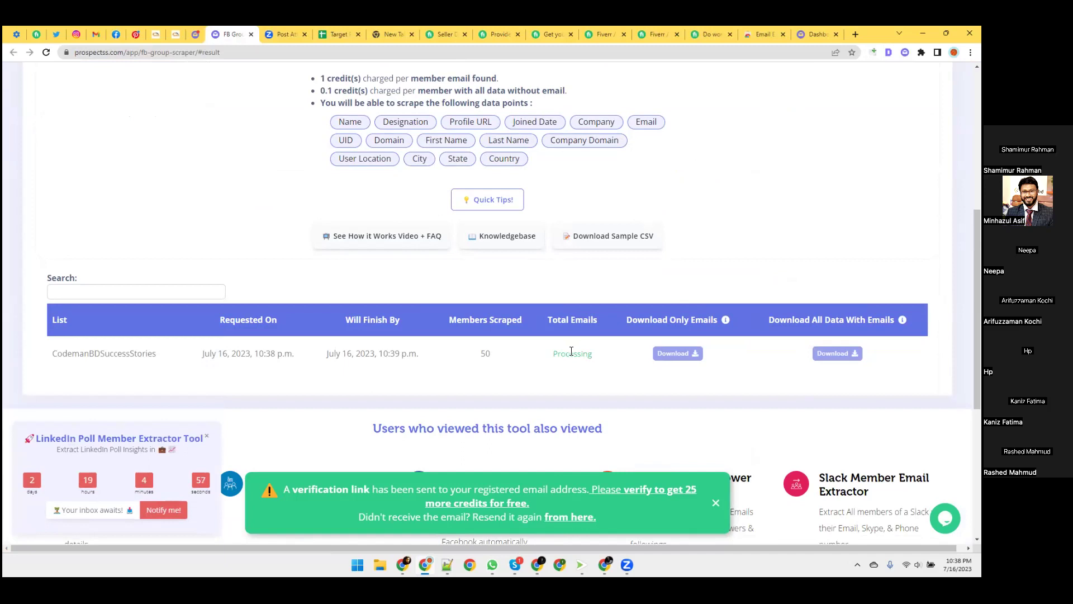
# Review the CodemanBDSuccessStories row showing 50 members scraped and emails still processing.
pyautogui.moveTo(537, 564)
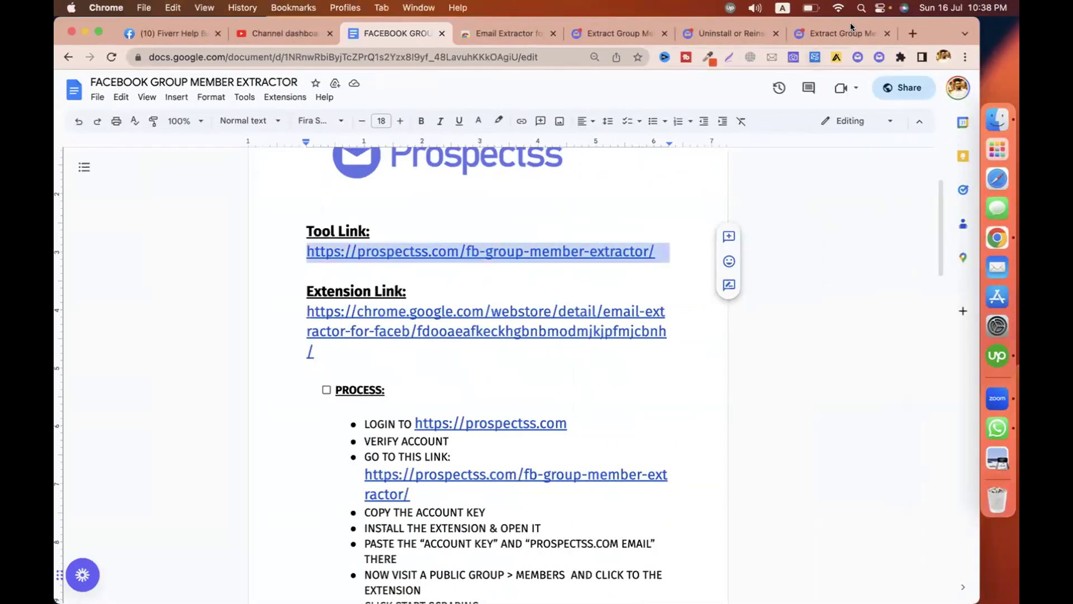
pyautogui.click(456, 441)
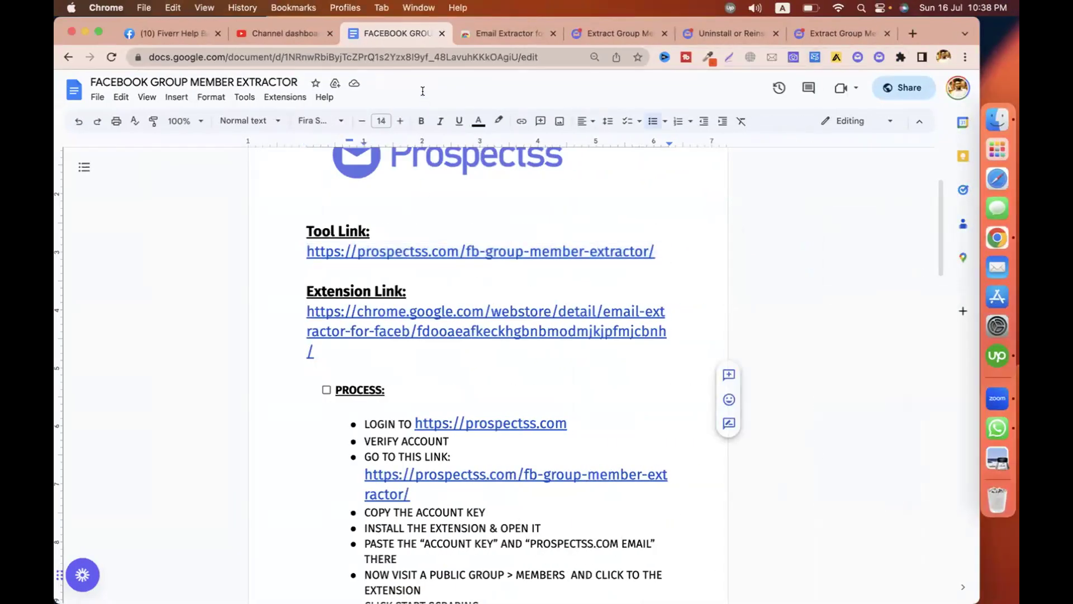
pyautogui.click(837, 416)
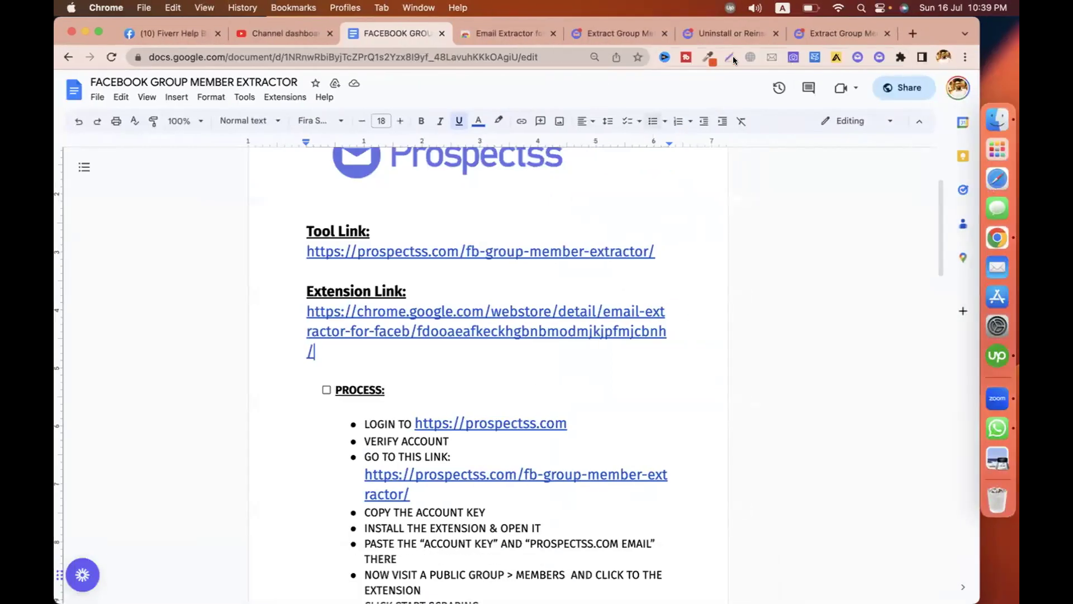
# Go from the Extract Group Members page to the home page and browse its Facebook and LinkedIn tools.
pyautogui.click(625, 31)
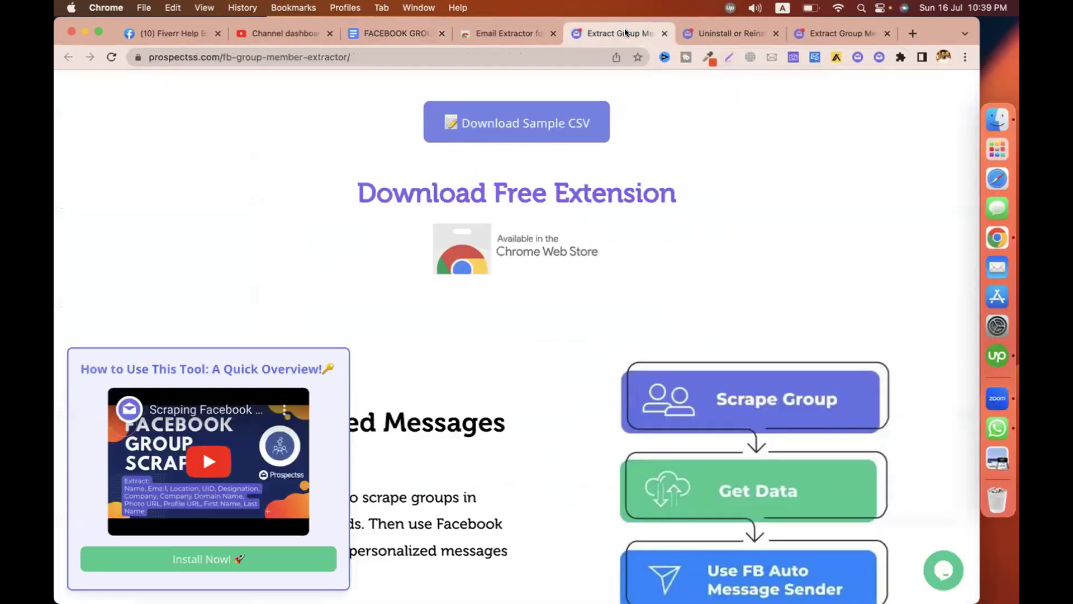
pyautogui.scroll(-5, 639, 264)
pyautogui.scroll(10, 638, 264)
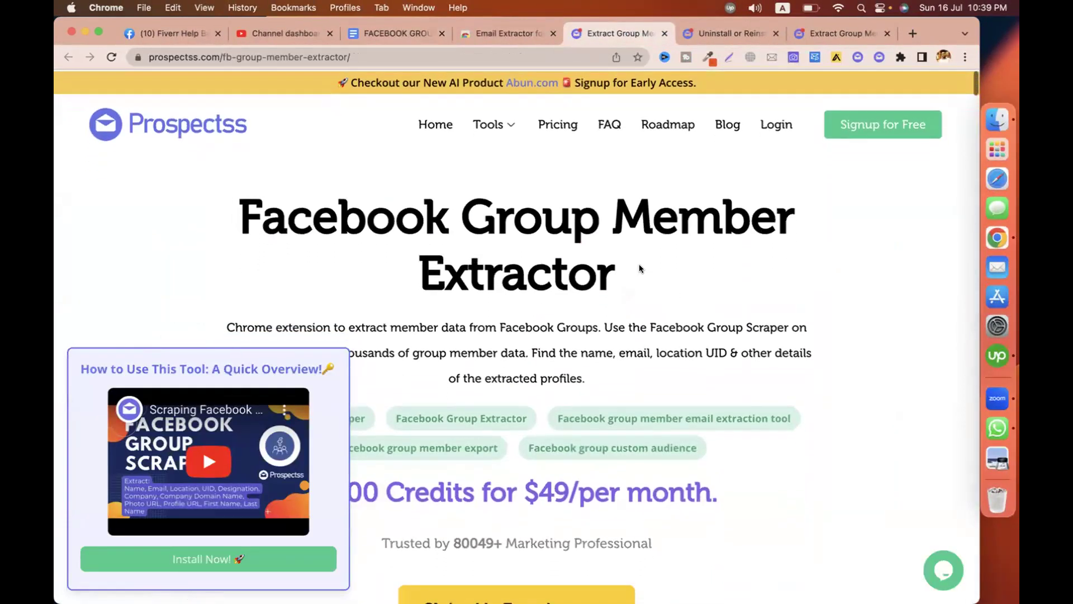
pyautogui.click(423, 126)
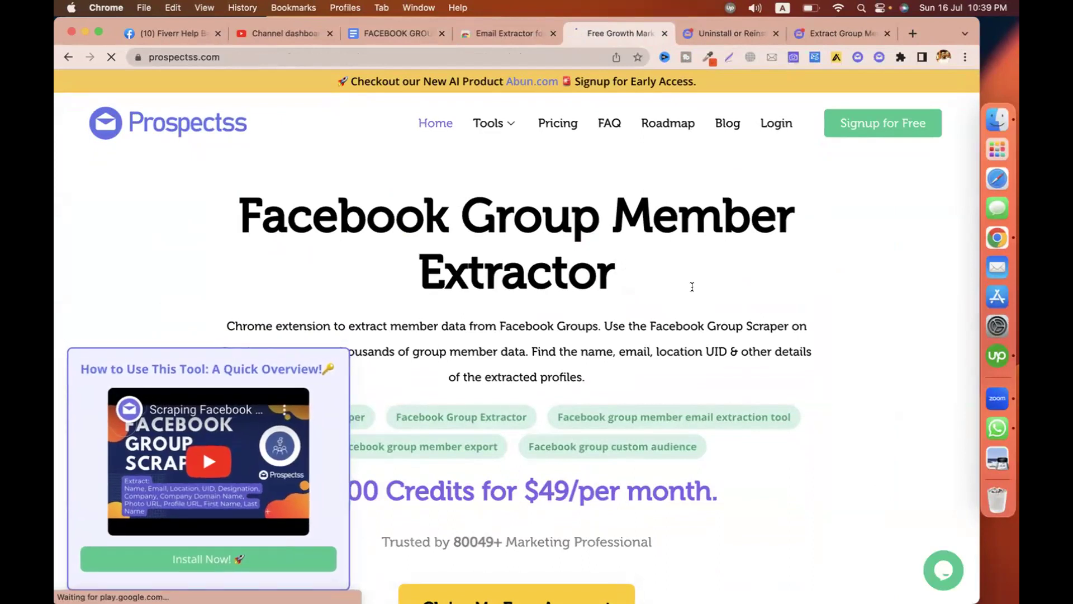
pyautogui.scroll(-8, 645, 375)
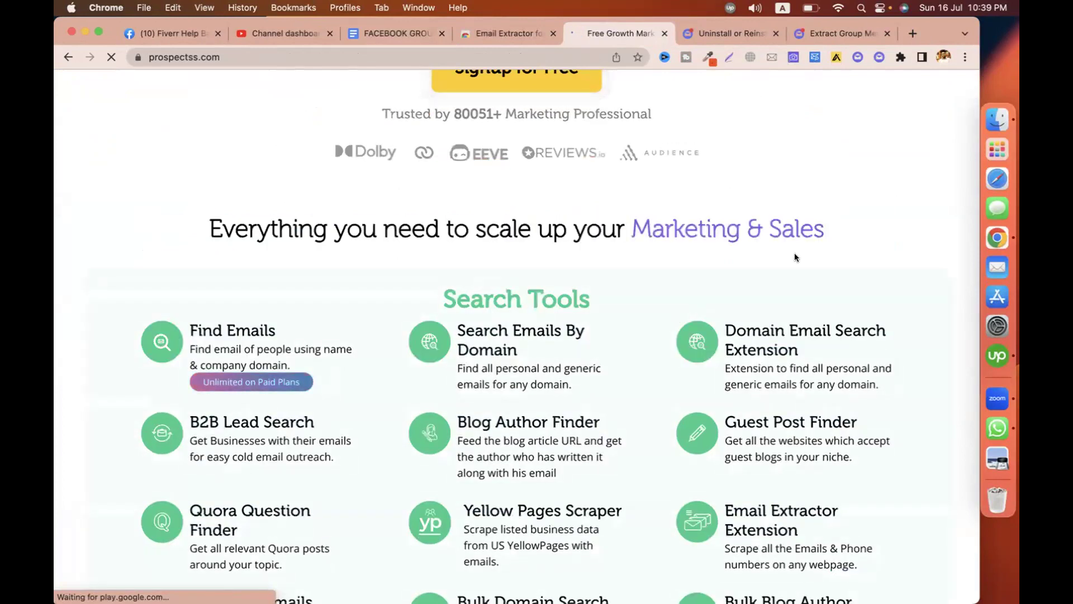
pyautogui.scroll(-5, 795, 256)
pyautogui.scroll(-10, 795, 256)
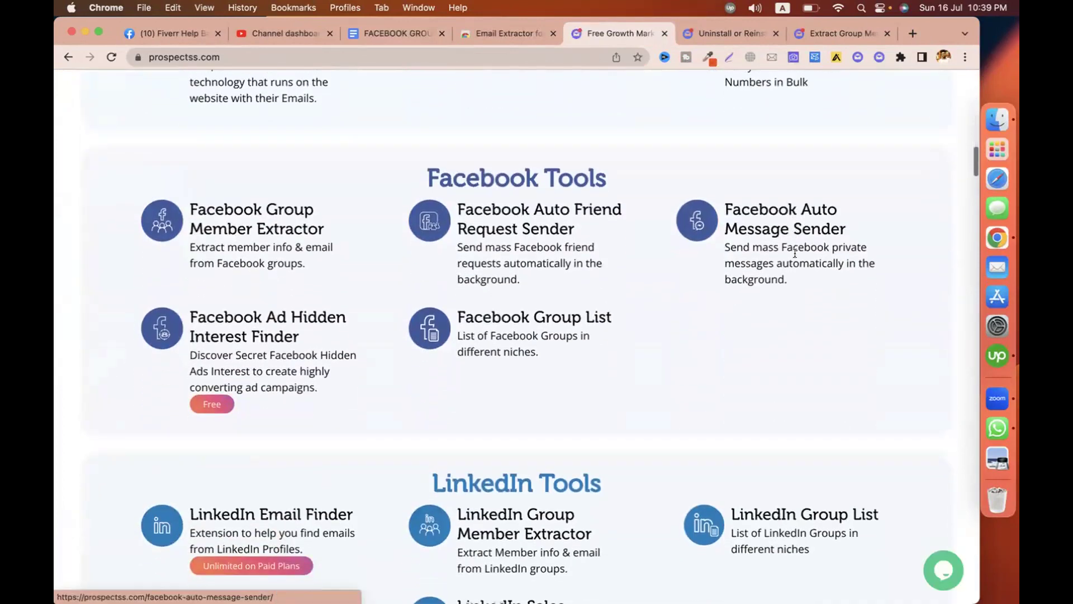
pyautogui.press('super+Up')
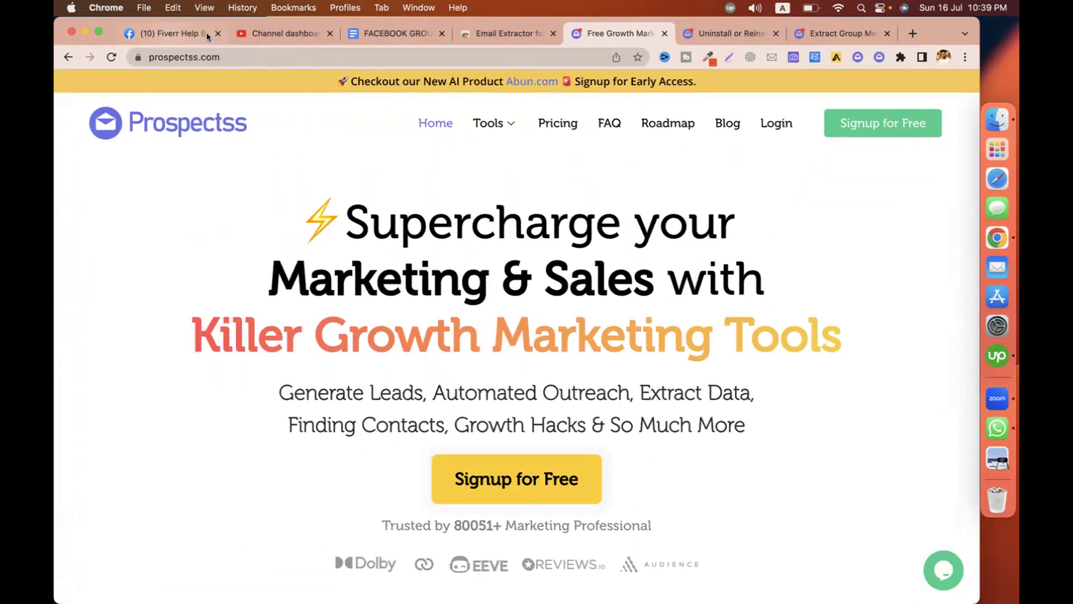
pyautogui.click(501, 35)
# Bring up the extractor's account key and email sign-in panel on the Fiverr Help Bangladesh members page.
pyautogui.click(169, 32)
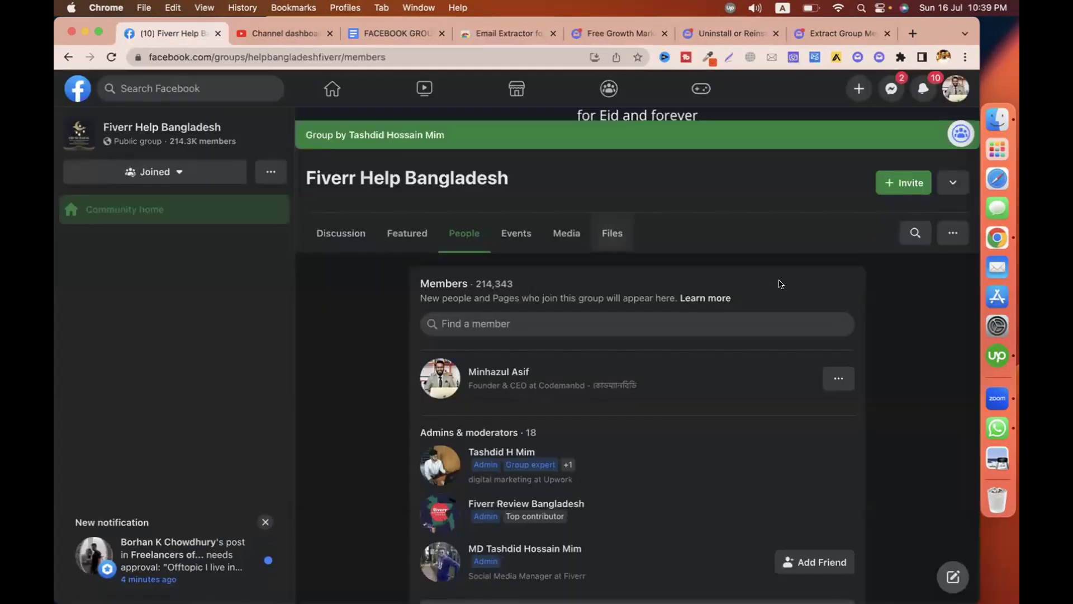
pyautogui.click(948, 137)
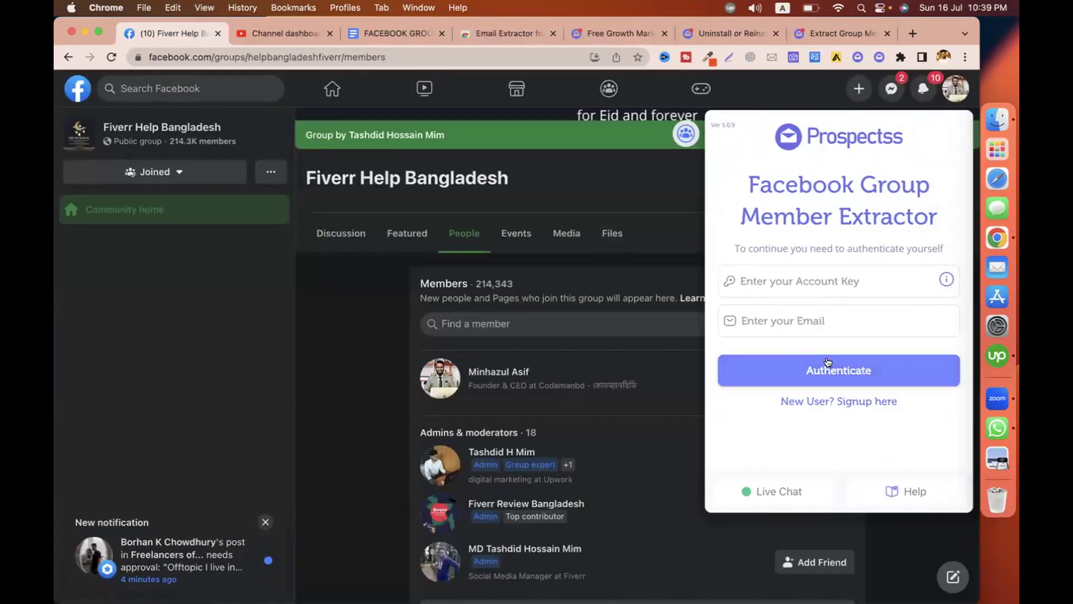
pyautogui.click(771, 284)
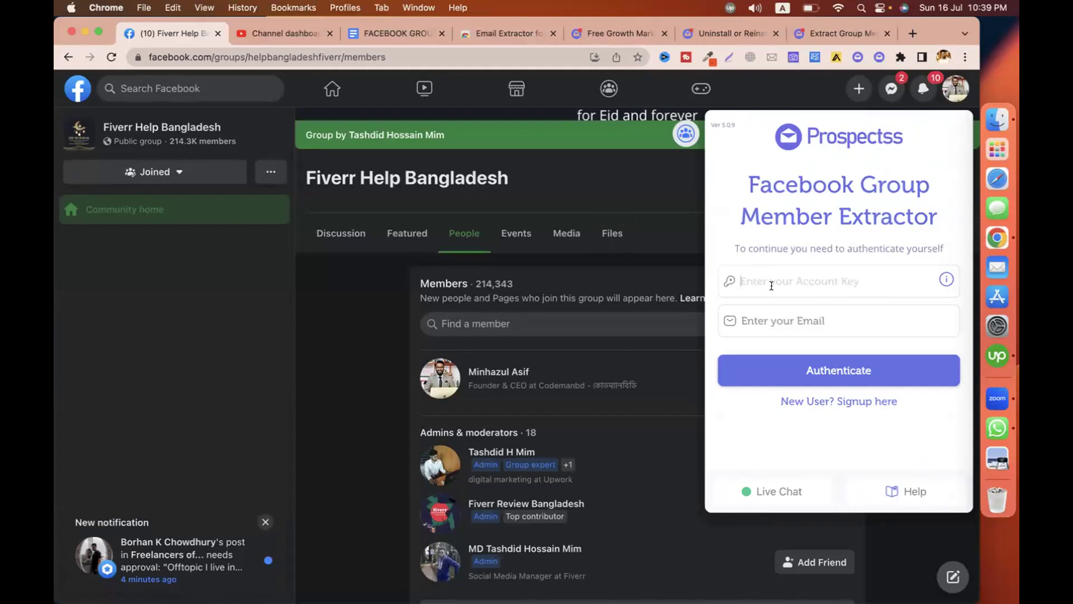
pyautogui.click(774, 308)
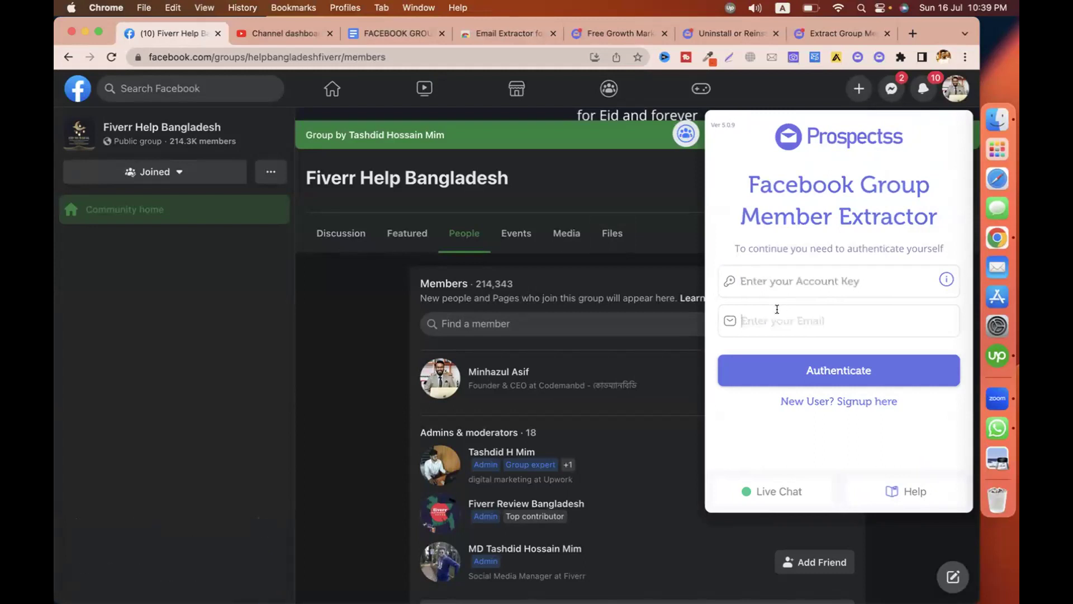
# Open the guide document's Tool Link to reach the Facebook Group Member Extractor page.
pyautogui.click(598, 34)
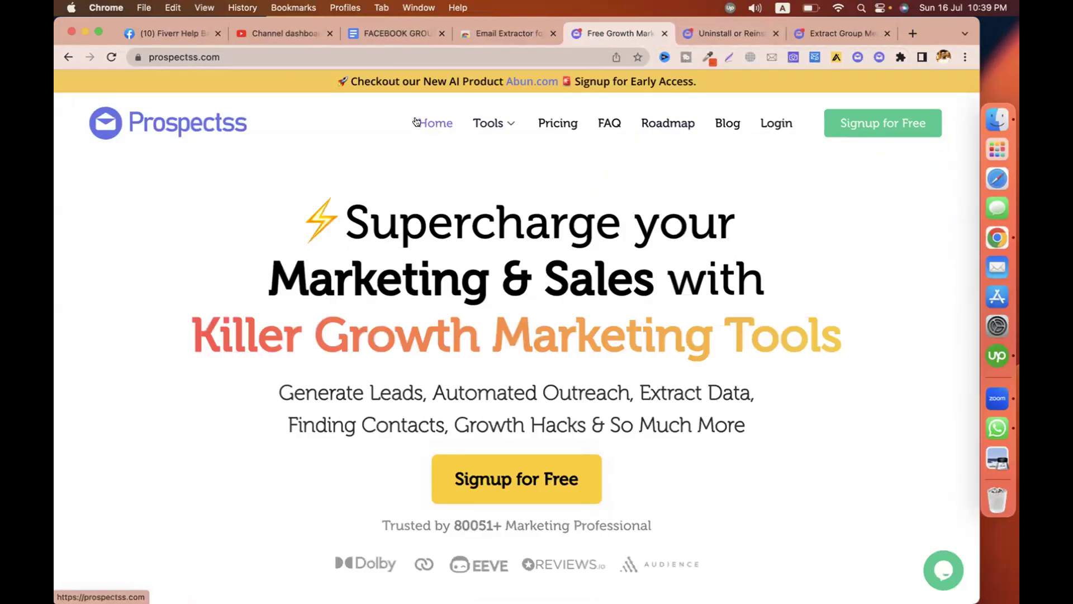
pyautogui.click(402, 32)
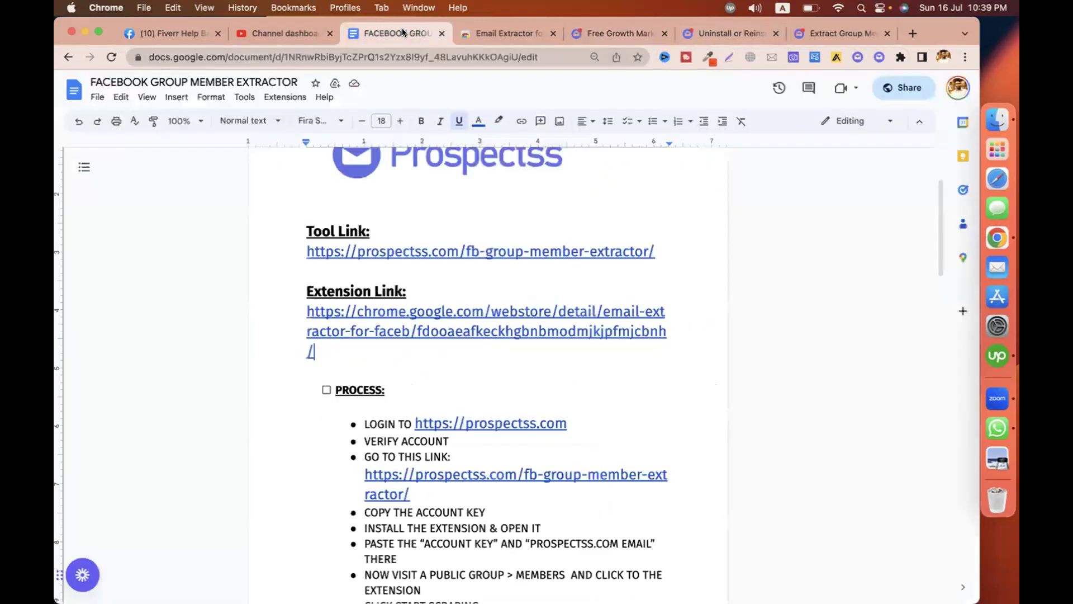
pyautogui.click(406, 265)
pyautogui.click(381, 269)
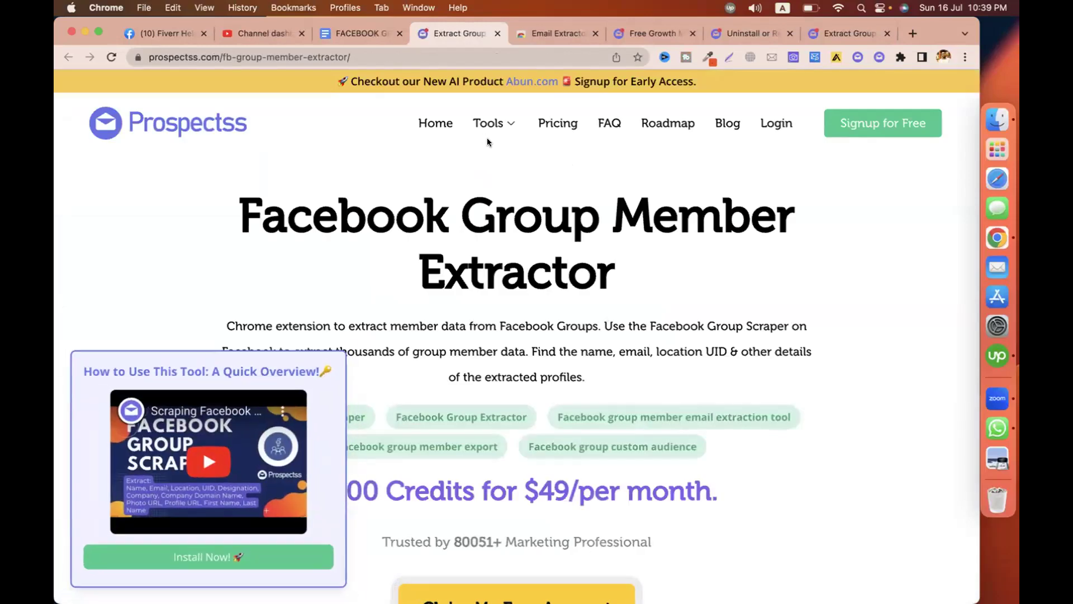
# Open the Prospectss Facebook Group Member Extractor page and scroll through it.
pyautogui.moveTo(489, 127)
pyautogui.click(485, 200)
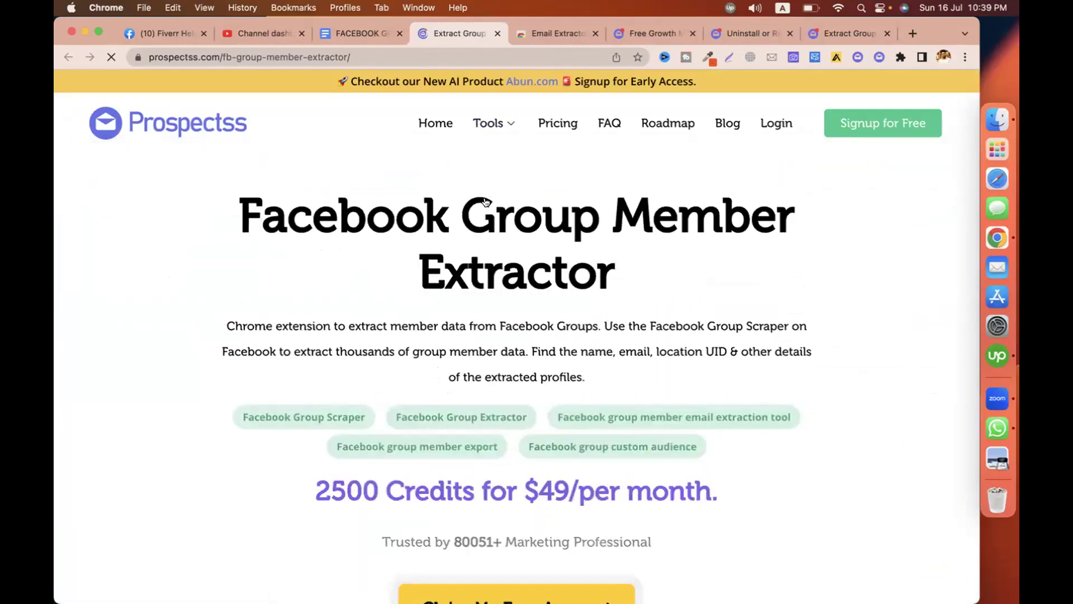
pyautogui.scroll(-7, 586, 251)
pyautogui.scroll(-15, 719, 264)
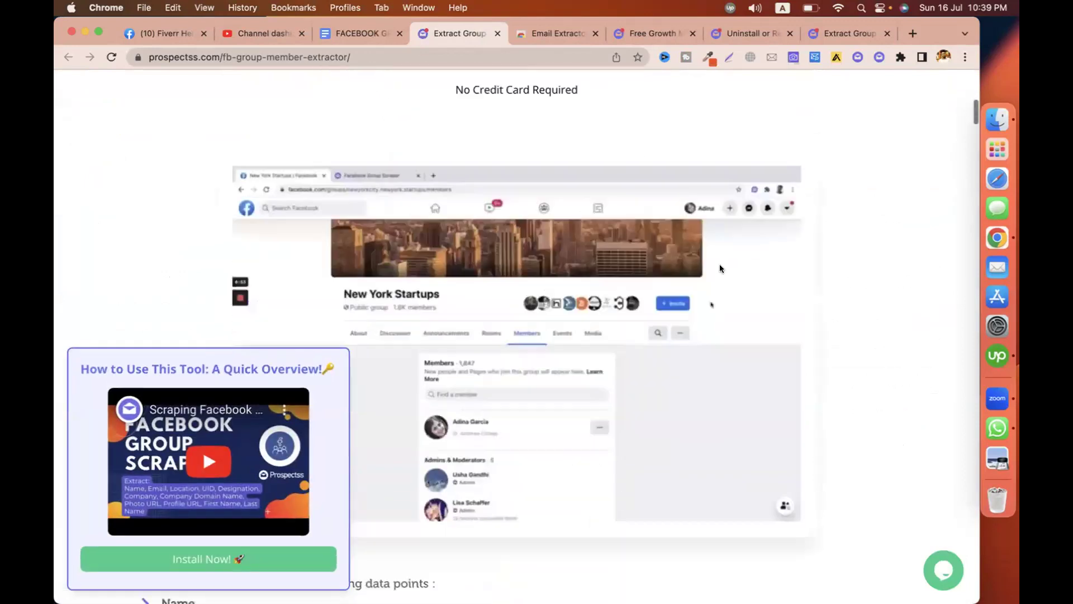
pyautogui.scroll(-8, 719, 265)
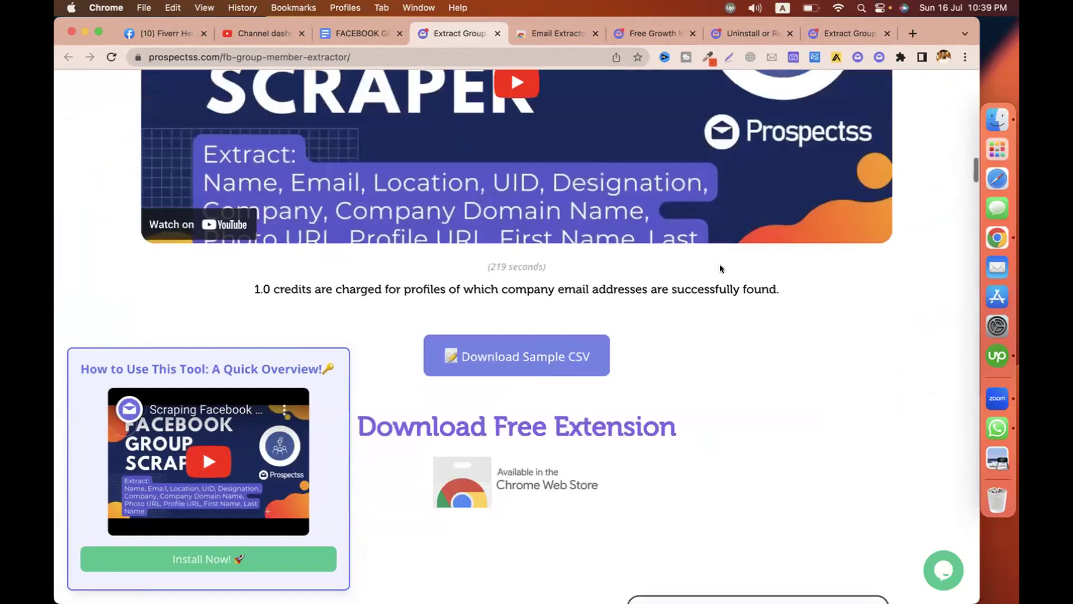
pyautogui.scroll(20, 720, 264)
pyautogui.scroll(8, 719, 264)
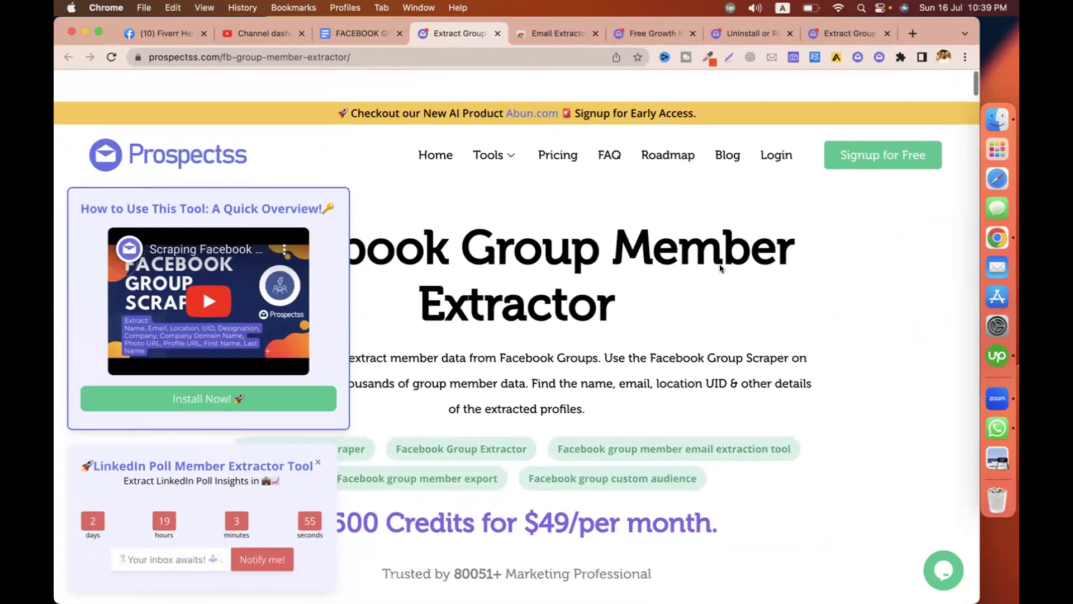
# Log in to the Prospectss dashboard, copy the account key, and return to the Fiverr Help Bangladesh tab.
pyautogui.click(777, 123)
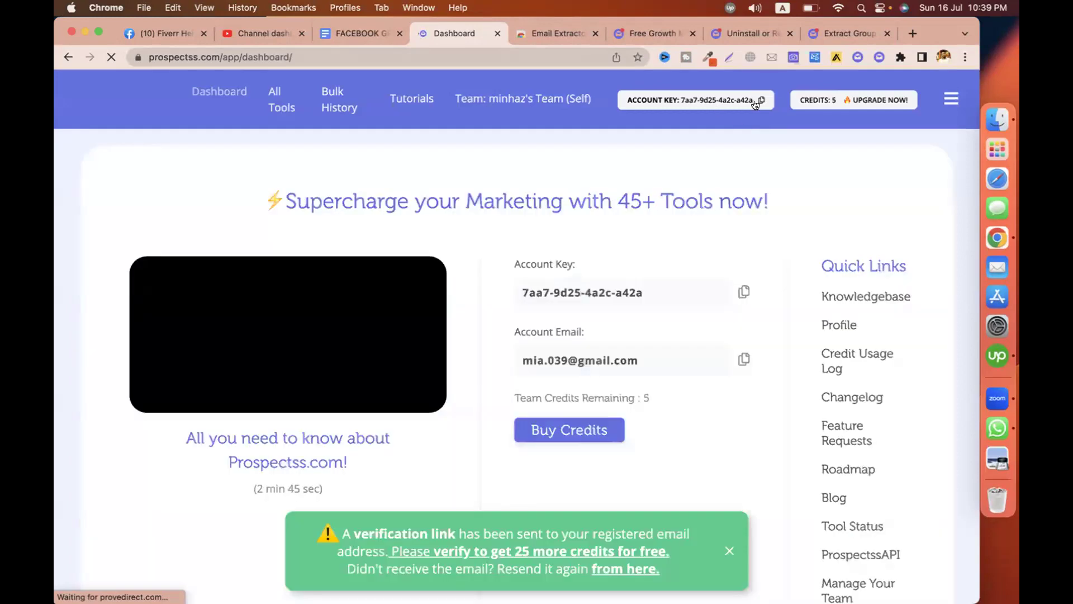
pyautogui.click(758, 101)
pyautogui.click(282, 99)
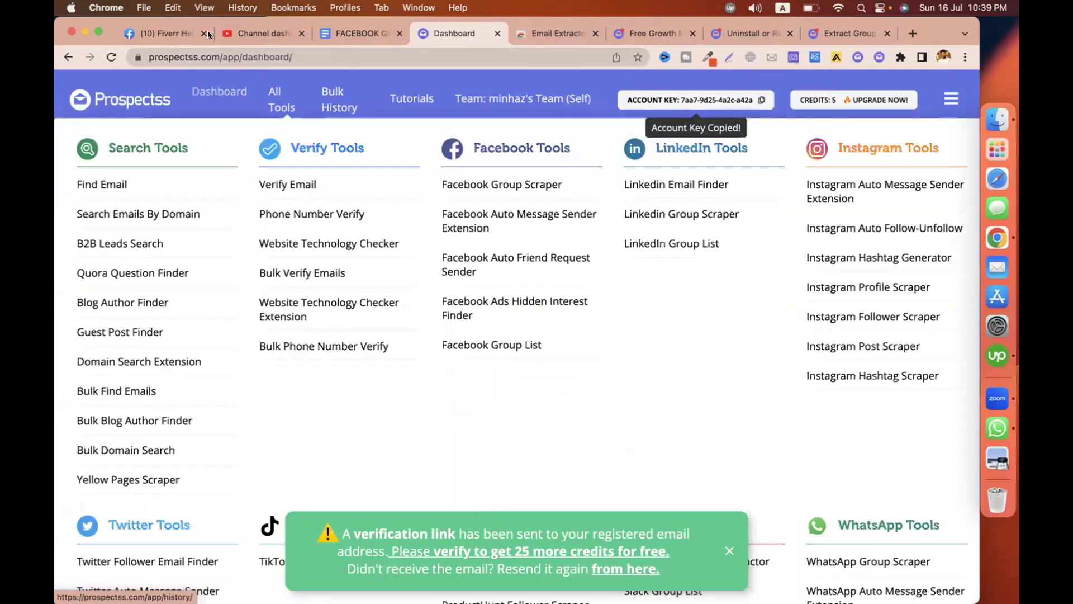
pyautogui.click(166, 34)
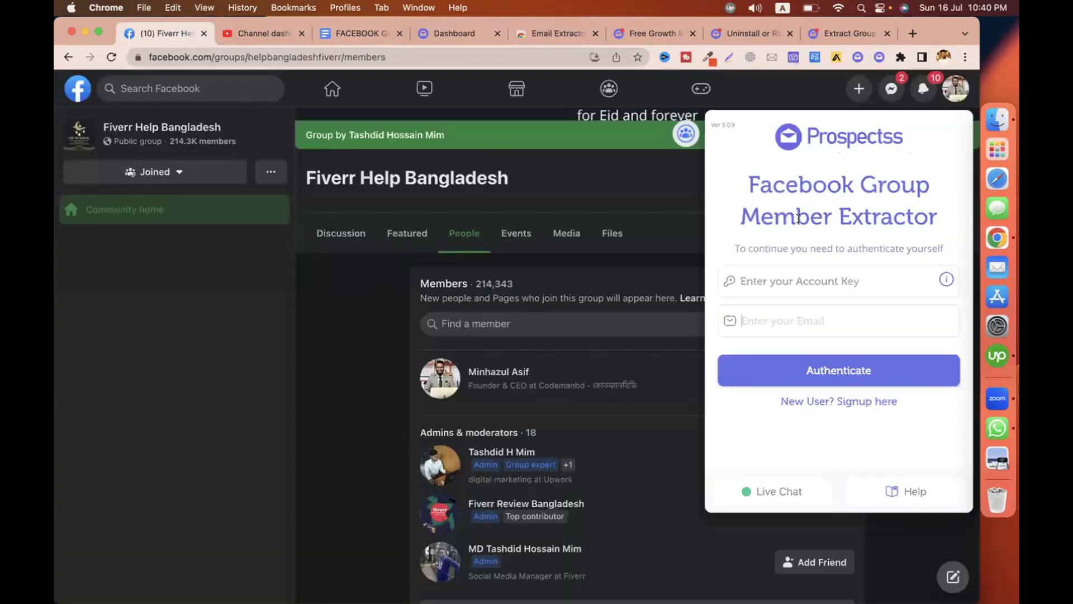
# Paste the account key into the extractor, enter the account e-mail, and submit authentication.
pyautogui.click(798, 278)
pyautogui.press('cmd+v')
pyautogui.click(835, 322)
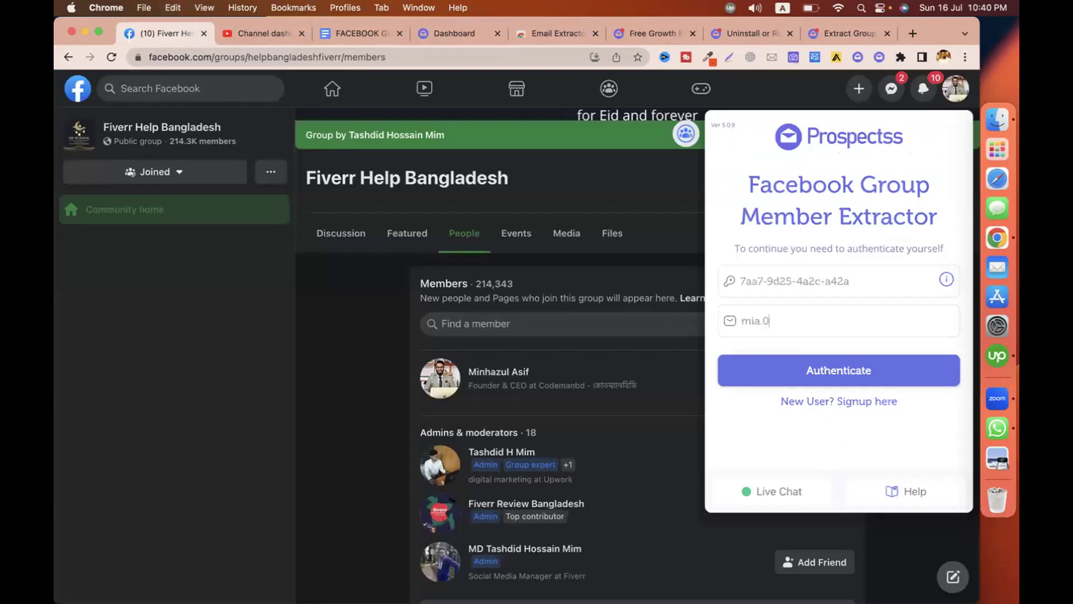
pyautogui.click(782, 370)
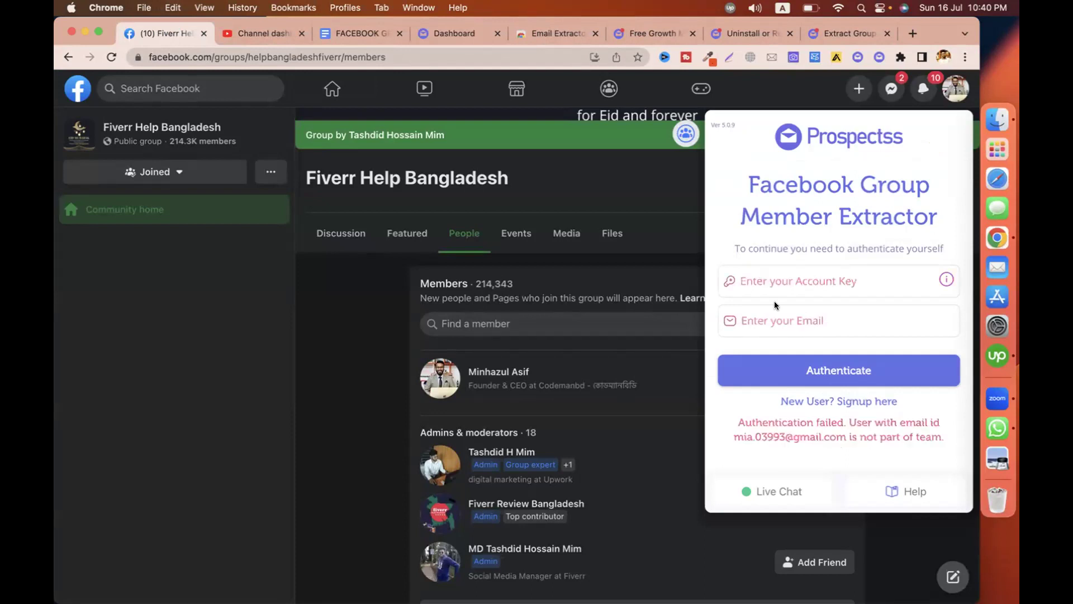
# Re-paste the account key, re-enter the account e-mail, and resubmit to authenticate the extractor.
pyautogui.press('super+v')
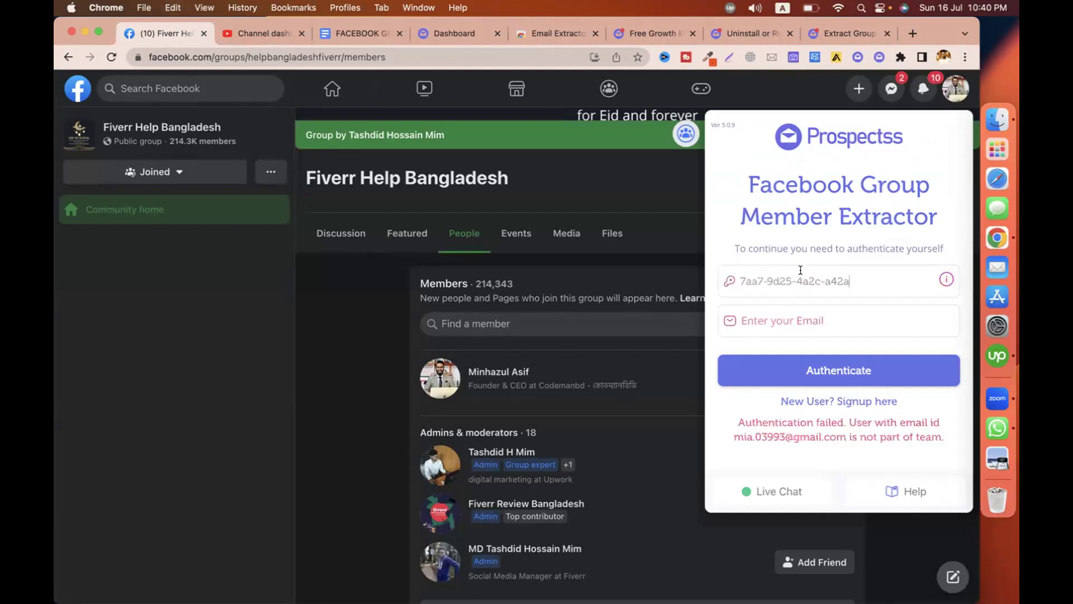
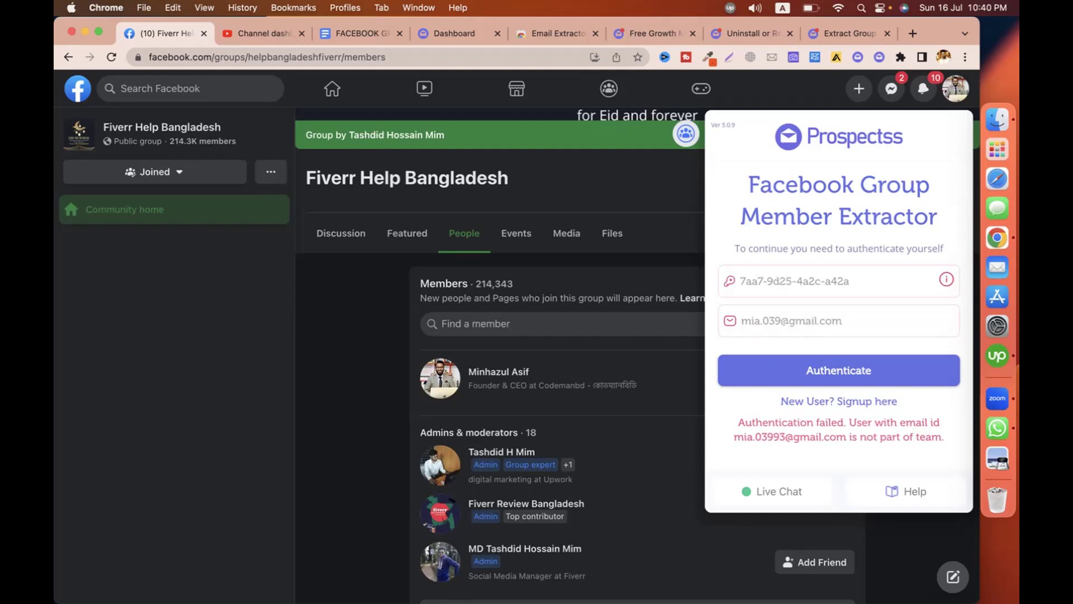
pyautogui.click(784, 364)
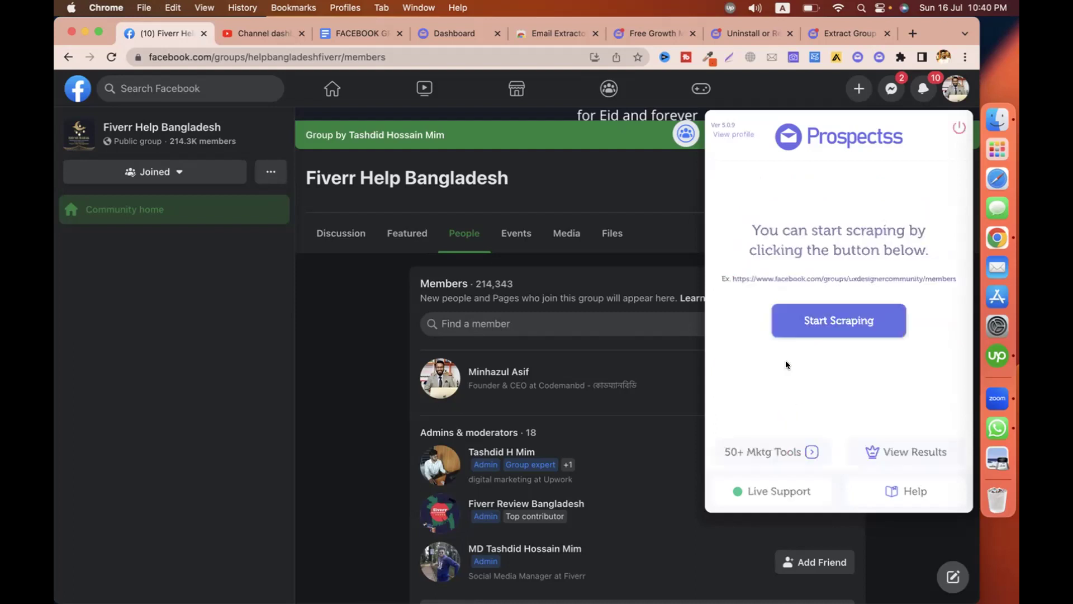
# Scrape the Fiverr Help Bangladesh group's members, stop and finish the run, then view the results.
pyautogui.click(810, 320)
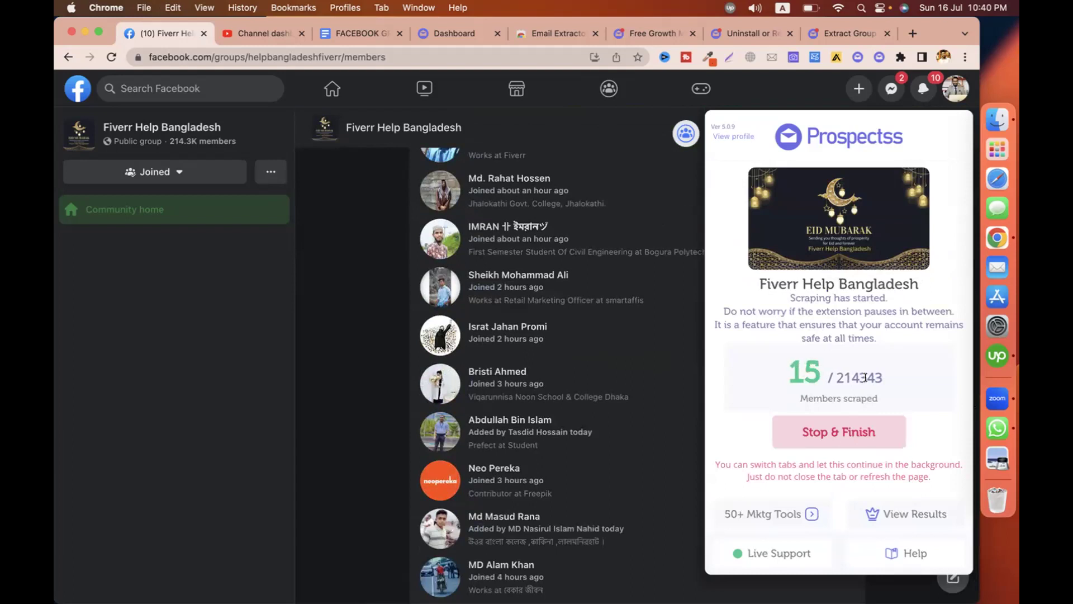
pyautogui.click(802, 431)
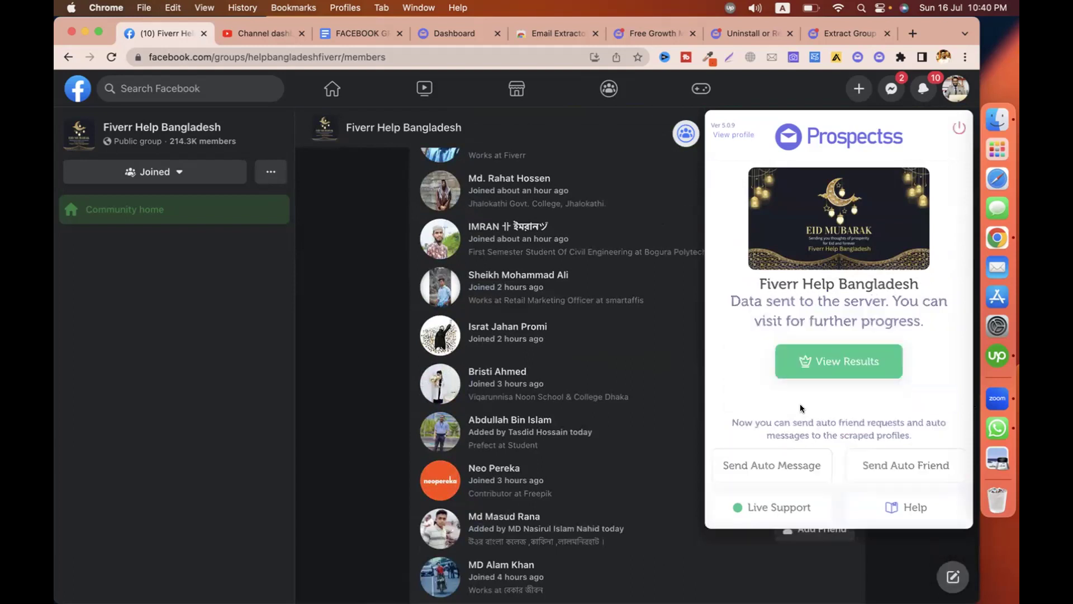
pyautogui.click(841, 362)
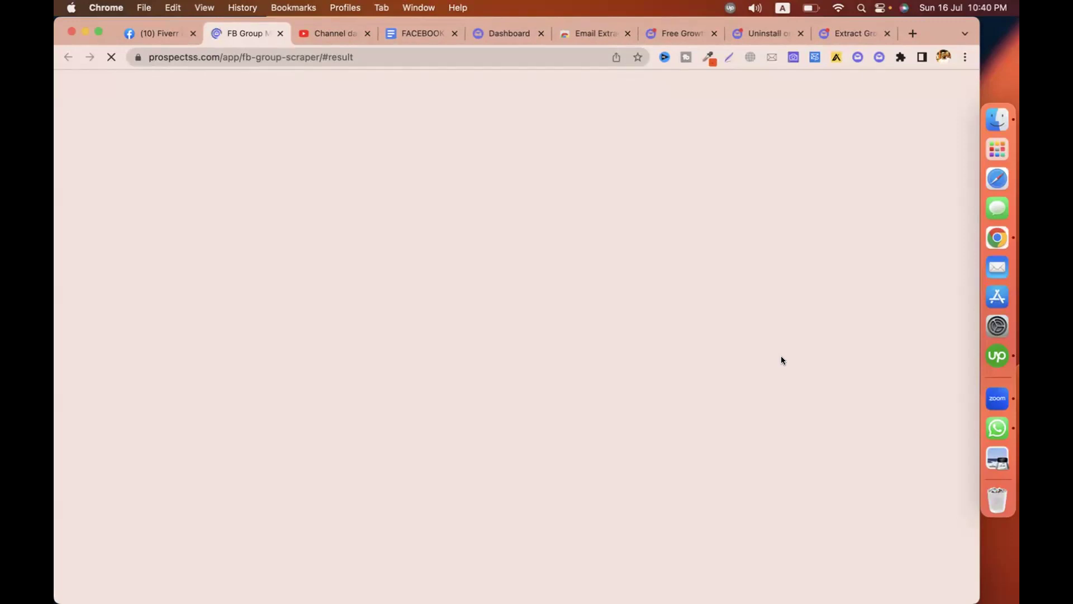
# Download all data with emails for the 138-member CMBD-103 list as CSV, then open a new tab.
pyautogui.scroll(-10, 781, 355)
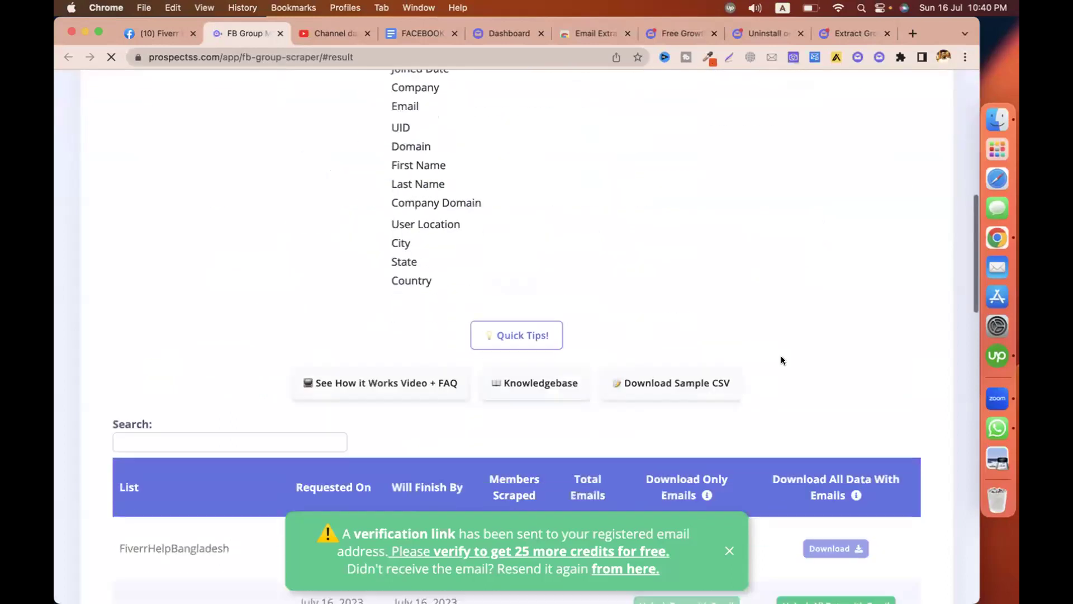
pyautogui.scroll(-2, 780, 356)
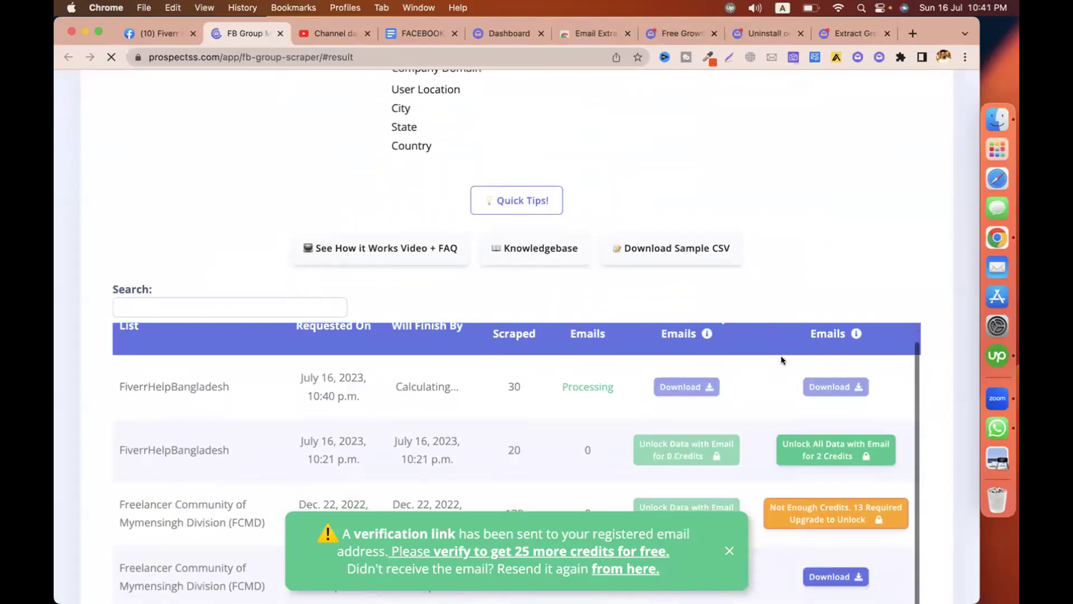
pyautogui.scroll(-3, 797, 287)
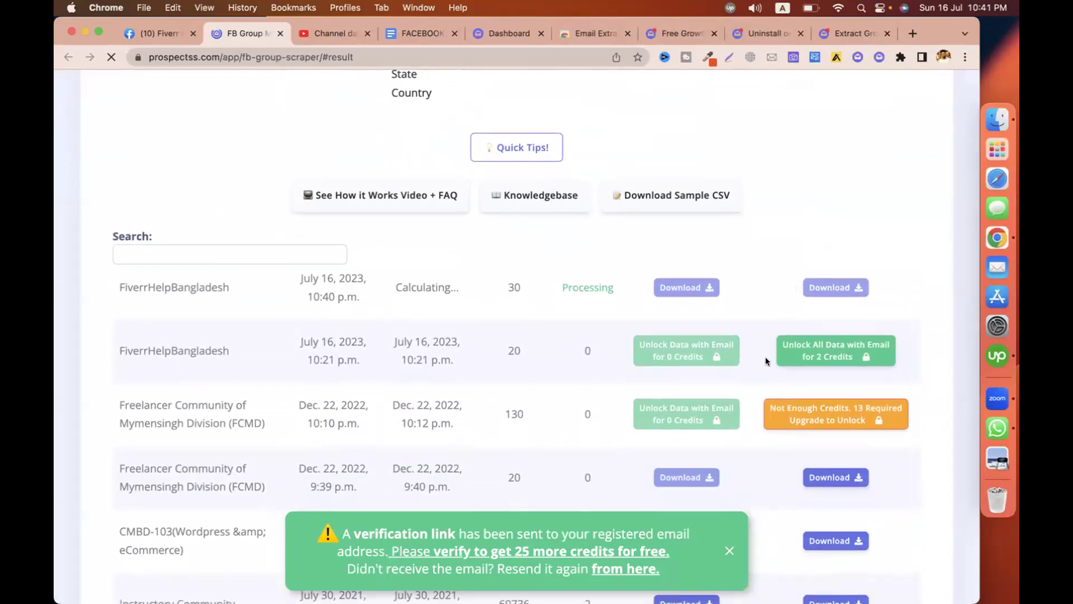
pyautogui.scroll(-3, 766, 357)
pyautogui.scroll(-1, 766, 357)
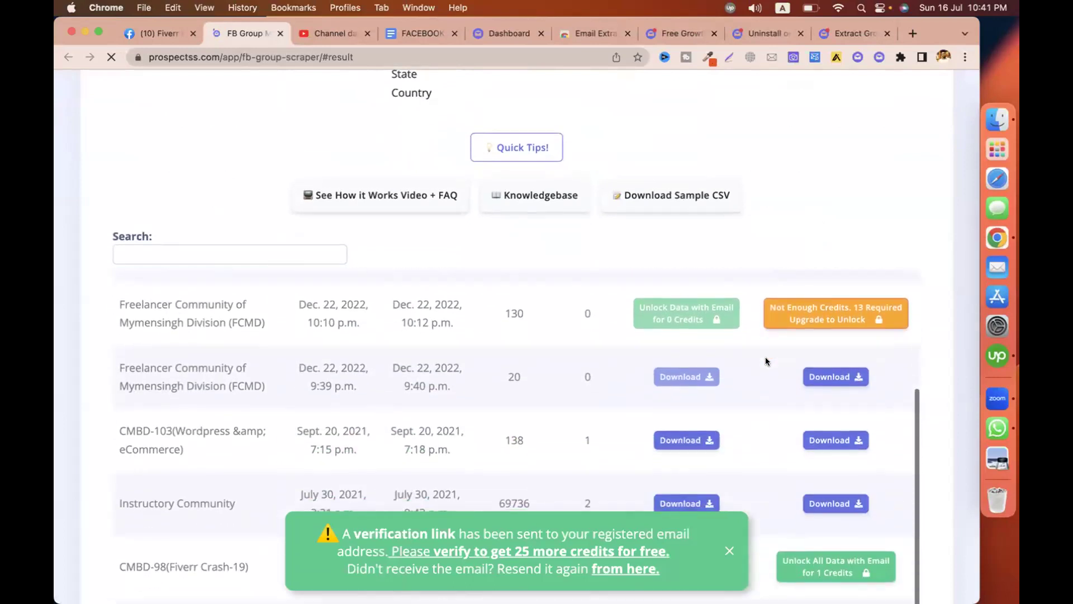
pyautogui.scroll(1, 765, 356)
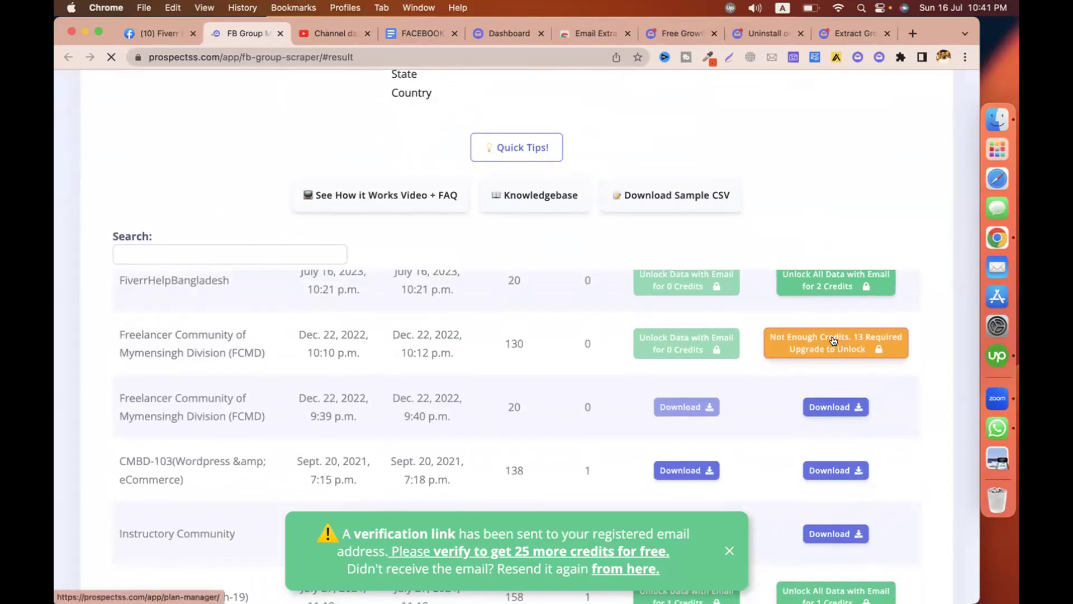
pyautogui.scroll(1, 848, 343)
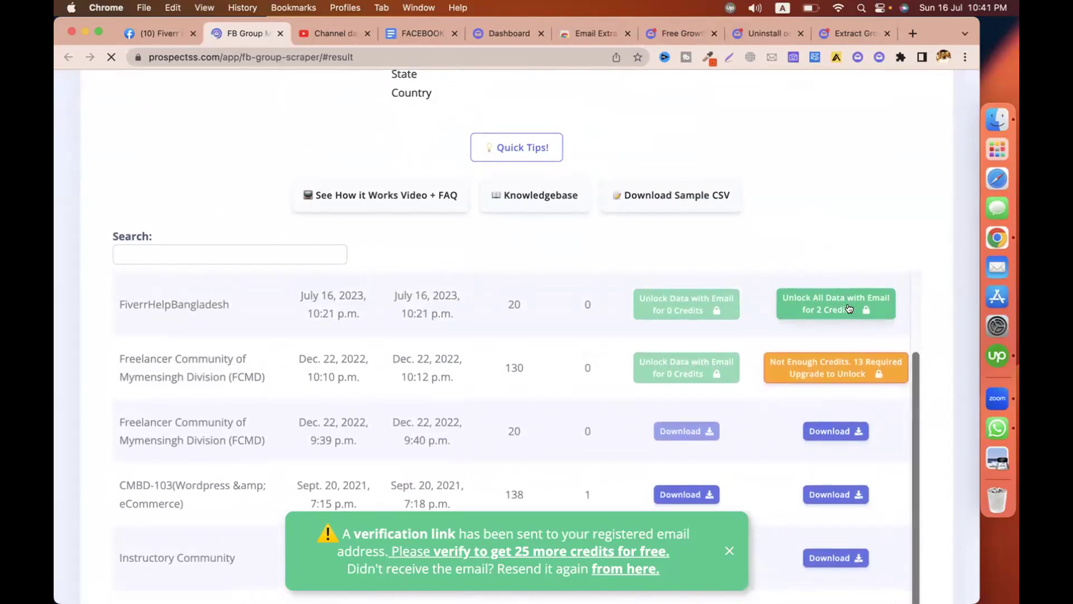
pyautogui.scroll(-2, 832, 363)
pyautogui.scroll(-2, 835, 366)
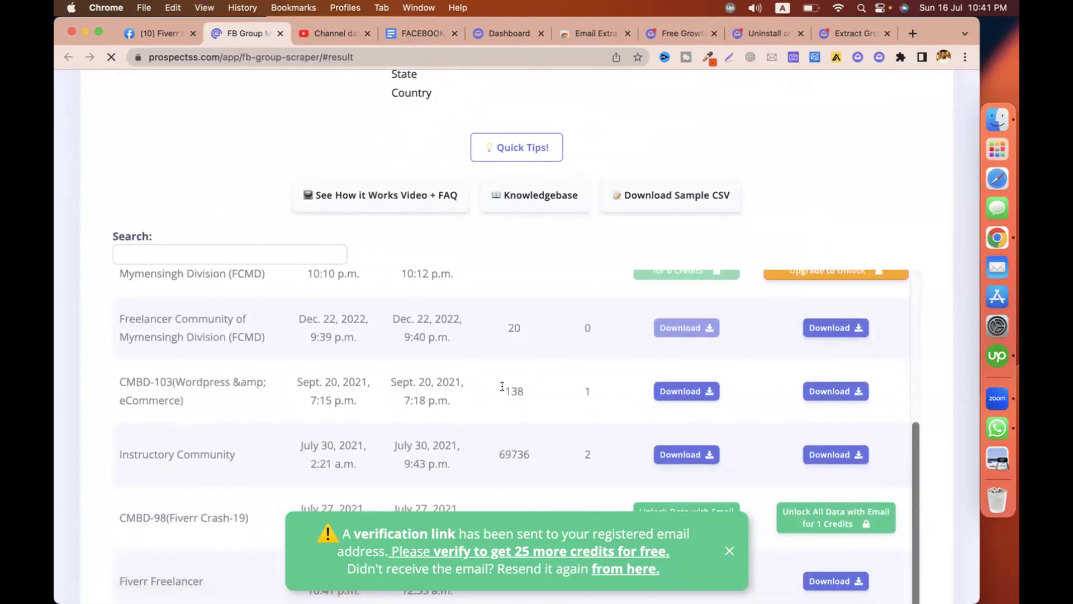
pyautogui.click(834, 386)
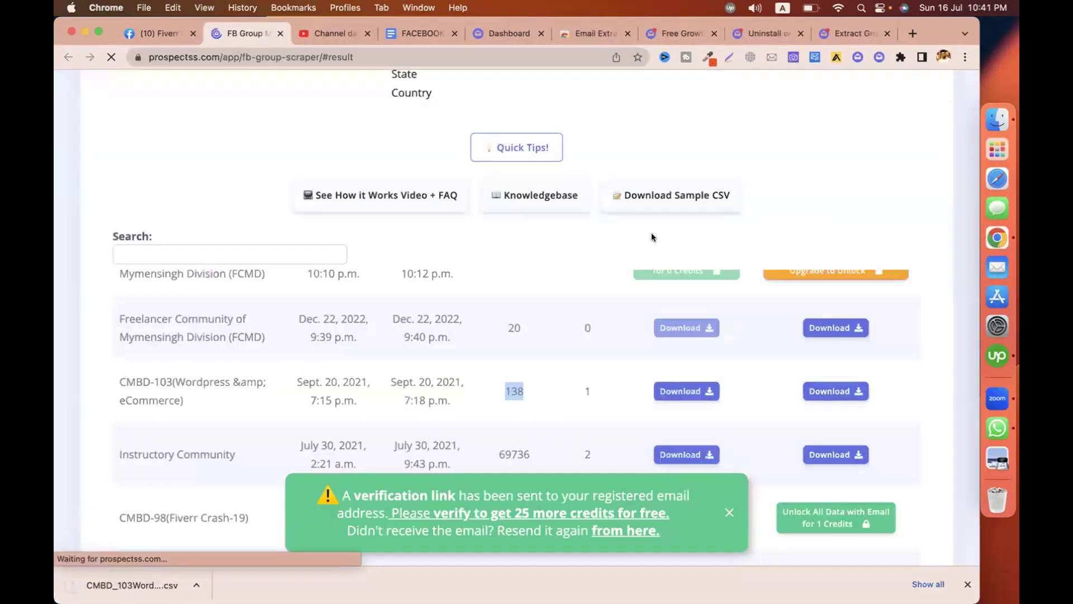
pyautogui.click(911, 34)
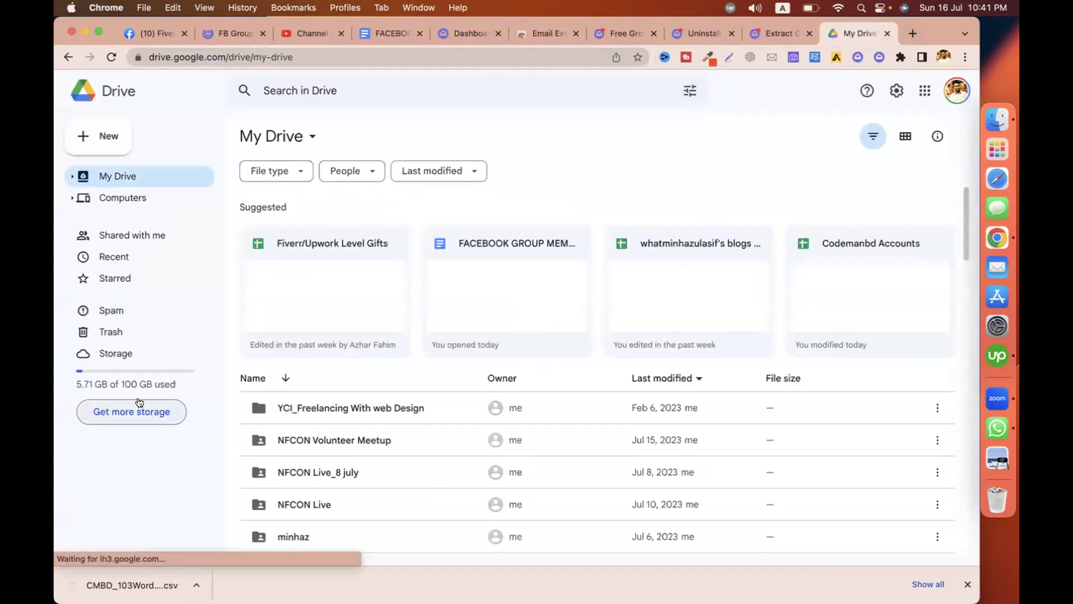
# Upload the CMBD_103 CSV into My Drive and open it with Google Sheets.
pyautogui.moveTo(132, 584); pyautogui.dragTo(346, 447)
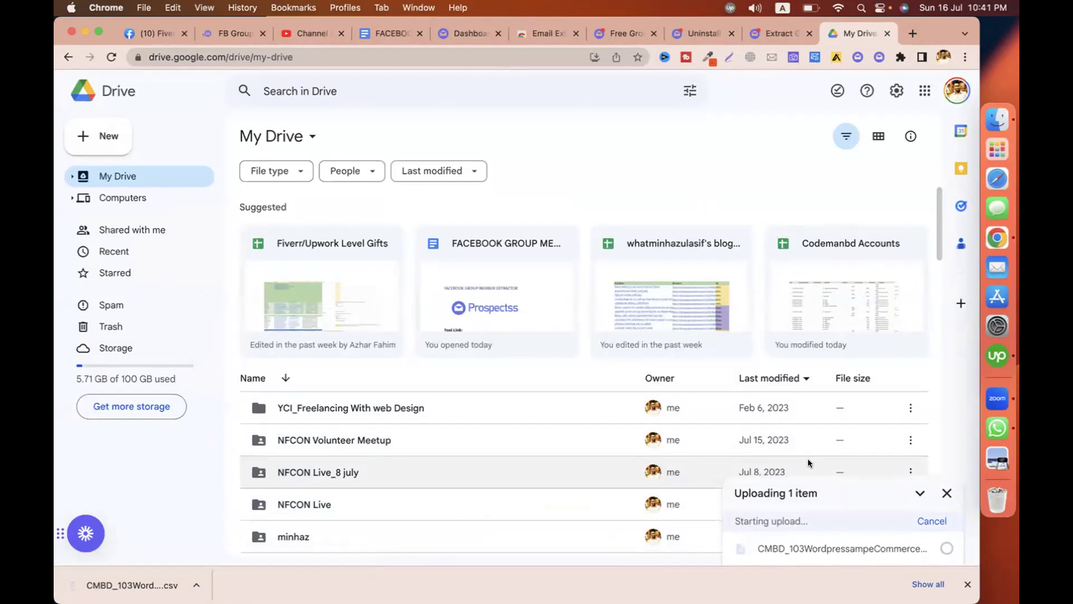
pyautogui.click(807, 546)
pyautogui.click(517, 95)
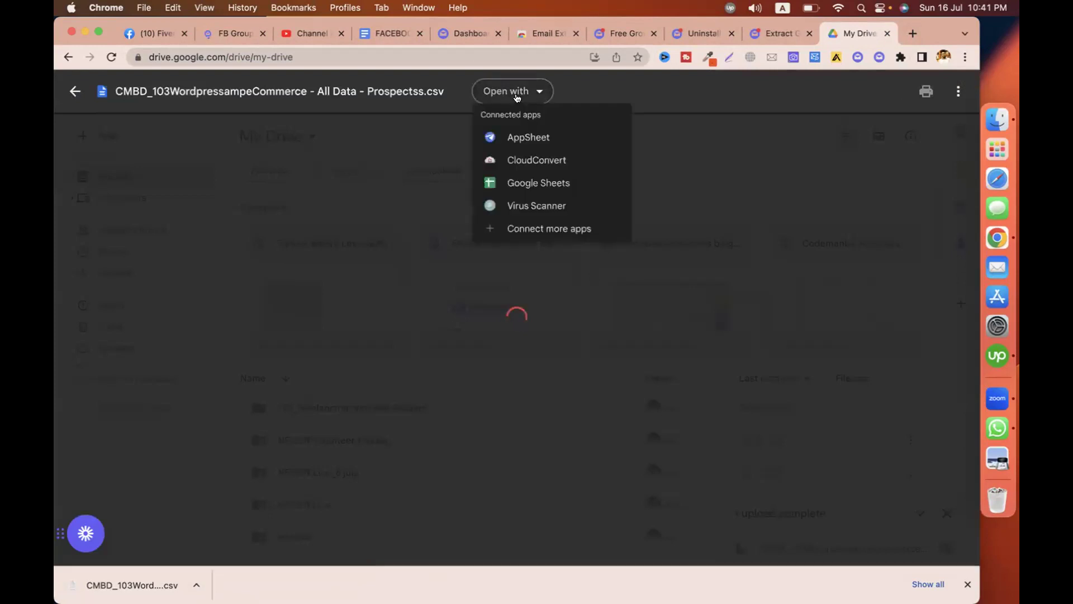
pyautogui.click(535, 182)
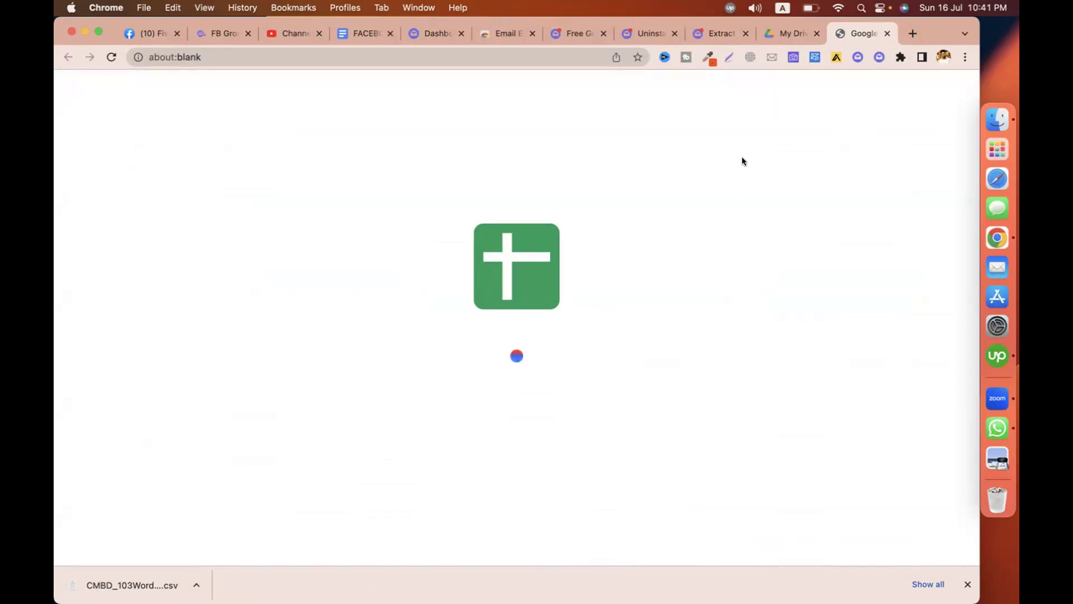
# Inspect the scraped name, uid and emailid columns by selecting their cells.
pyautogui.click(966, 584)
pyautogui.moveTo(114, 195); pyautogui.dragTo(116, 384)
pyautogui.moveTo(172, 201); pyautogui.dragTo(179, 482)
pyautogui.click(217, 291)
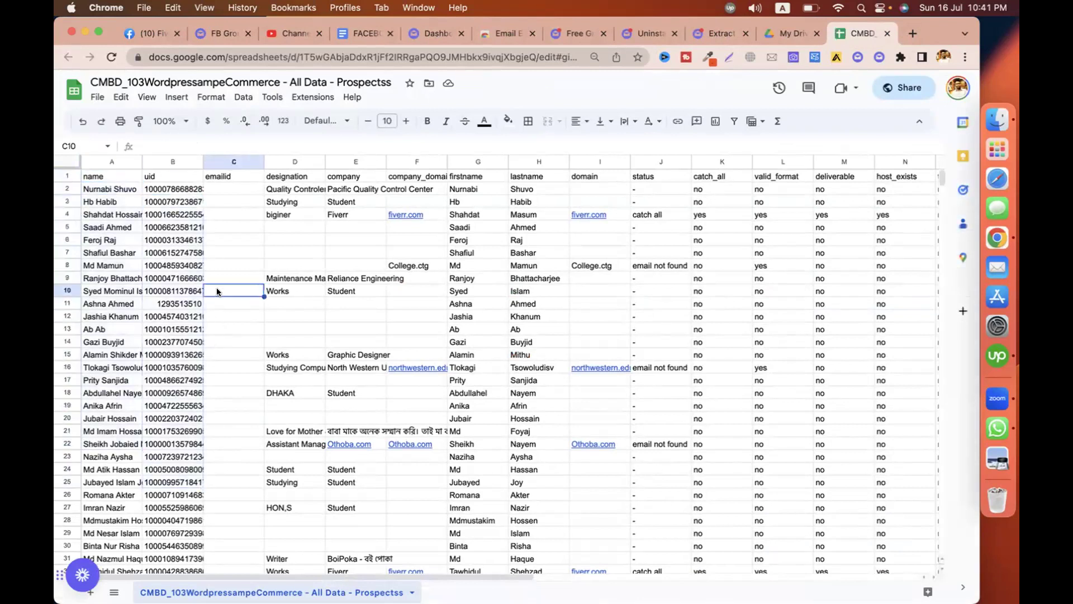
pyautogui.moveTo(175, 225); pyautogui.dragTo(190, 367)
pyautogui.click(201, 318)
pyautogui.click(217, 277)
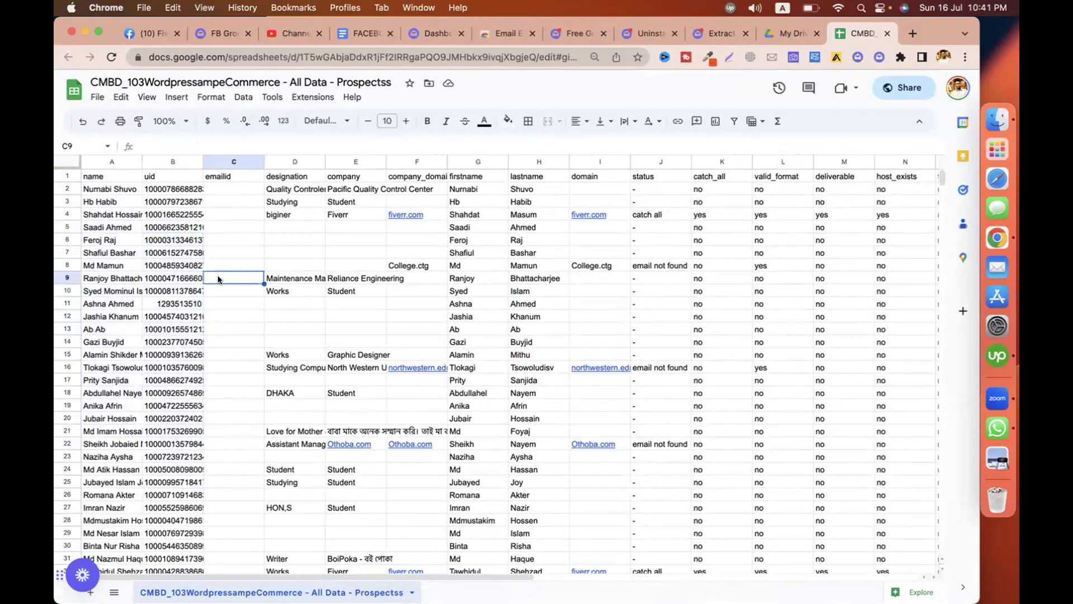
pyautogui.moveTo(229, 192); pyautogui.dragTo(216, 482)
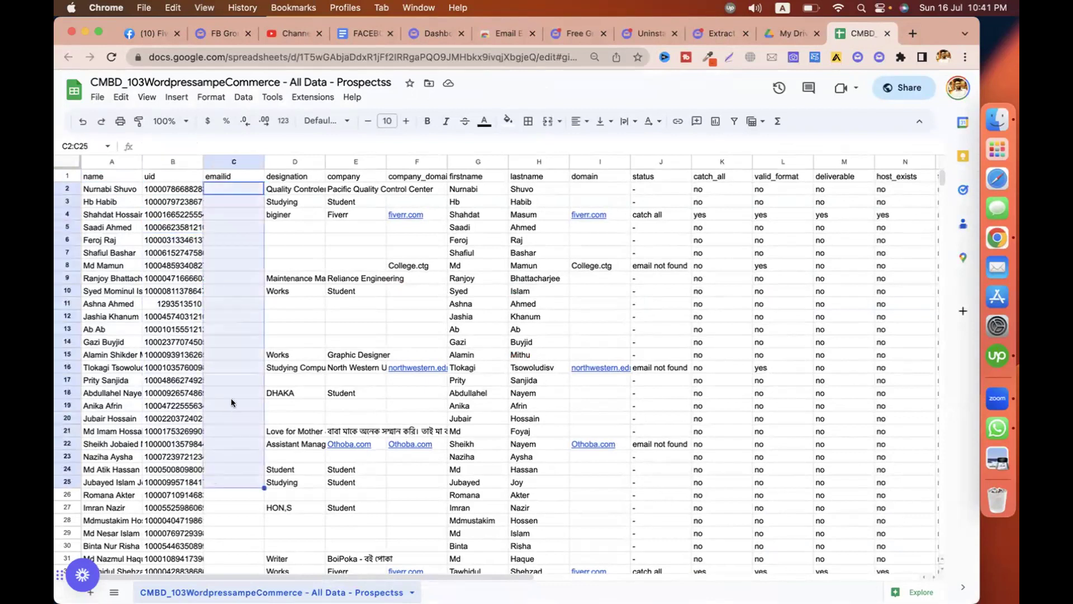
pyautogui.scroll(-10, 230, 398)
pyautogui.scroll(10, 230, 398)
# Inspect the designation, company, company_domain, firstname and lastname columns by selecting their entries.
pyautogui.hscroll(2, 230, 397)
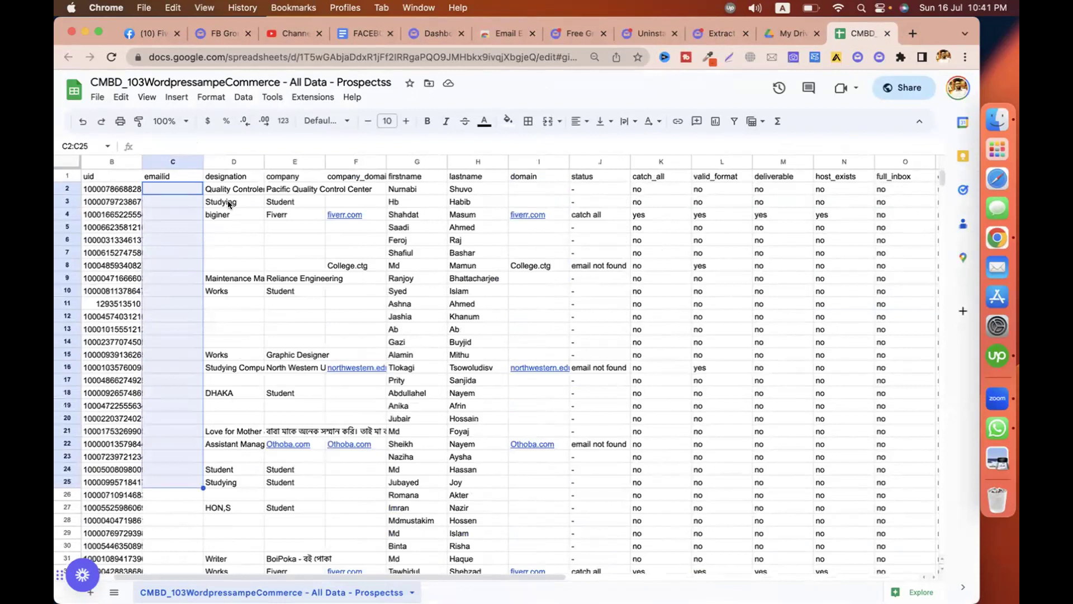
pyautogui.moveTo(223, 188); pyautogui.dragTo(234, 517)
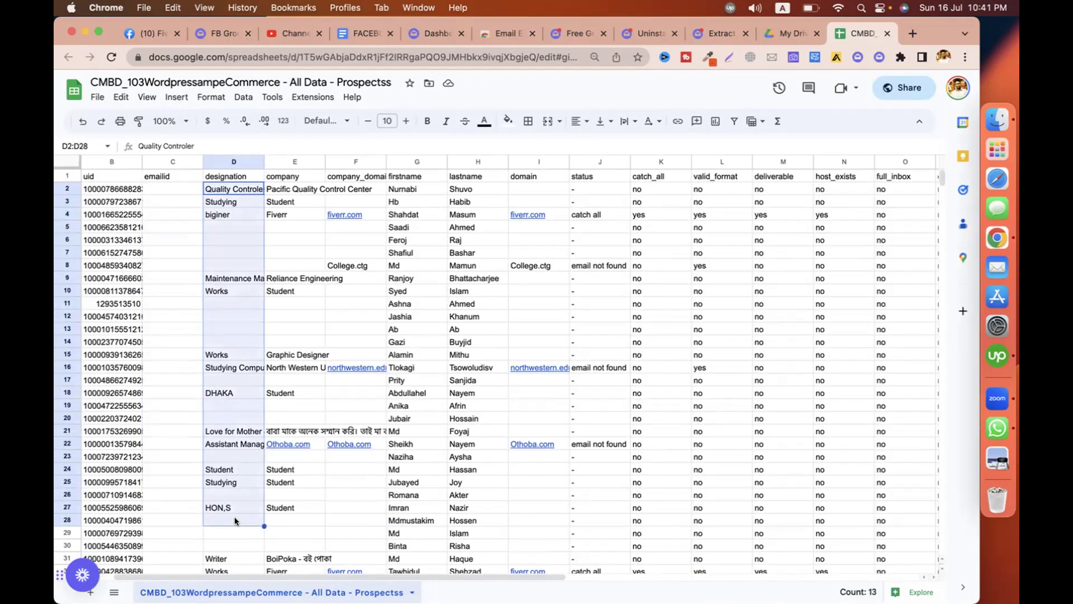
pyautogui.moveTo(290, 187); pyautogui.dragTo(293, 465)
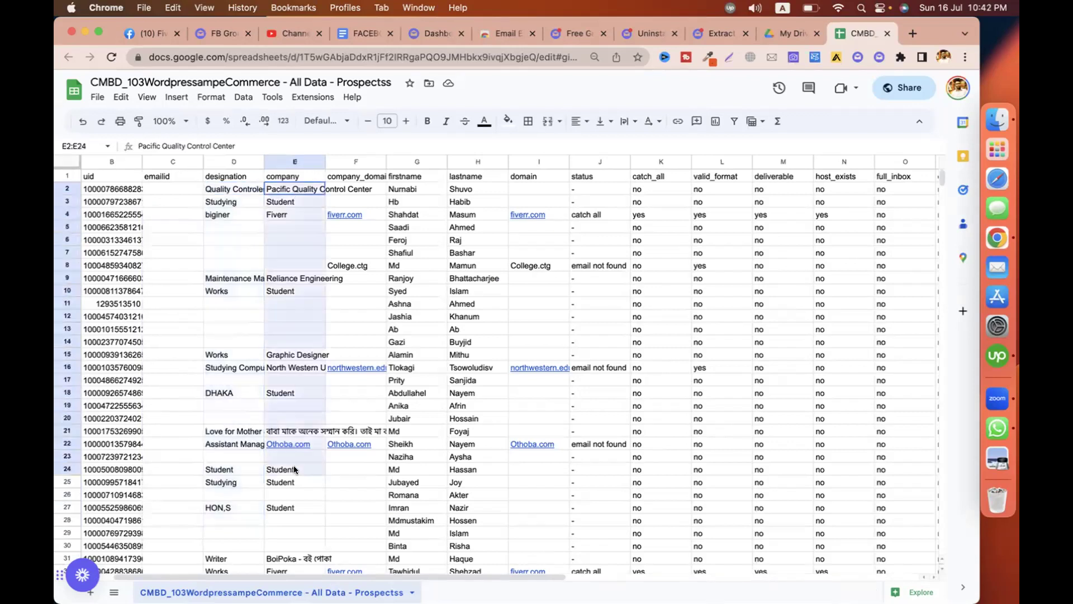
pyautogui.click(358, 277)
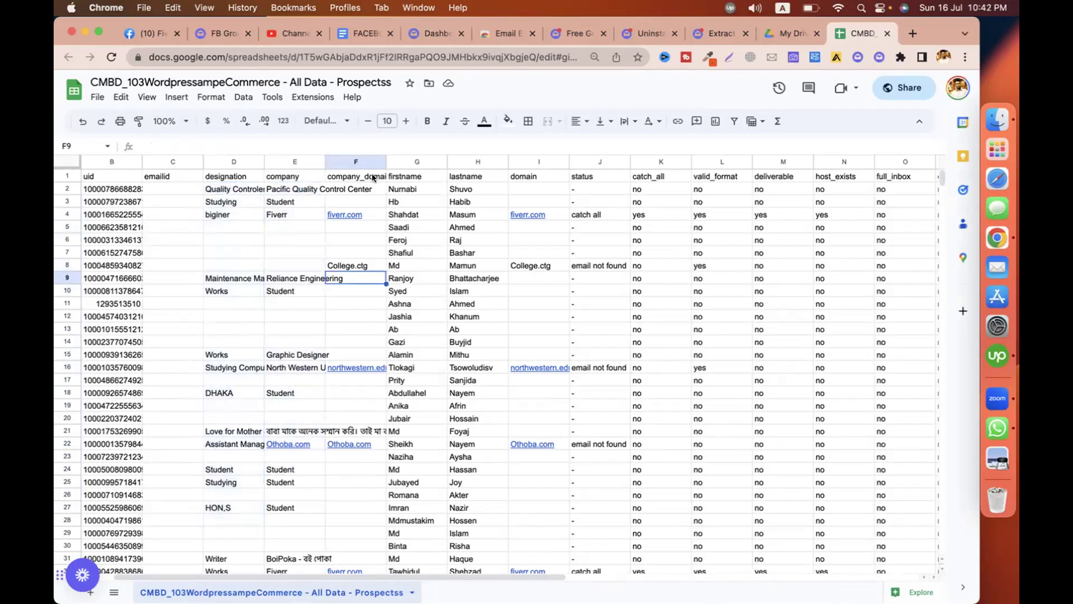
pyautogui.moveTo(355, 189); pyautogui.dragTo(356, 227)
pyautogui.moveTo(360, 330); pyautogui.dragTo(344, 497)
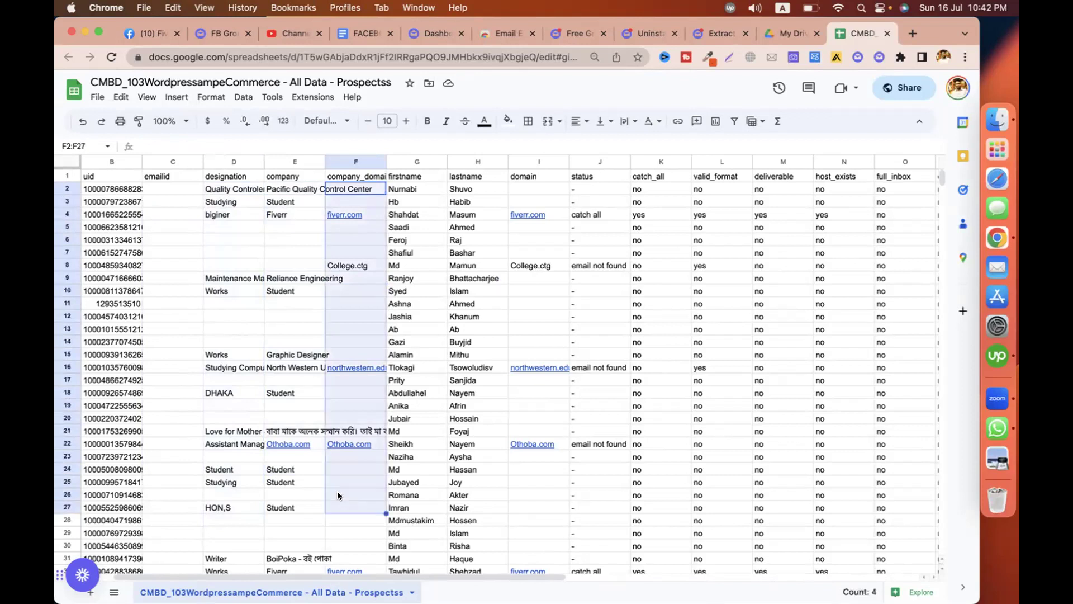
pyautogui.click(423, 190)
pyautogui.moveTo(424, 190); pyautogui.dragTo(416, 392)
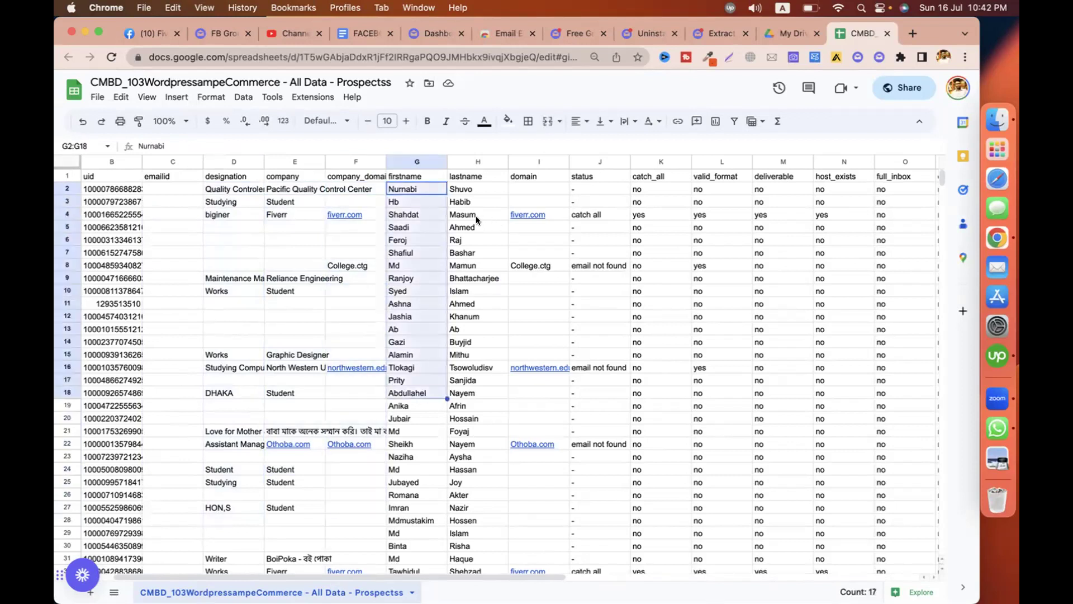
pyautogui.moveTo(476, 219); pyautogui.dragTo(477, 392)
pyautogui.moveTo(546, 267); pyautogui.dragTo(544, 413)
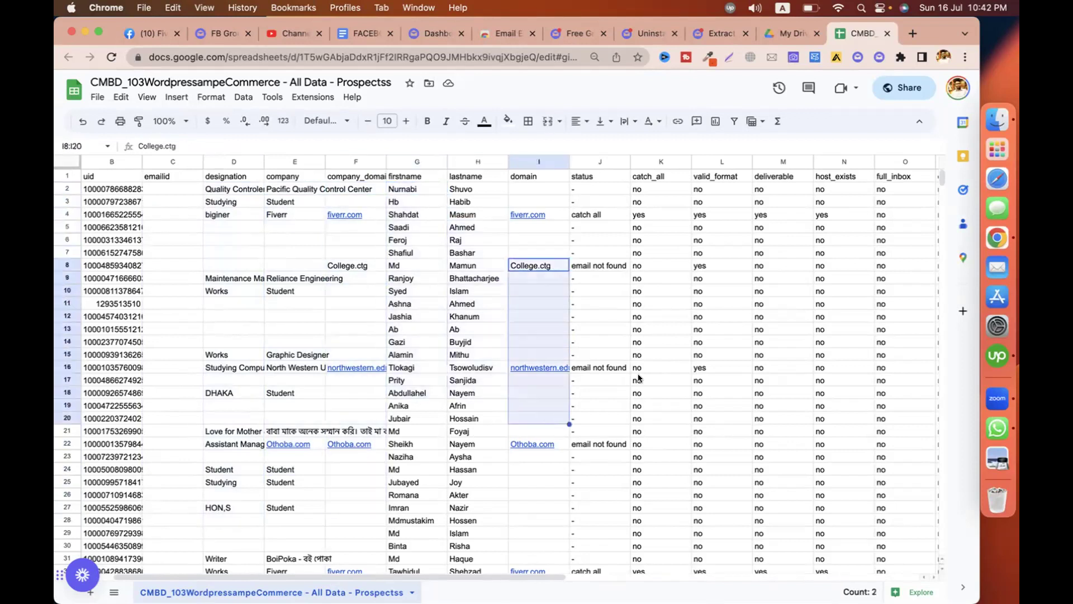
pyautogui.hscroll(5, 639, 378)
pyautogui.hscroll(4, 639, 379)
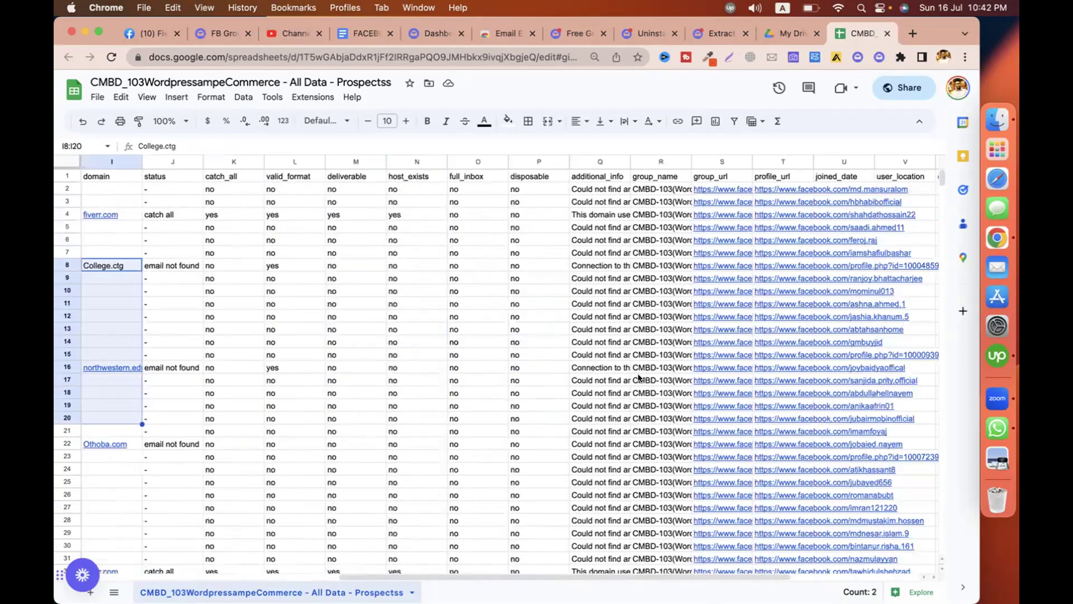
# Open one member's Facebook profile from the profile_url column in a new tab.
pyautogui.moveTo(776, 186); pyautogui.dragTo(790, 531)
pyautogui.click(791, 531)
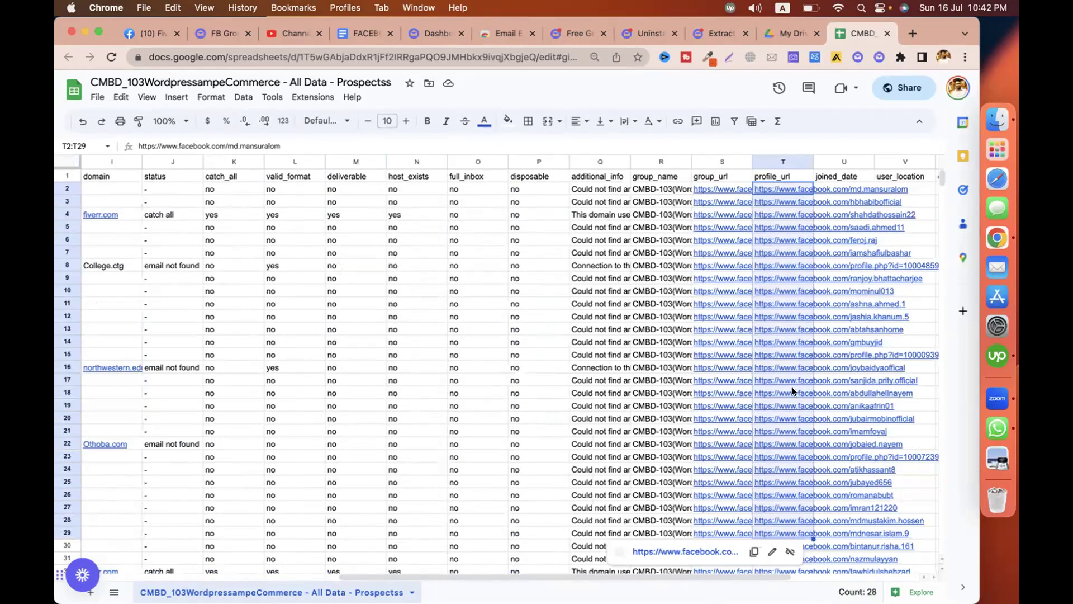
pyautogui.click(789, 359)
pyautogui.click(706, 379)
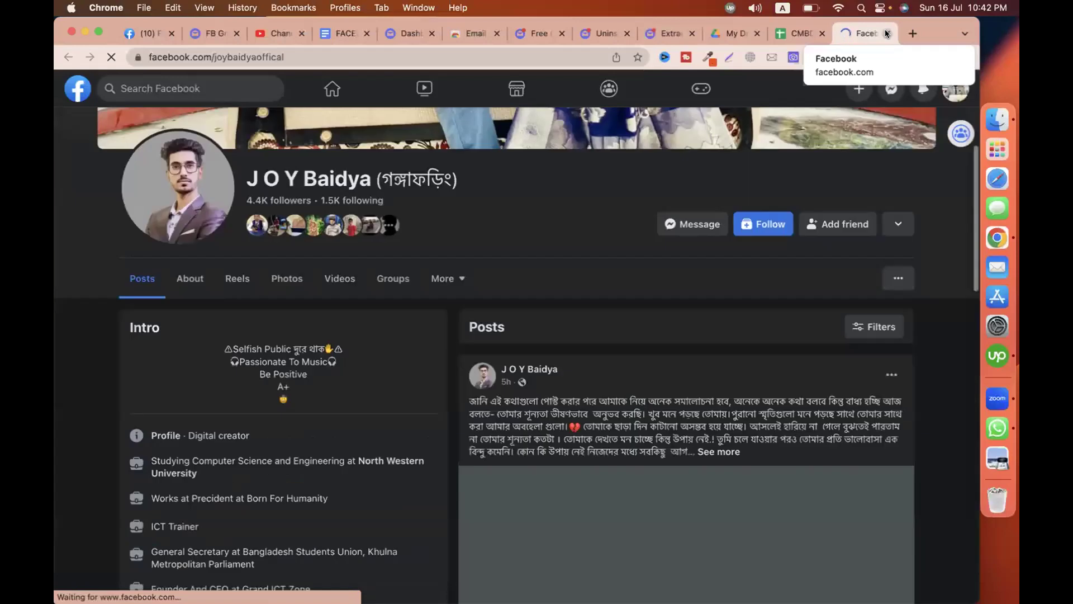
pyautogui.click(887, 34)
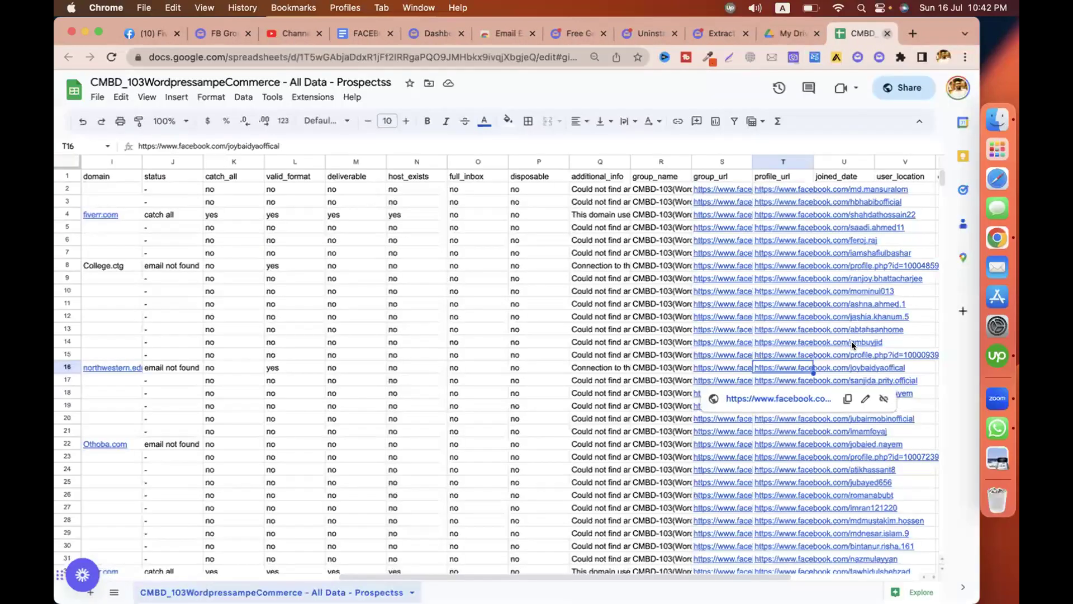
pyautogui.hscroll(-10, 552, 296)
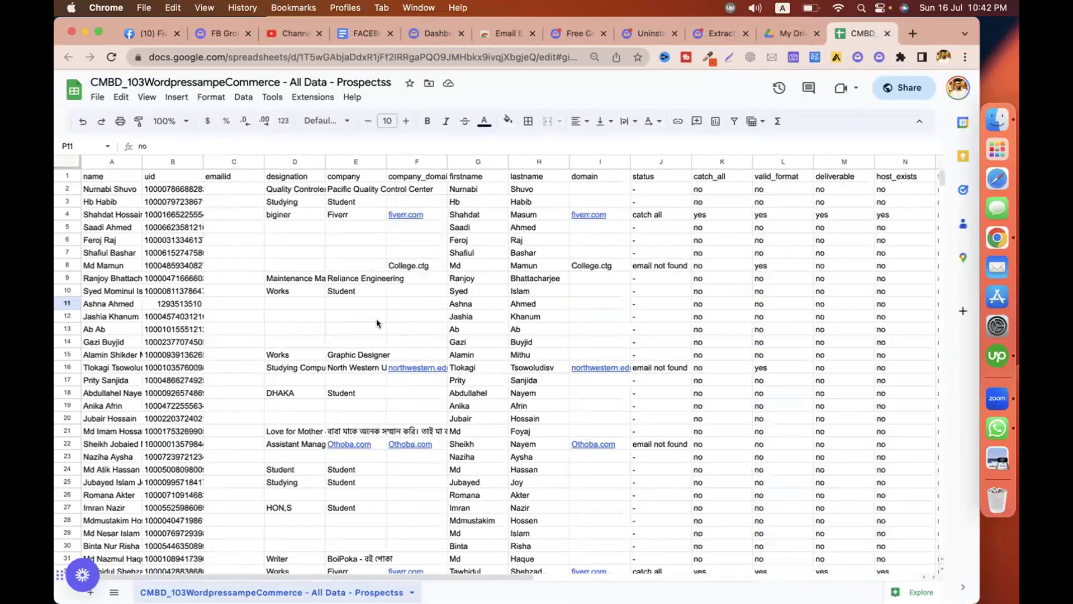
pyautogui.click(317, 316)
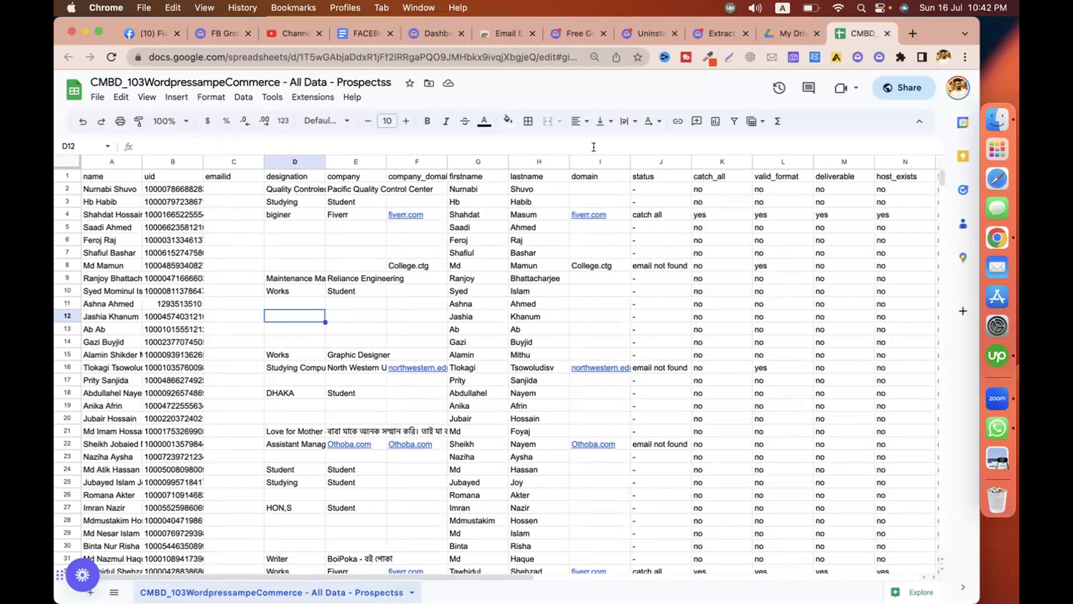
pyautogui.click(586, 294)
pyautogui.click(588, 329)
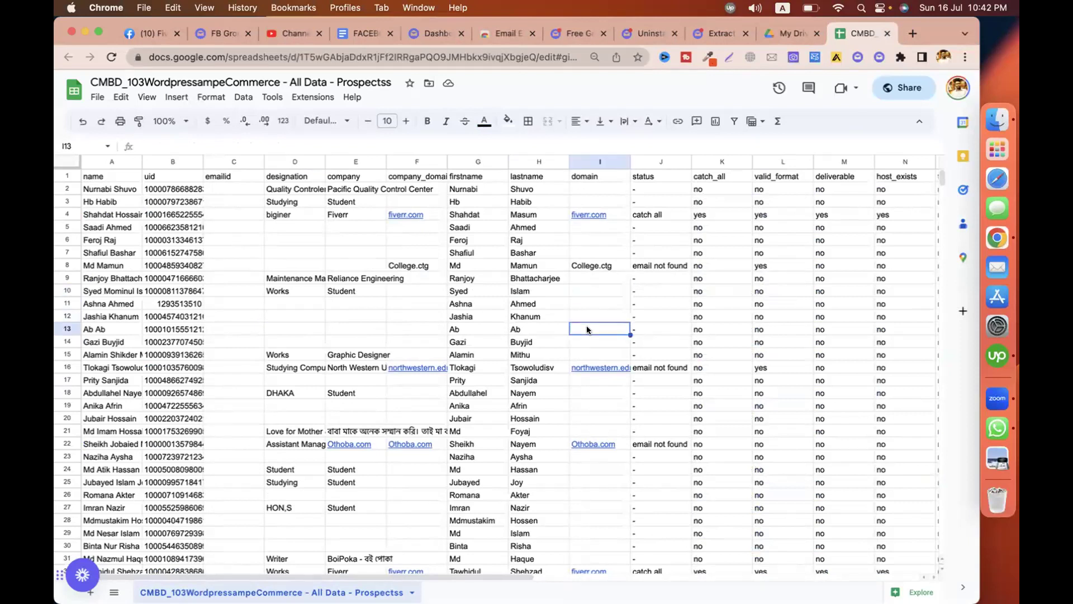
pyautogui.press('F11')
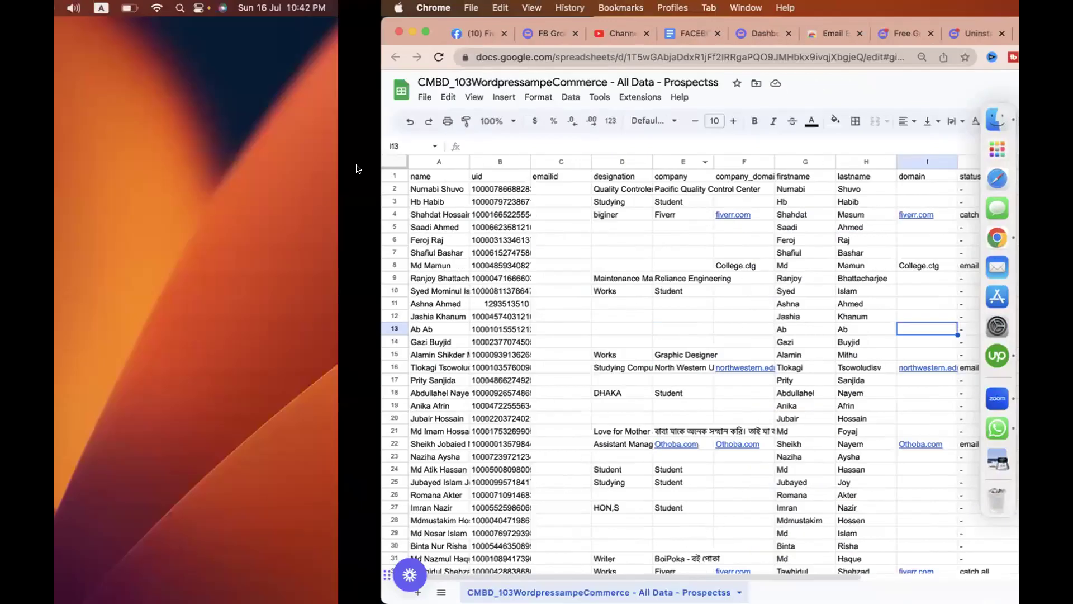
pyautogui.click(110, 275)
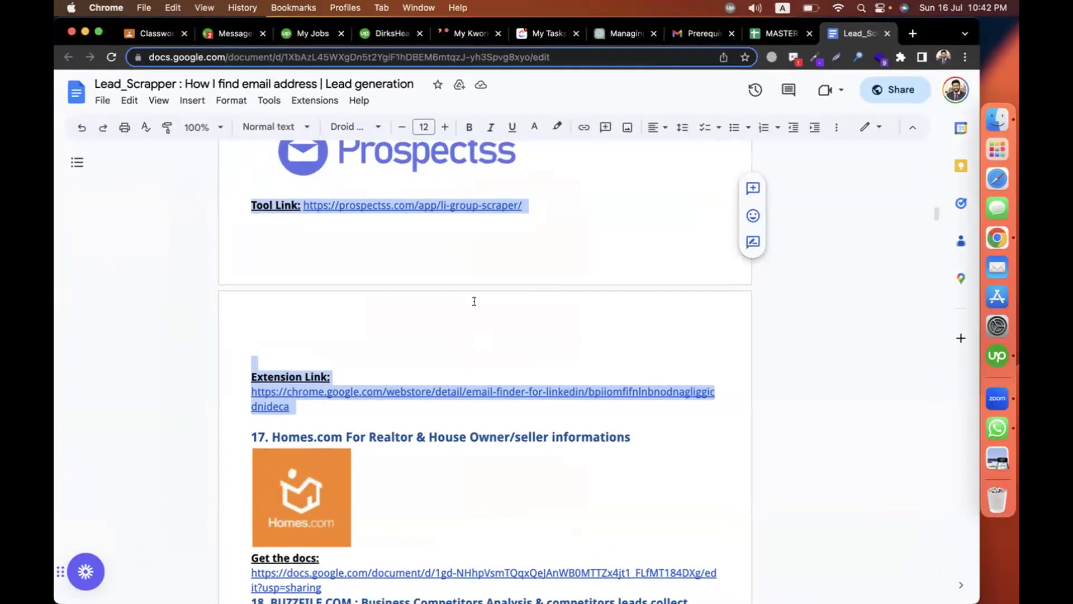
pyautogui.click(161, 39)
pyautogui.scroll(-3, 437, 316)
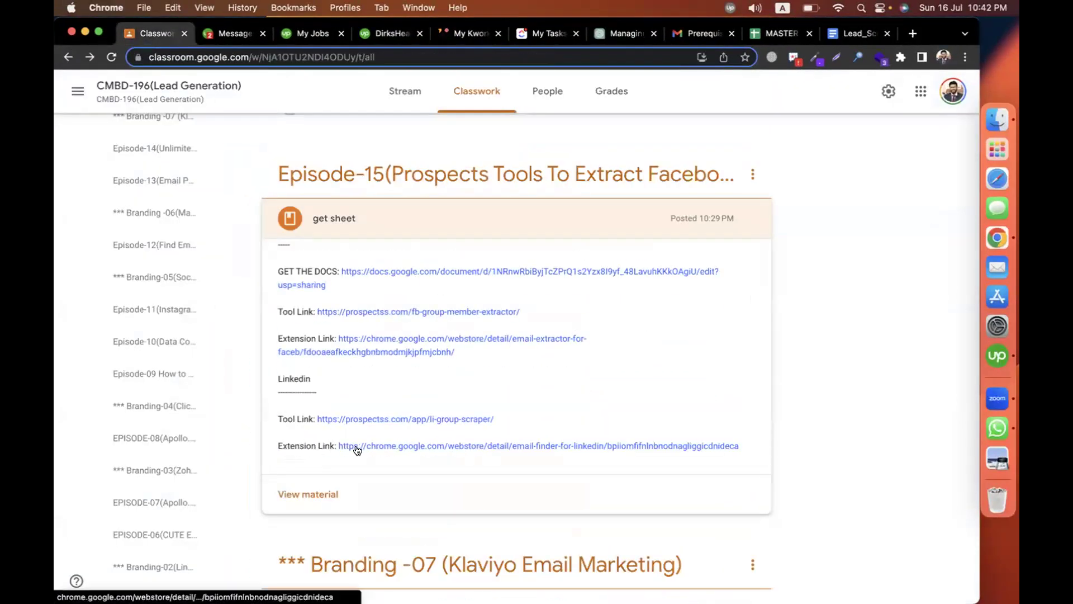
pyautogui.press('super+grave')
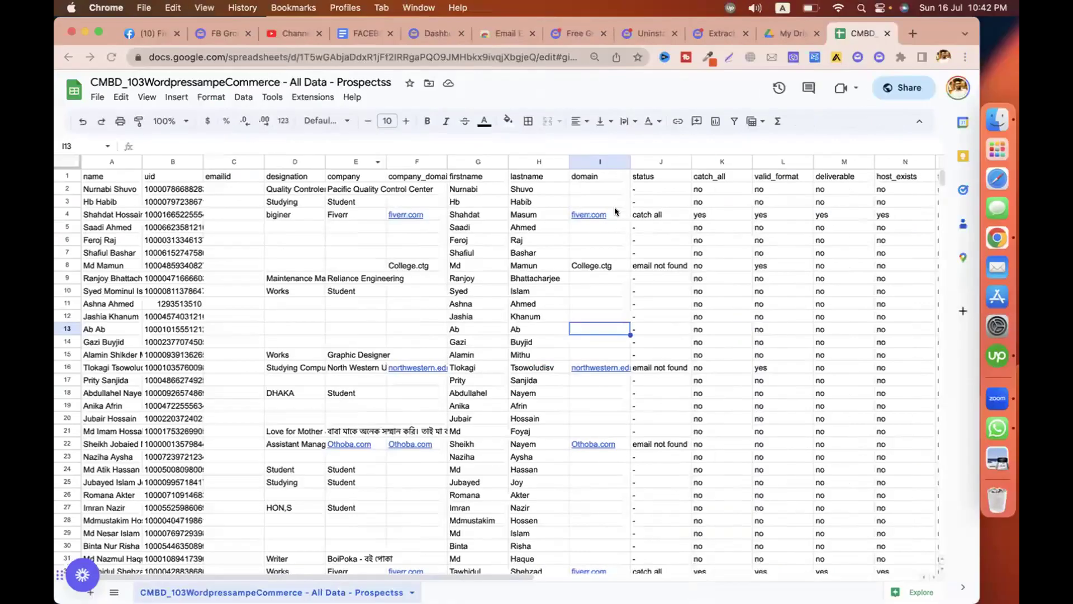
# Load linkedin.com in a spare browser tab.
pyautogui.click(860, 51)
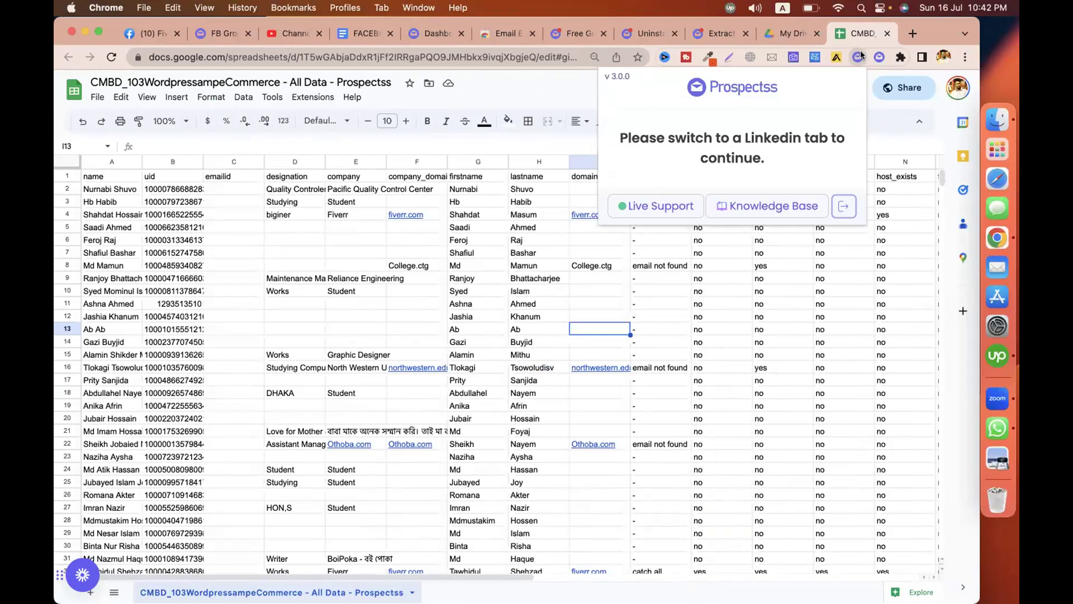
pyautogui.click(625, 35)
pyautogui.click(581, 57)
pyautogui.write('linkedin.com')
pyautogui.press('Return')
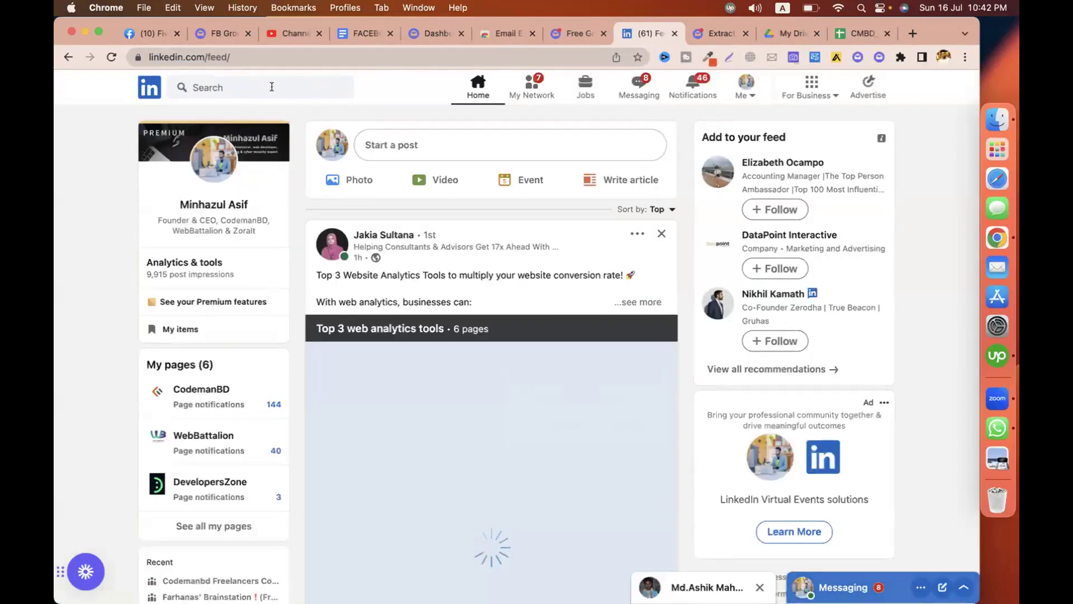
# Open the Codemanbd Freelancers Community group's full 2,428-member list and bring up Prospectss on it.
pyautogui.click(272, 86)
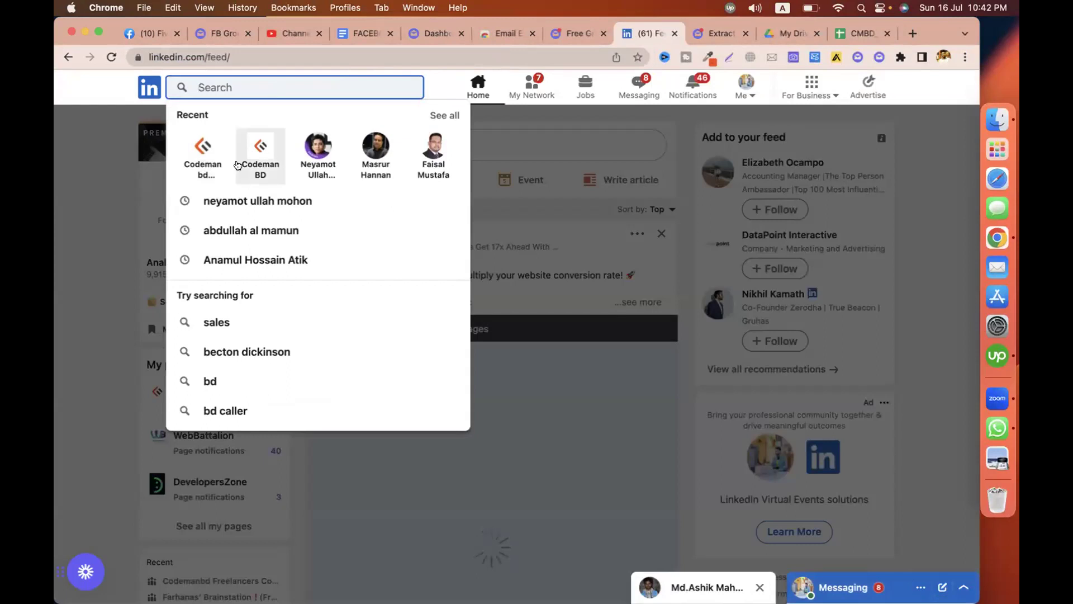
pyautogui.click(201, 152)
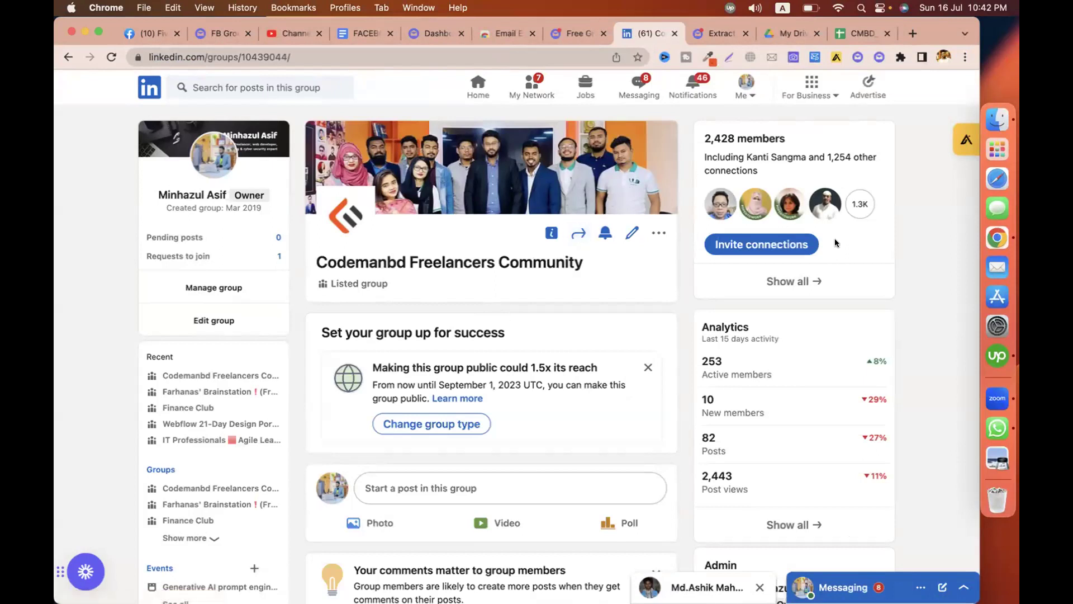
pyautogui.moveTo(701, 138); pyautogui.dragTo(787, 136)
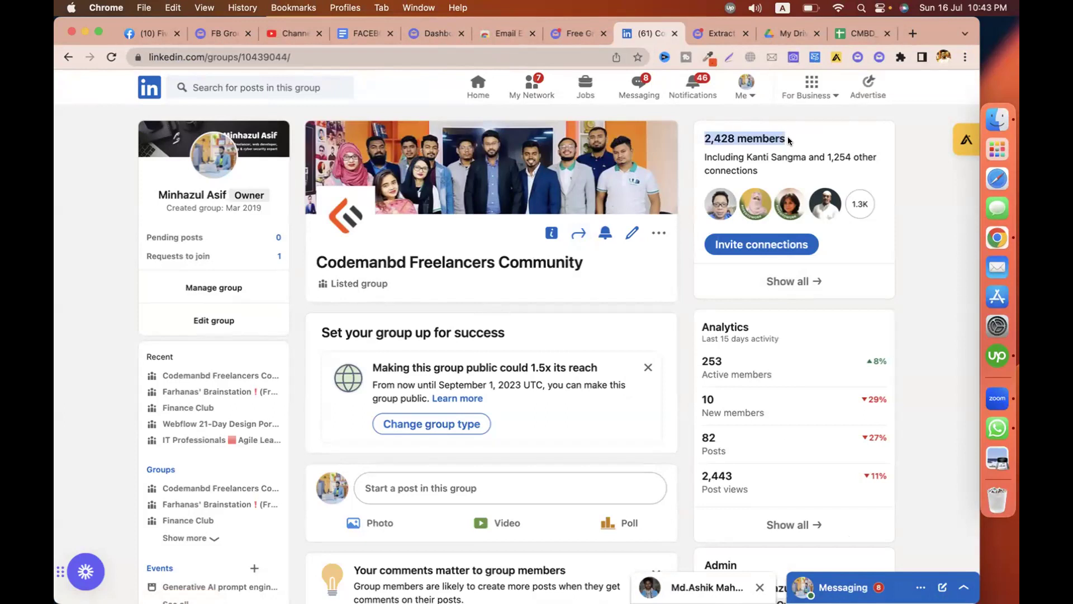
pyautogui.click(802, 279)
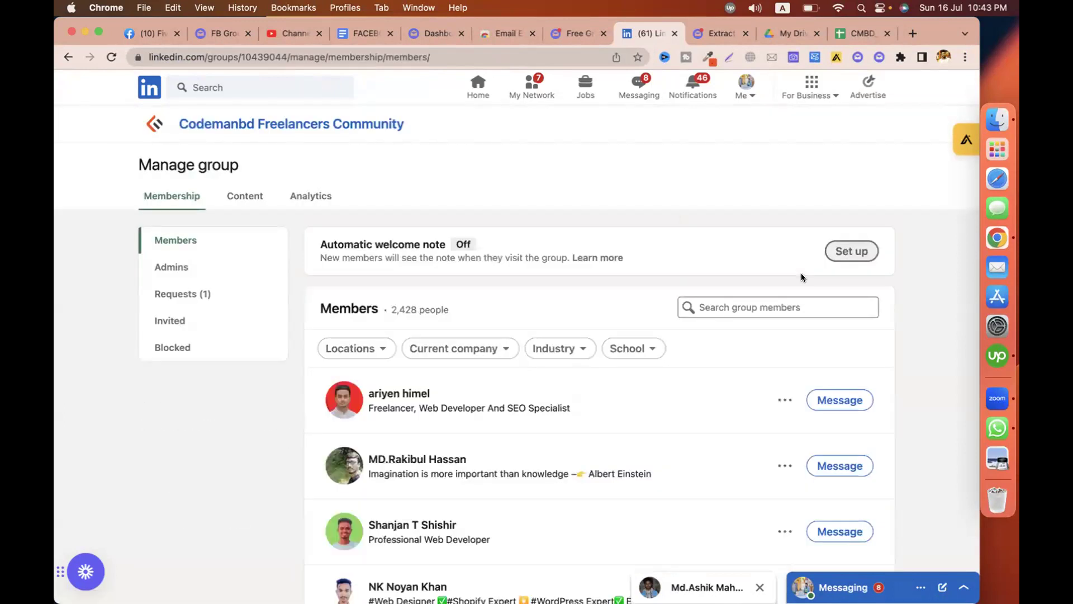
pyautogui.scroll(-15, 924, 344)
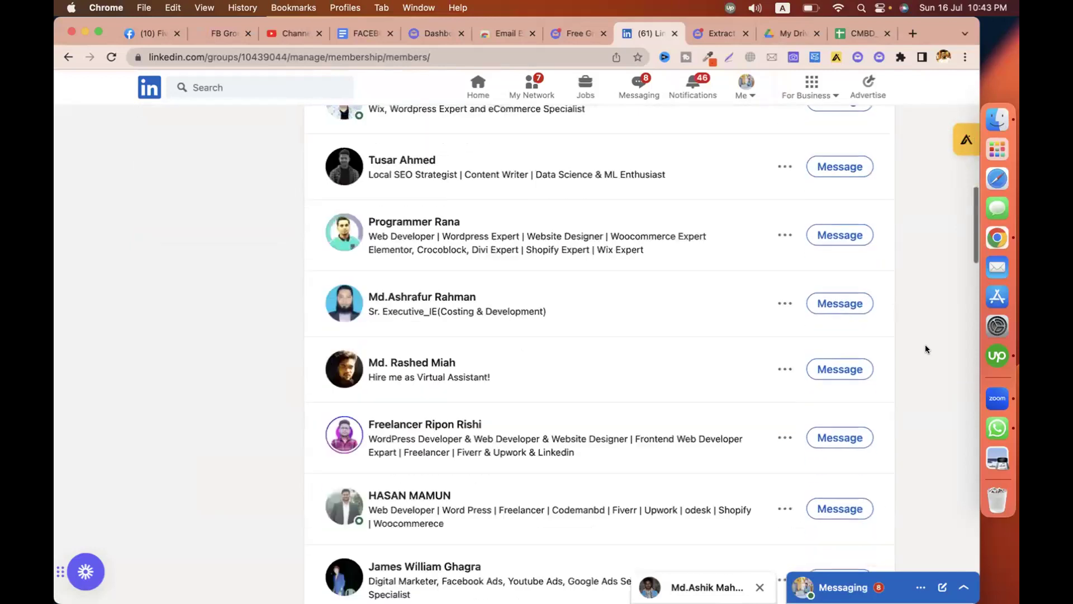
pyautogui.scroll(15, 924, 344)
pyautogui.scroll(-9, 907, 158)
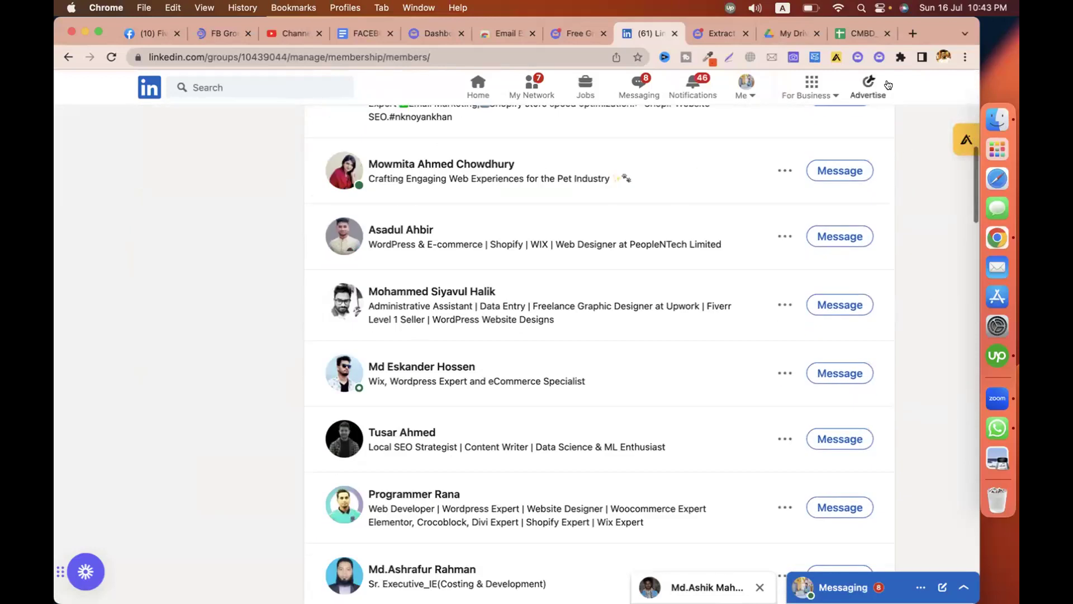
pyautogui.click(856, 56)
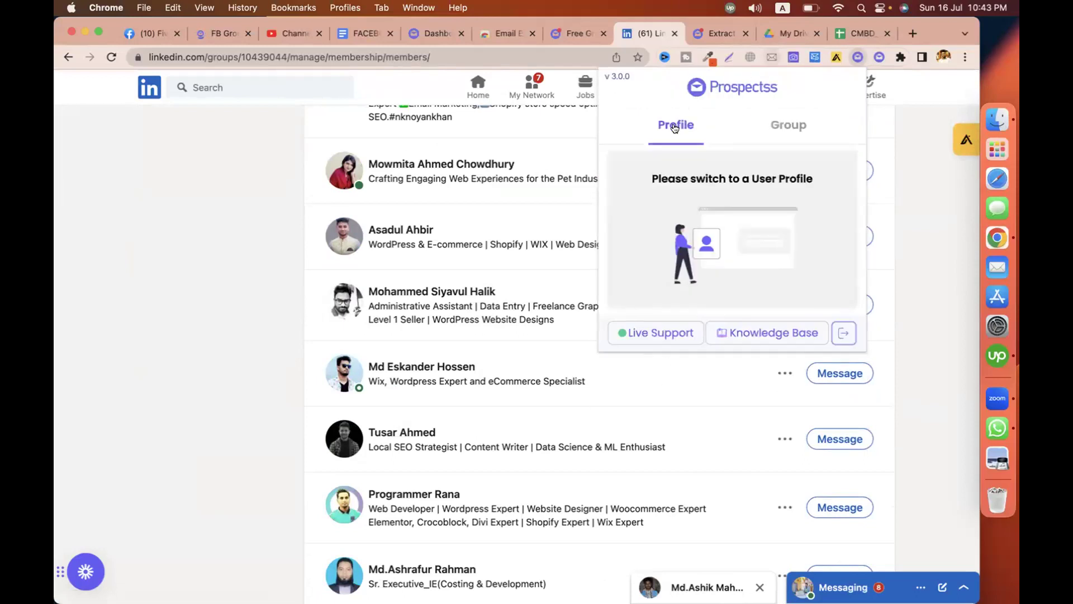
# Switch Prospectss to group scraping and start scraping the Codemanbd group's members.
pyautogui.click(789, 124)
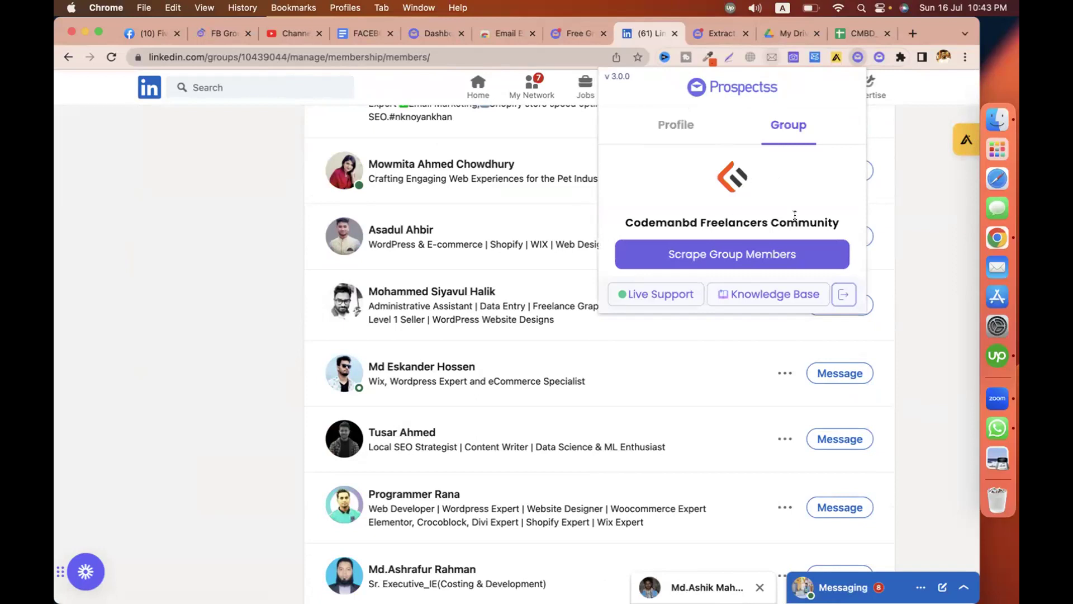
pyautogui.click(713, 258)
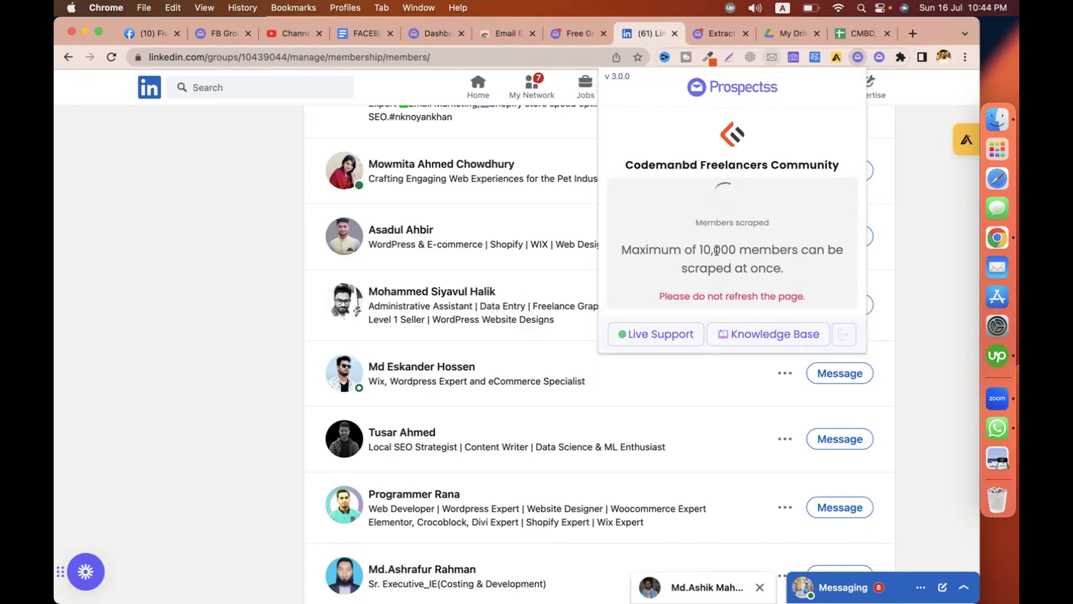
# Check the Facebook extractor page, then reopen Prospectss' group view on the LinkedIn members page.
pyautogui.click(719, 28)
pyautogui.moveTo(257, 57); pyautogui.dragTo(164, 60)
pyautogui.click(370, 156)
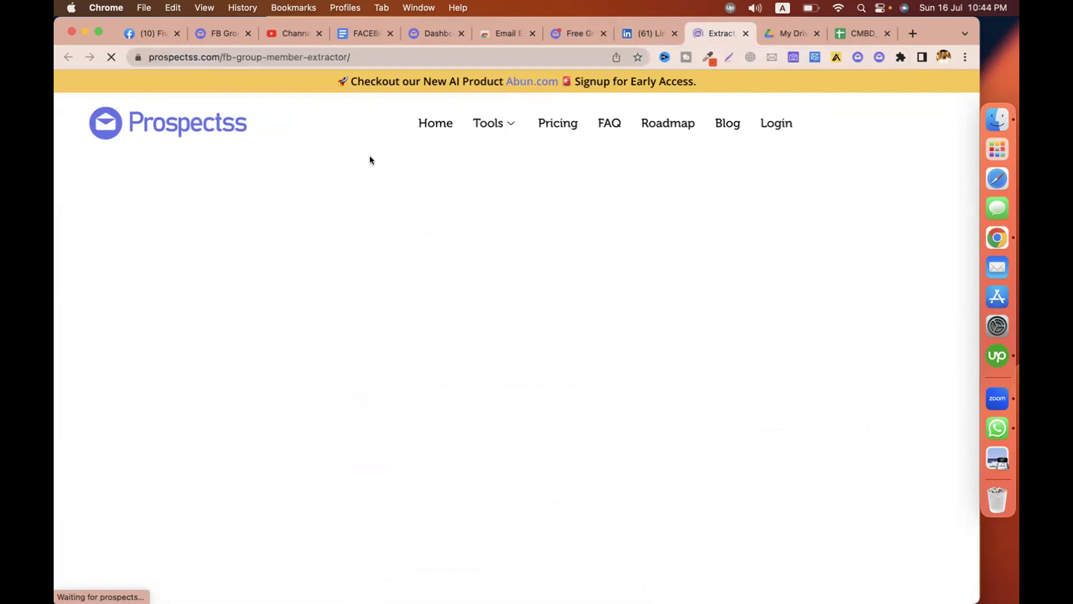
pyautogui.click(641, 41)
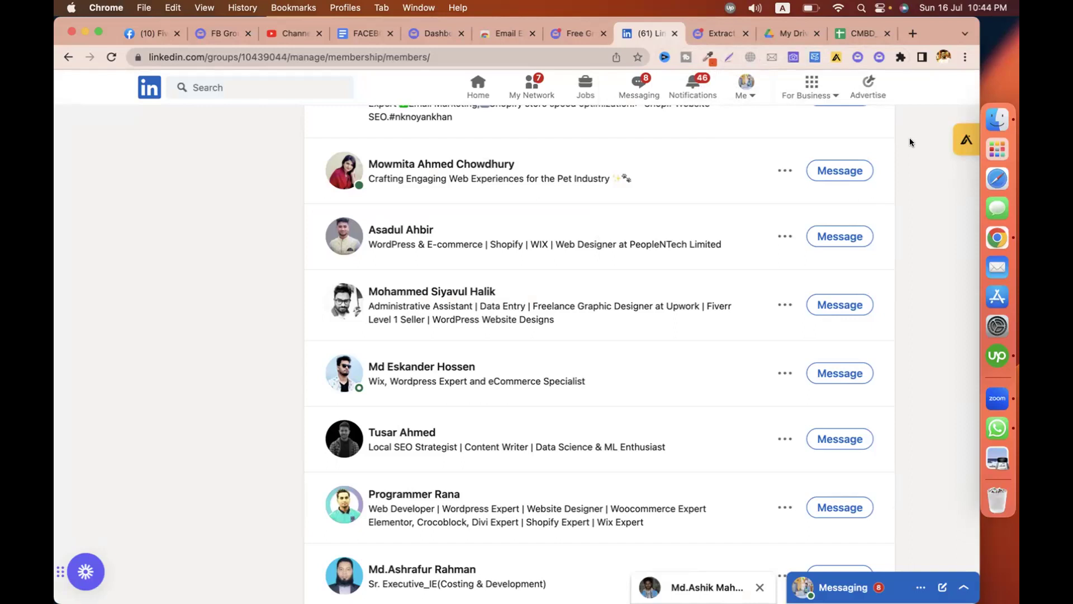
pyautogui.click(853, 57)
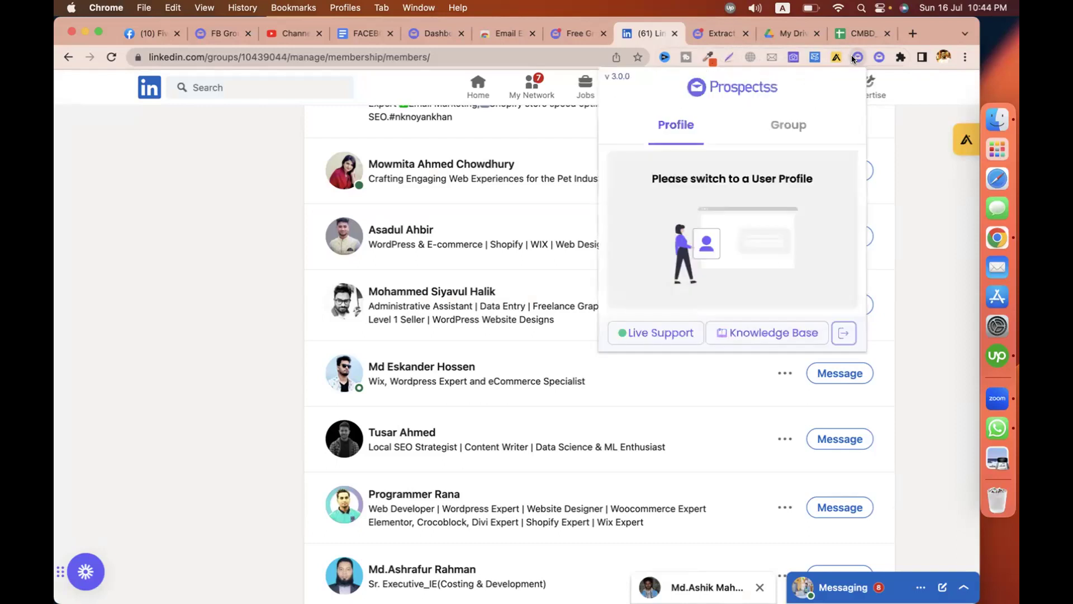
pyautogui.click(773, 137)
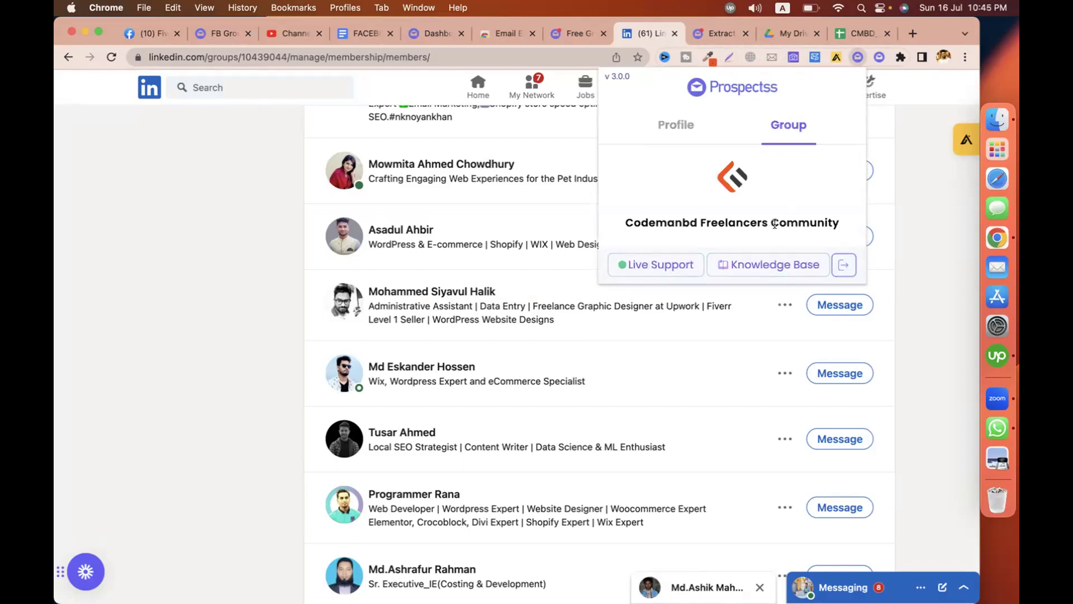
# Browse the Prospectss homepage, dashboard and Facebook group scraper results table.
pyautogui.click(607, 37)
pyautogui.scroll(-10, 531, 282)
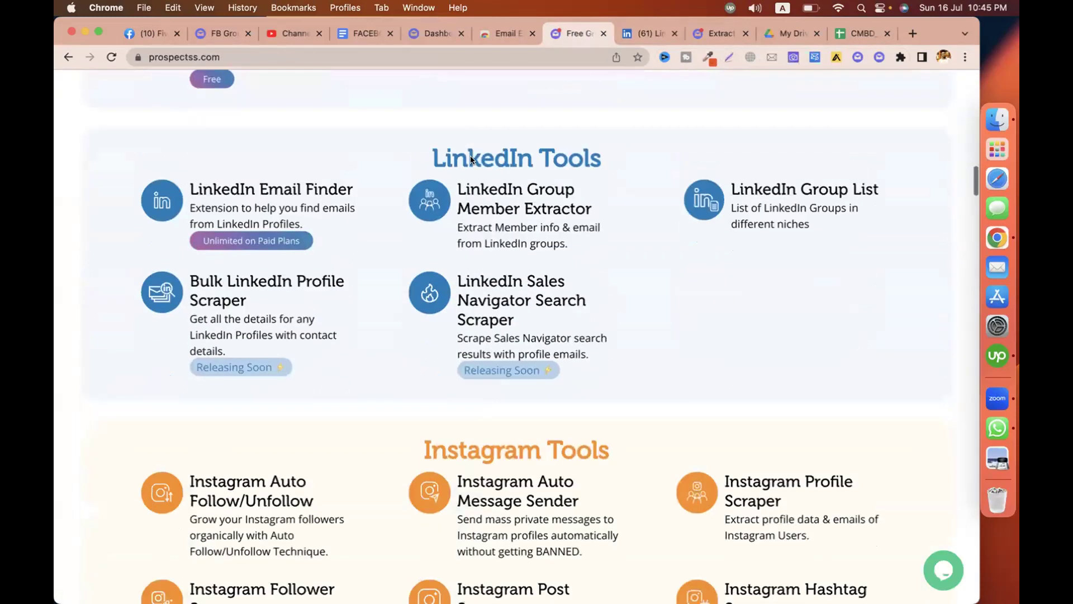
pyautogui.click(428, 38)
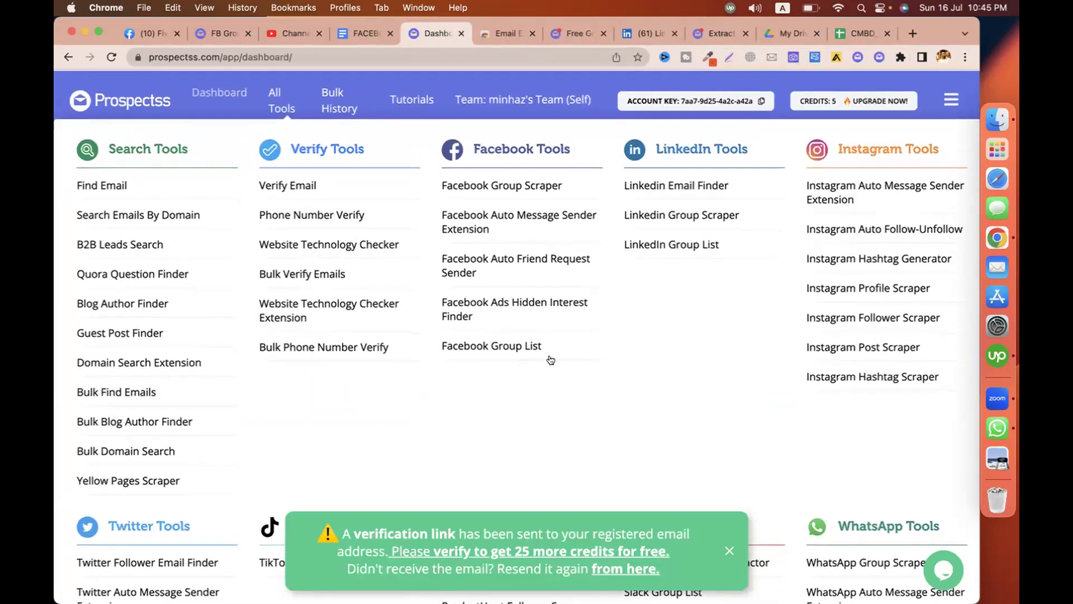
pyautogui.scroll(-10, 454, 286)
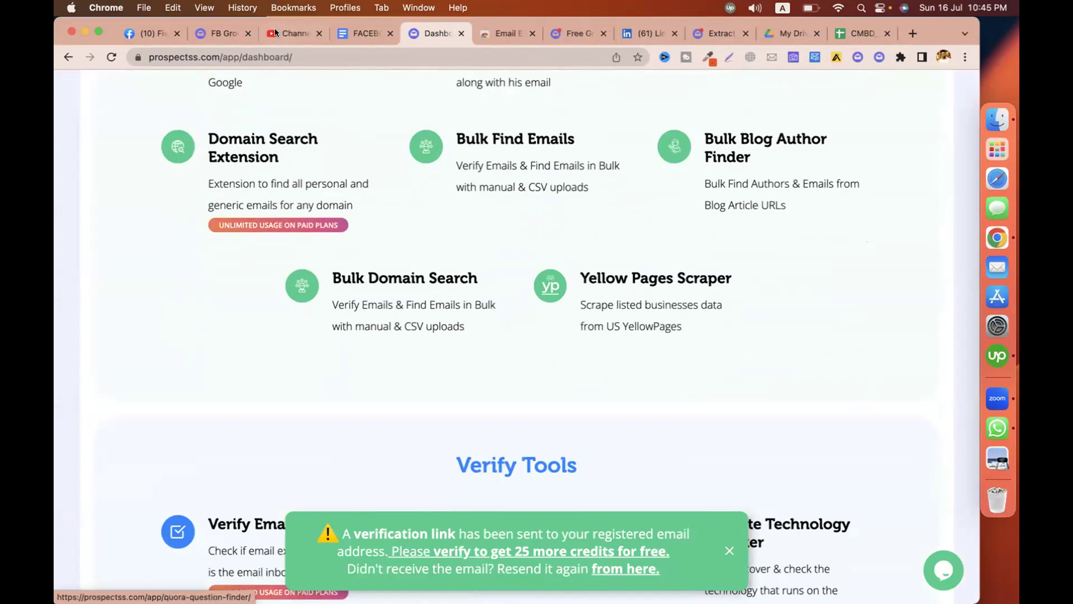
pyautogui.click(223, 33)
pyautogui.scroll(-5, 716, 387)
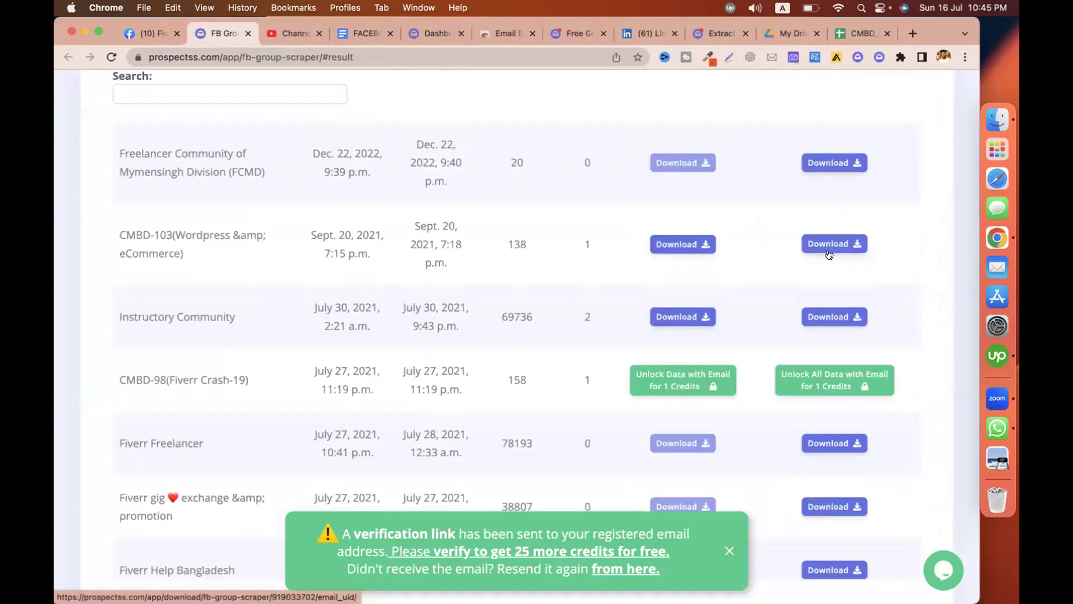
pyautogui.scroll(-1, 437, 352)
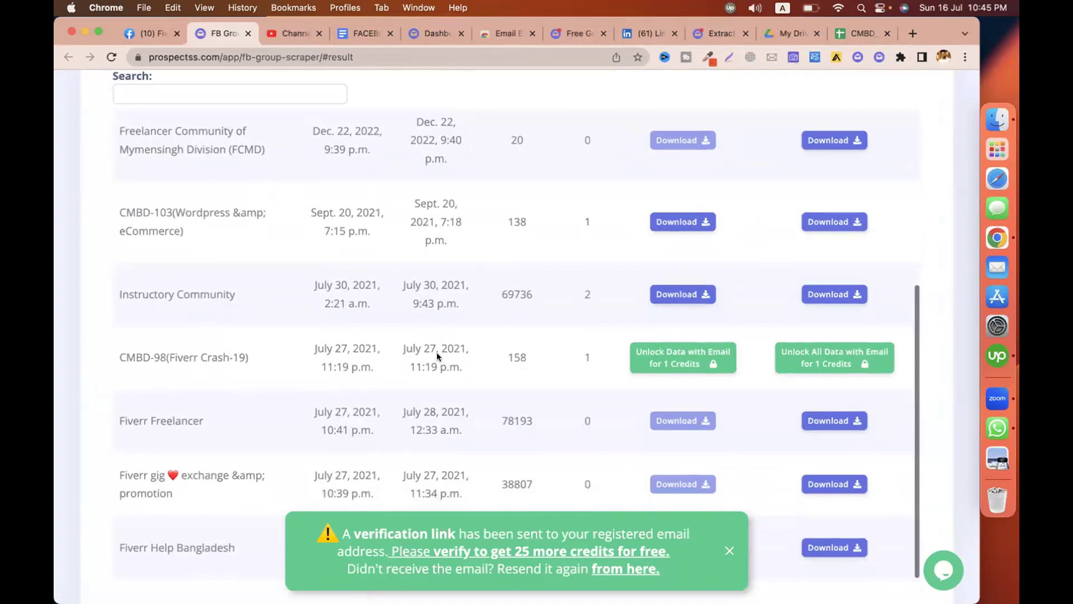
pyautogui.scroll(5, 517, 358)
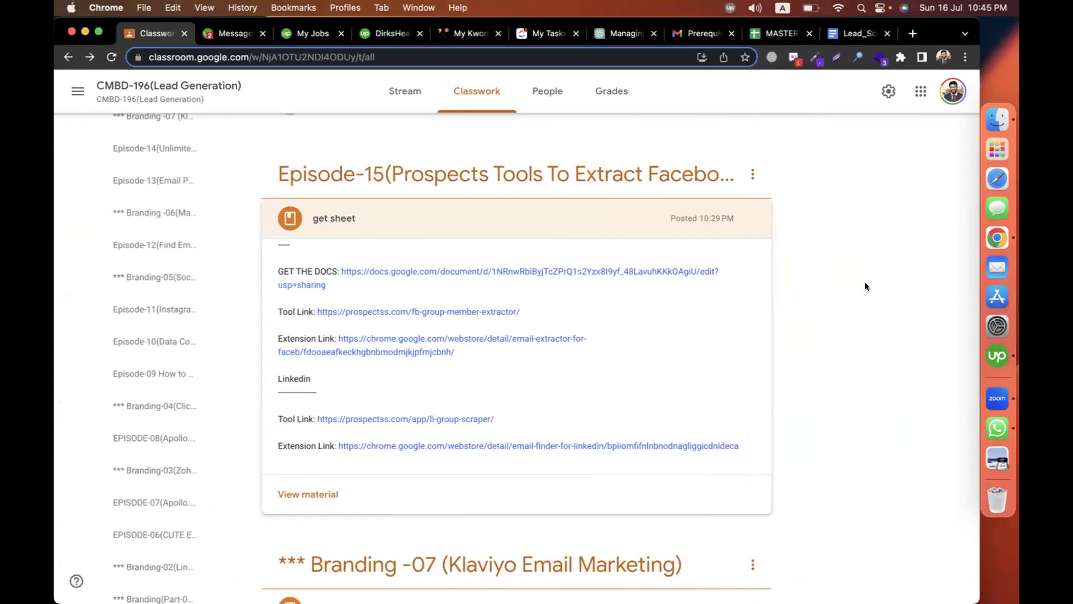
# Create a new assignment and title it 'Assignment - fb and li group scrapper'.
pyautogui.click(591, 223)
pyautogui.scroll(3, 591, 224)
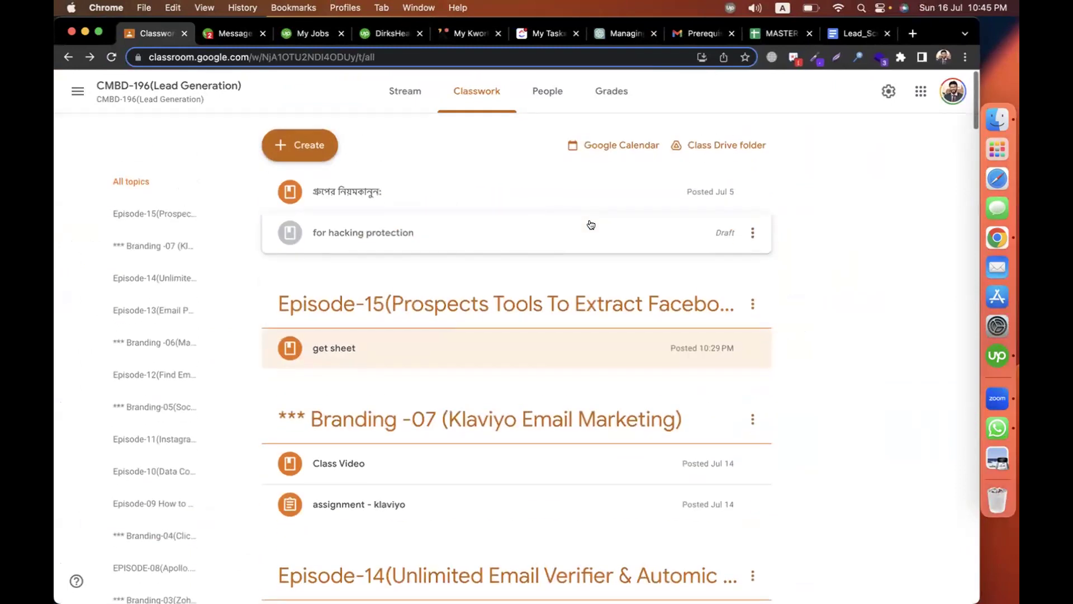
pyautogui.click(299, 145)
pyautogui.click(329, 179)
pyautogui.write('assignment -')
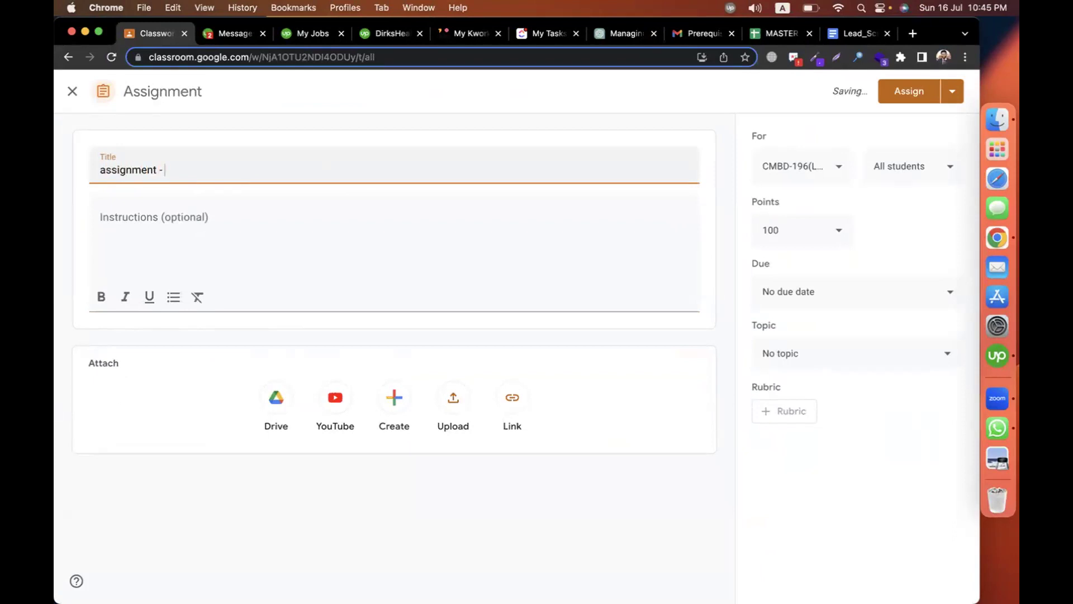
pyautogui.press('super+a')
pyautogui.press('Left')
pyautogui.hotkey('shift', 'Right')
pyautogui.write('A')
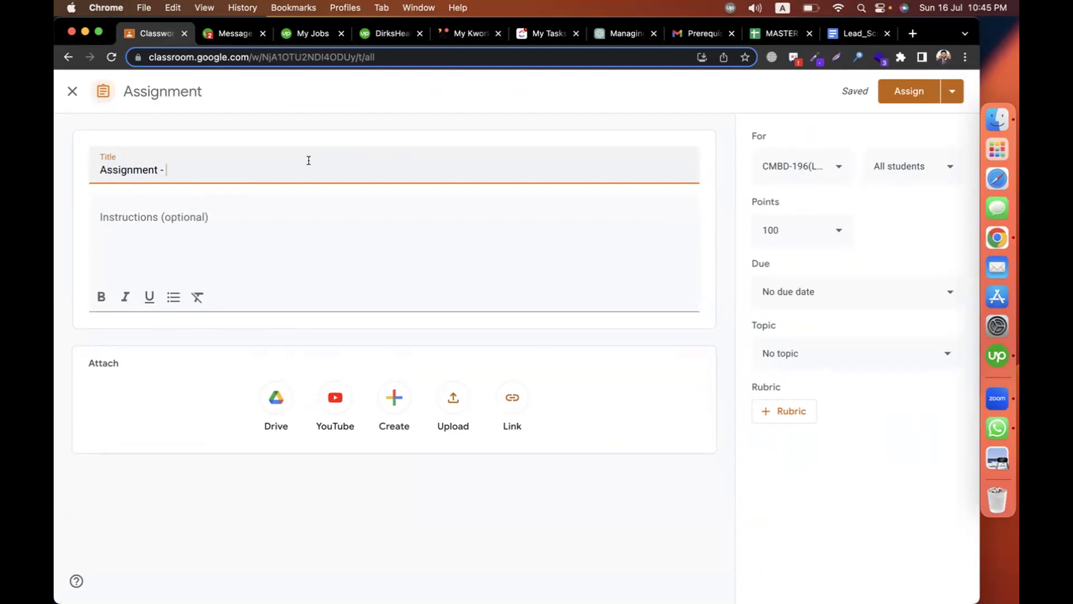
pyautogui.write('fb and li group scrapper')
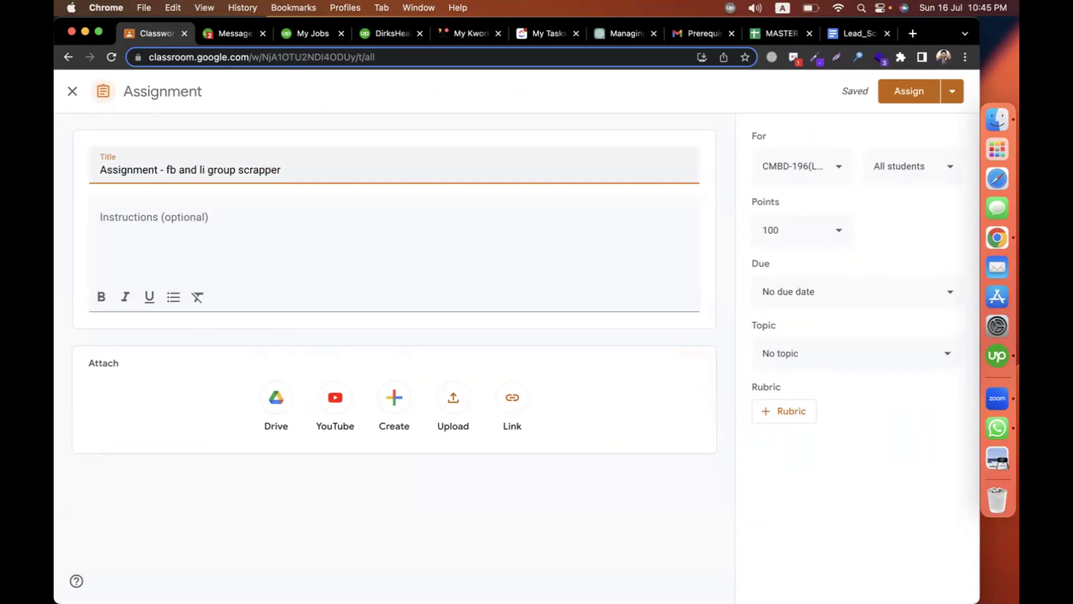
pyautogui.click(277, 214)
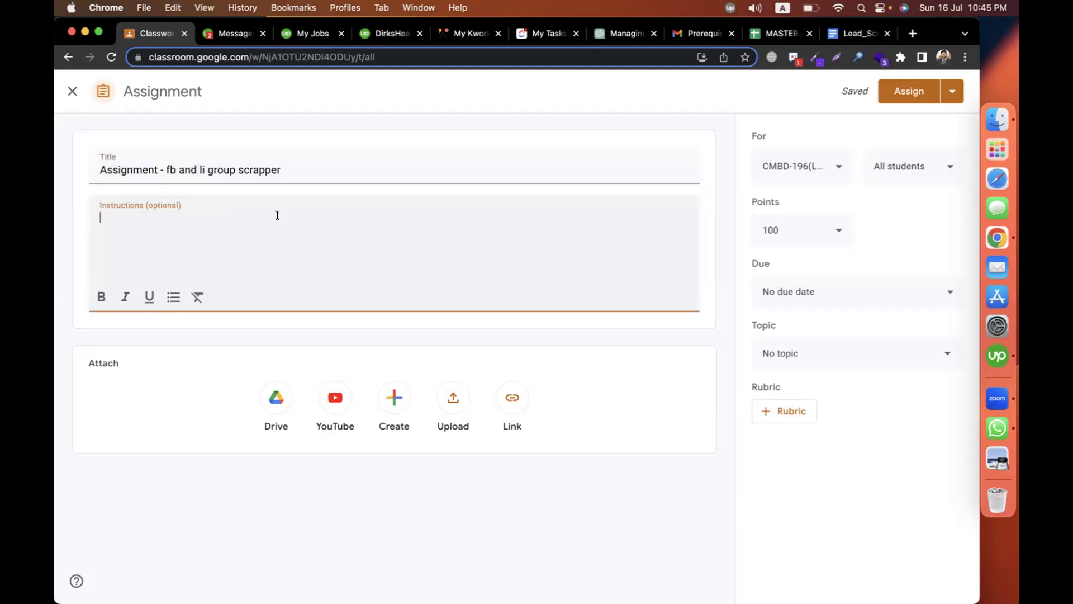
# Write the instructions 'scrape 50 fb + 50 linkedin group members' with a second line starting 'submit'.
pyautogui.moveTo(164, 169); pyautogui.dragTo(337, 173)
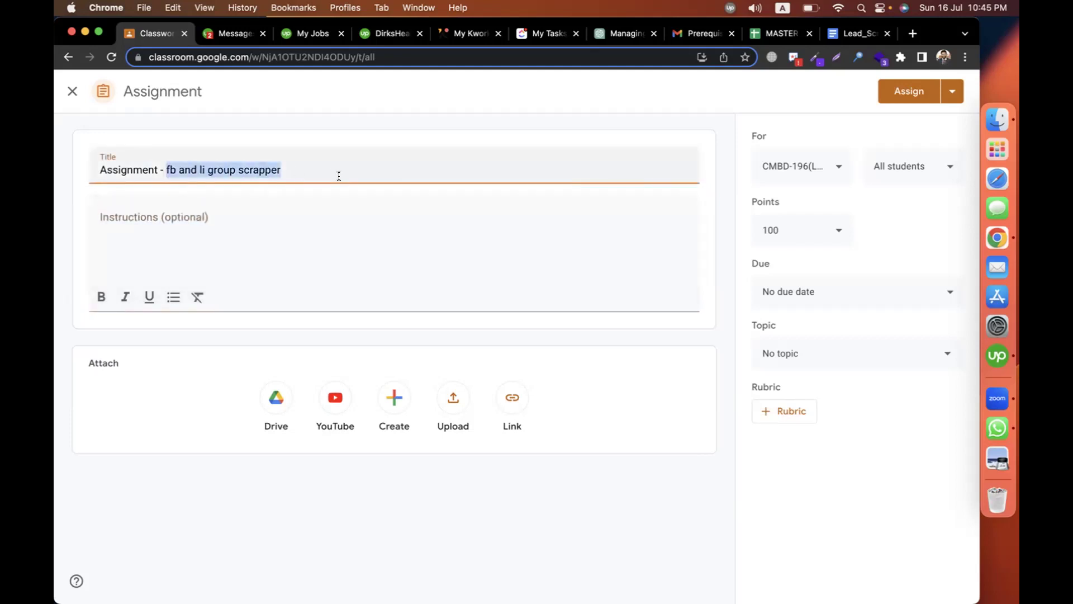
pyautogui.click(245, 230)
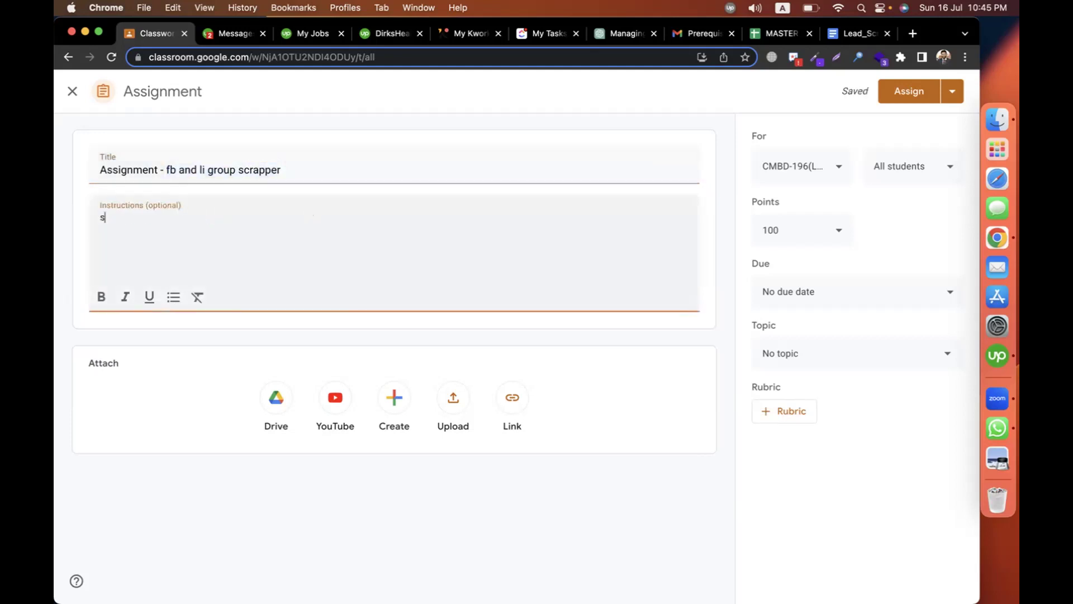
pyautogui.write('scrape 50 fb + 50 linkeid')
pyautogui.press('BackSpace')
pyautogui.press('BackSpace')
pyautogui.press('BackSpace')
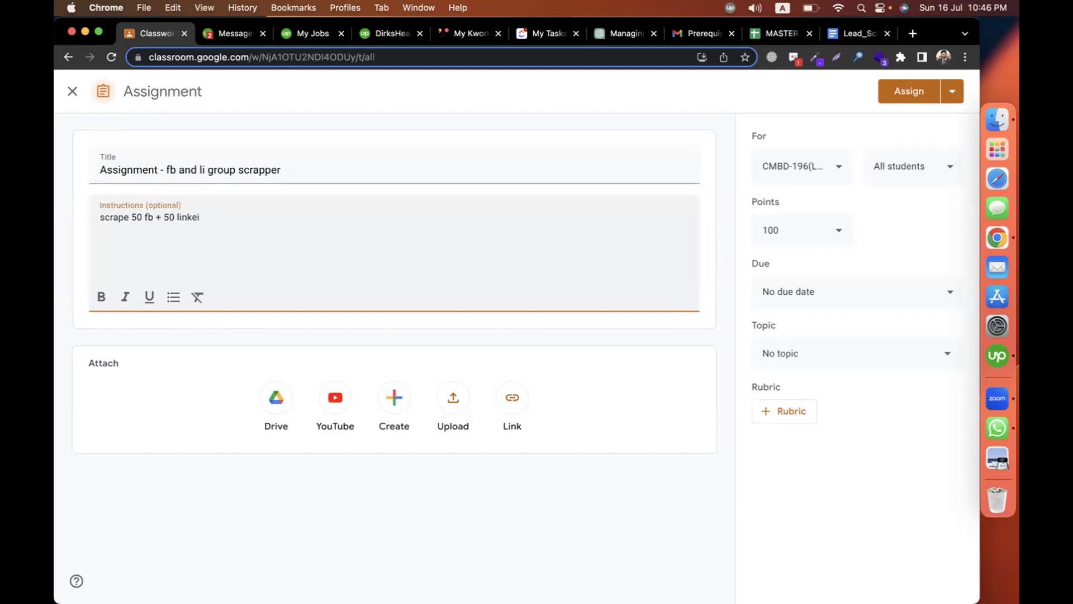
pyautogui.write('din group members')
pyautogui.press('Return')
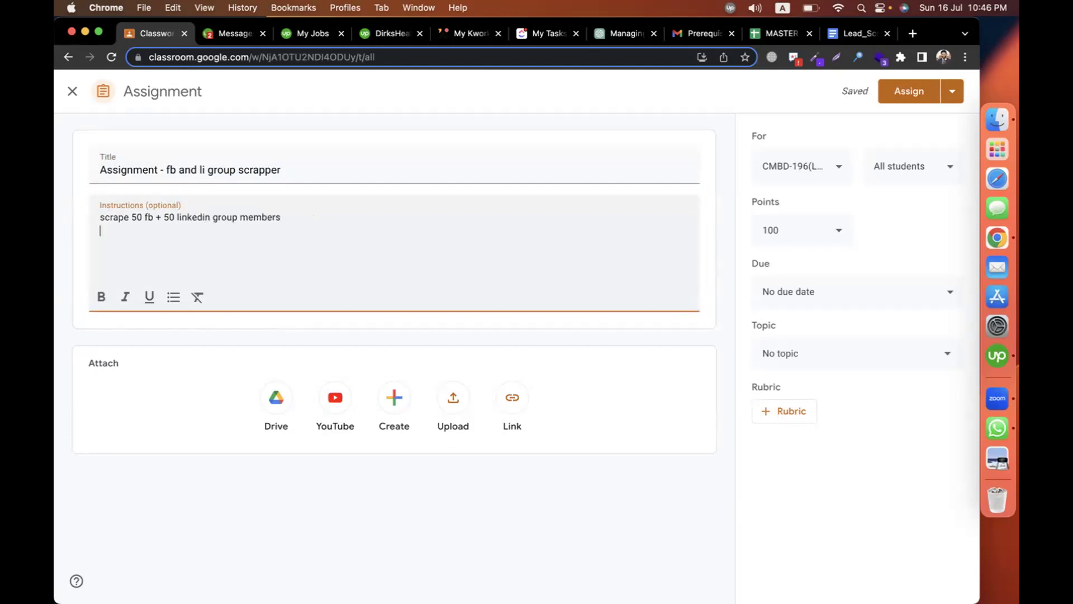
pyautogui.write('submit')
# Check the MASTER spreadsheet's CMBD-215 and MY_OCCUPANCY sheets.
pyautogui.click(774, 33)
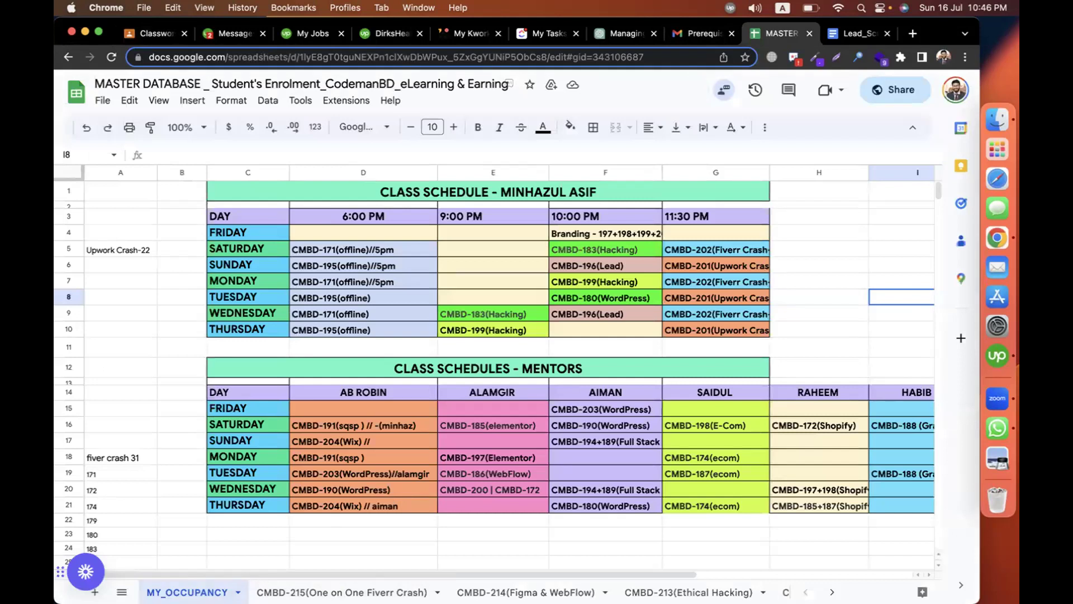
pyautogui.click(296, 591)
pyautogui.hotkey('alt', 'Up')
pyautogui.hotkey('alt', 'Down')
pyautogui.hotkey('alt', 'Up')
# Finish the instruction text, file the assignment under topic Episode-15, and assign it.
pyautogui.click(150, 38)
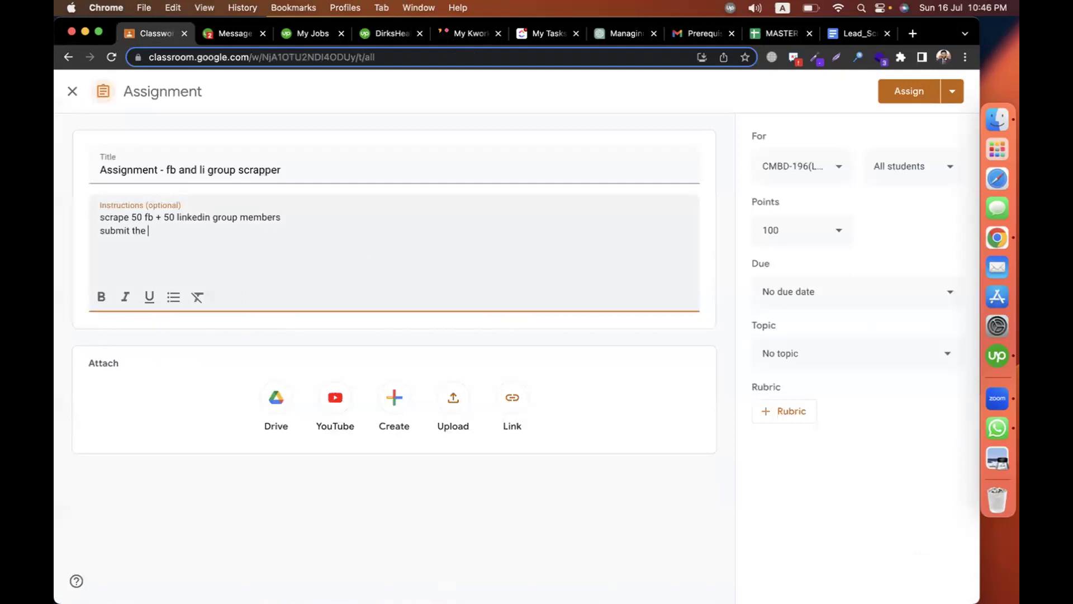
pyautogui.write('fter download')
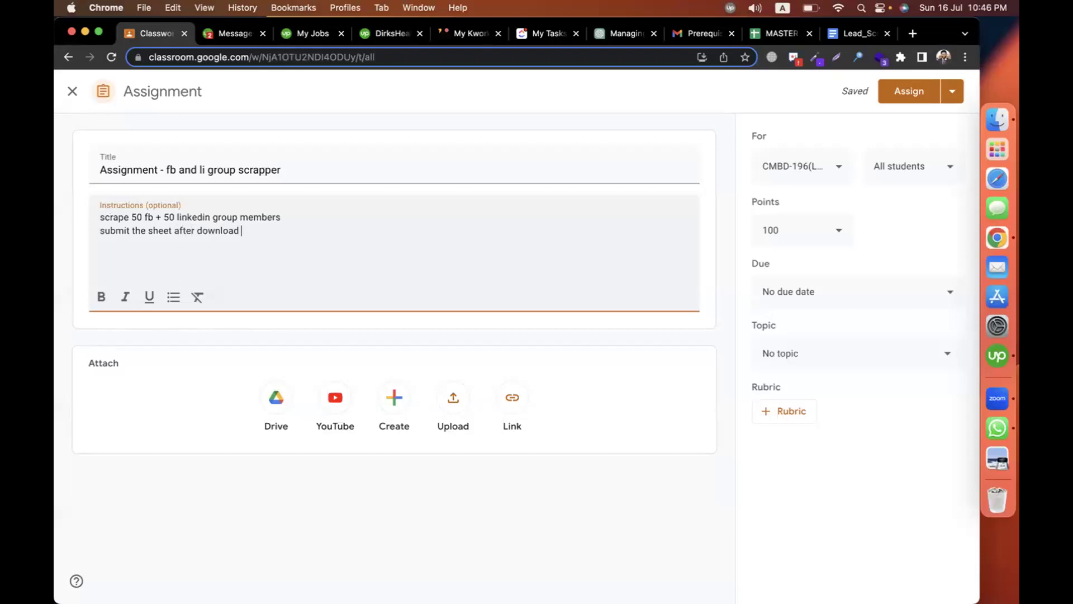
pyautogui.click(900, 356)
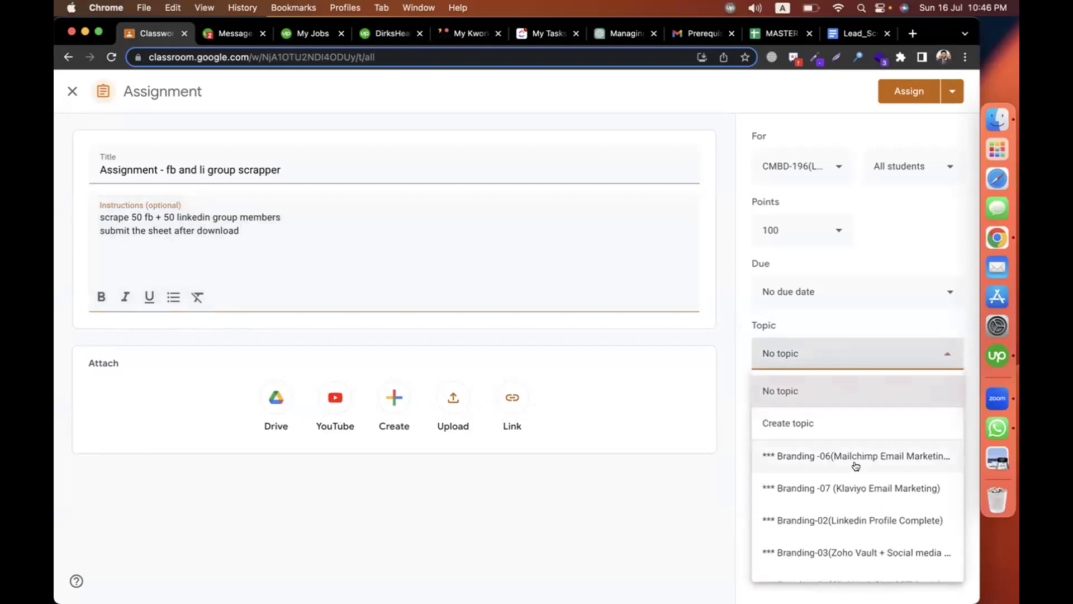
pyautogui.scroll(-15, 855, 465)
pyautogui.click(883, 563)
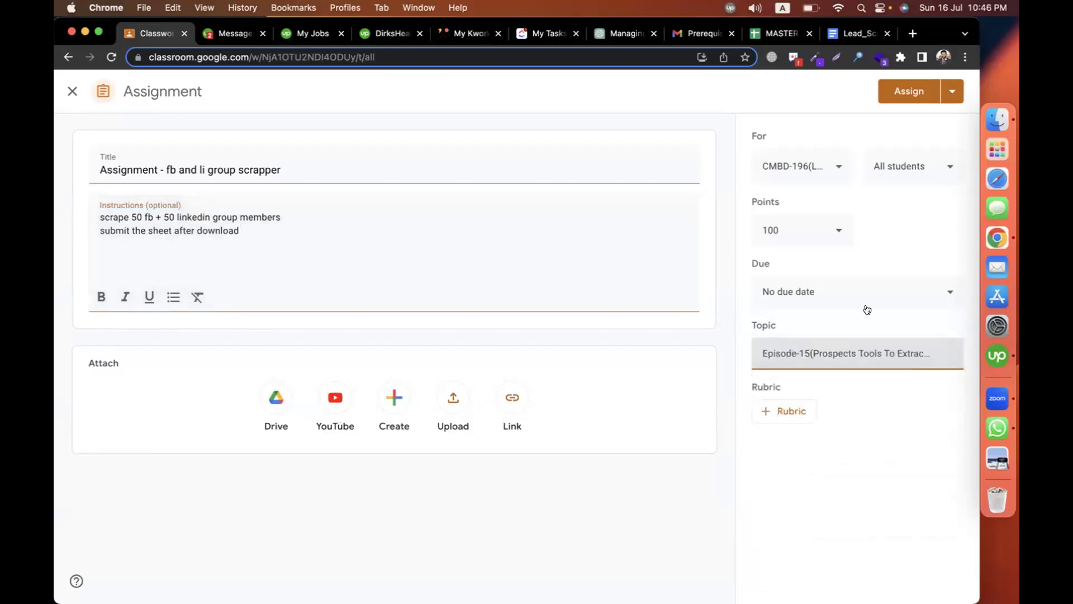
pyautogui.click(906, 91)
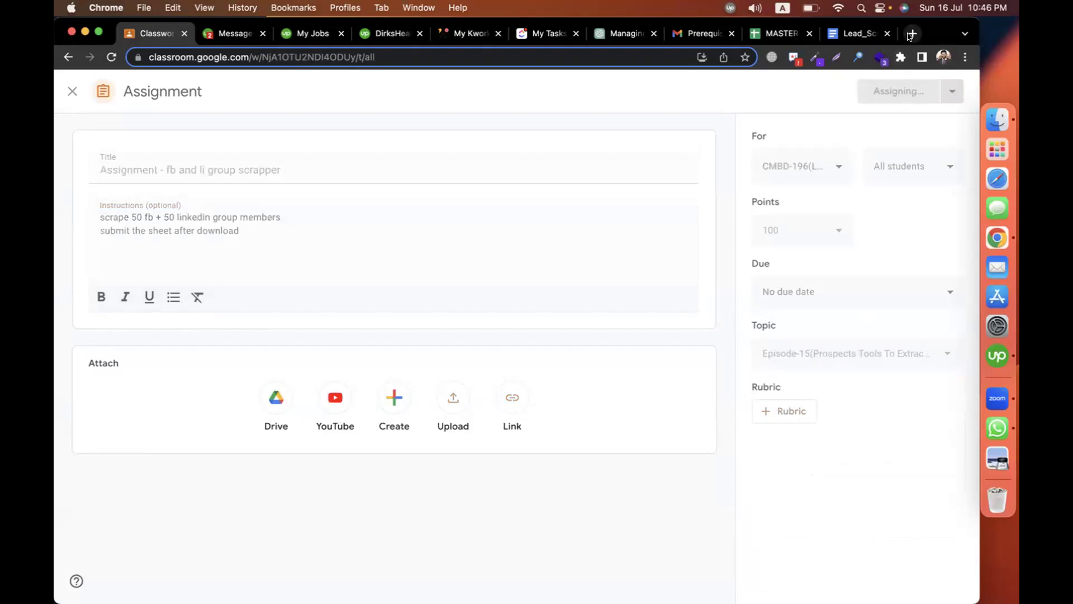
# Search Fiverr in a new tab for 'facebook group scraper'.
pyautogui.click(909, 34)
pyautogui.write('fiv')
pyautogui.press('Return')
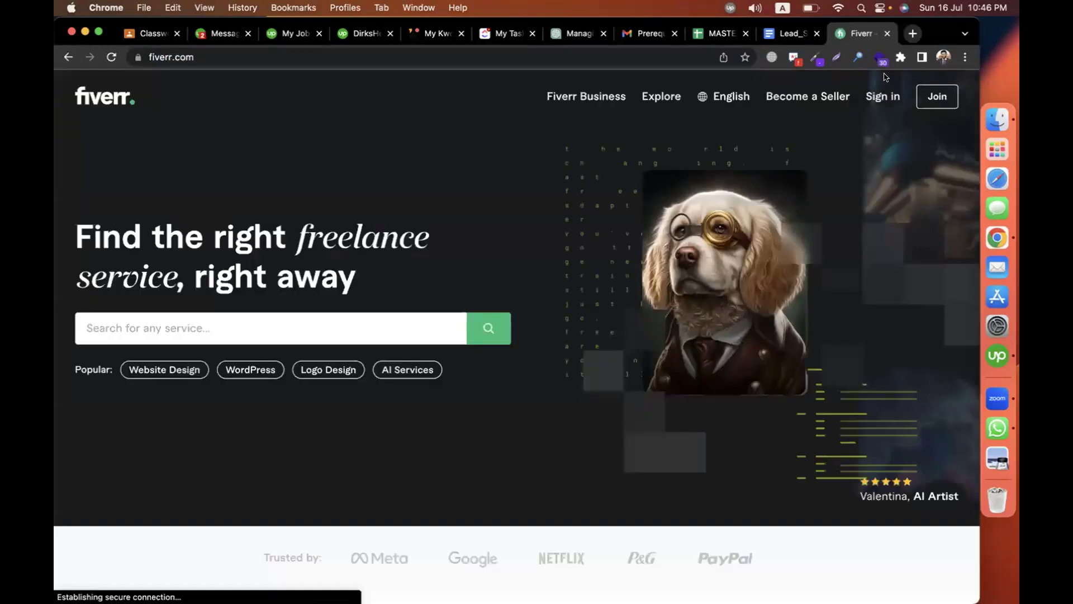
pyautogui.write('faceb')
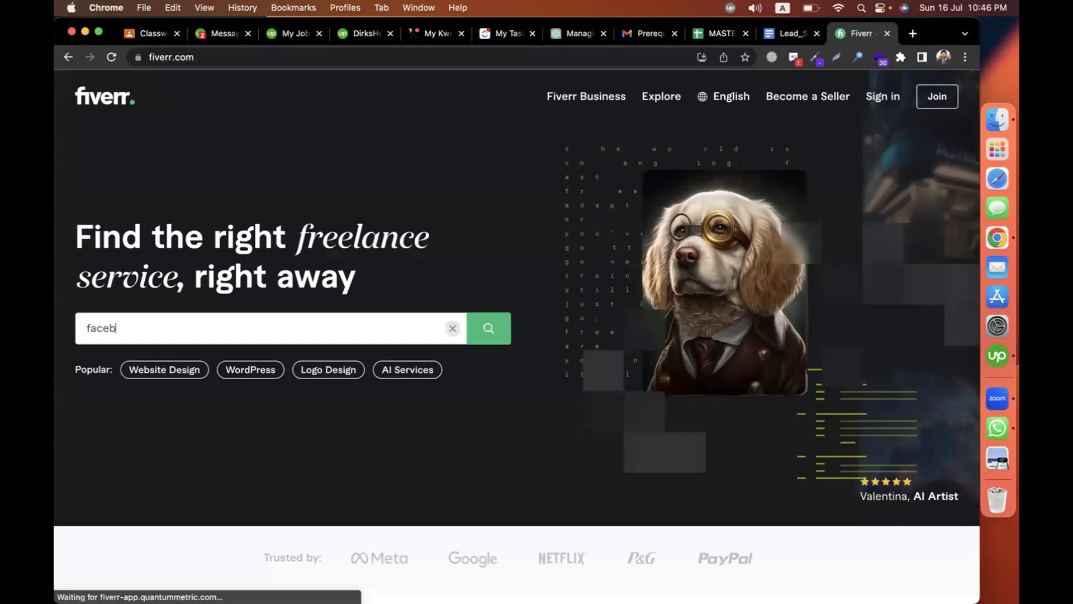
pyautogui.write('ook grou')
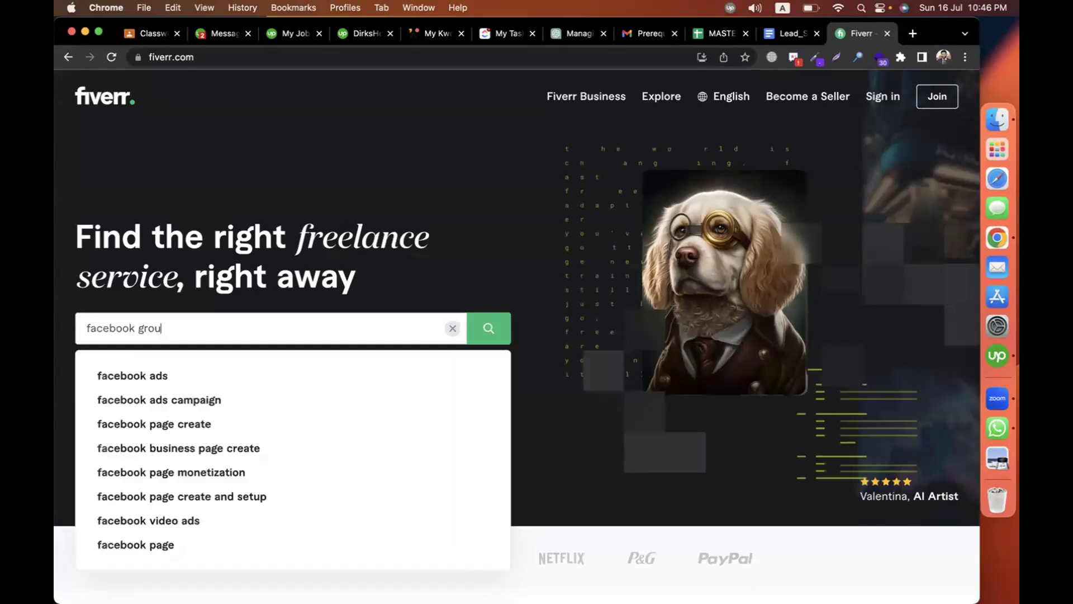
pyautogui.write('p scraper')
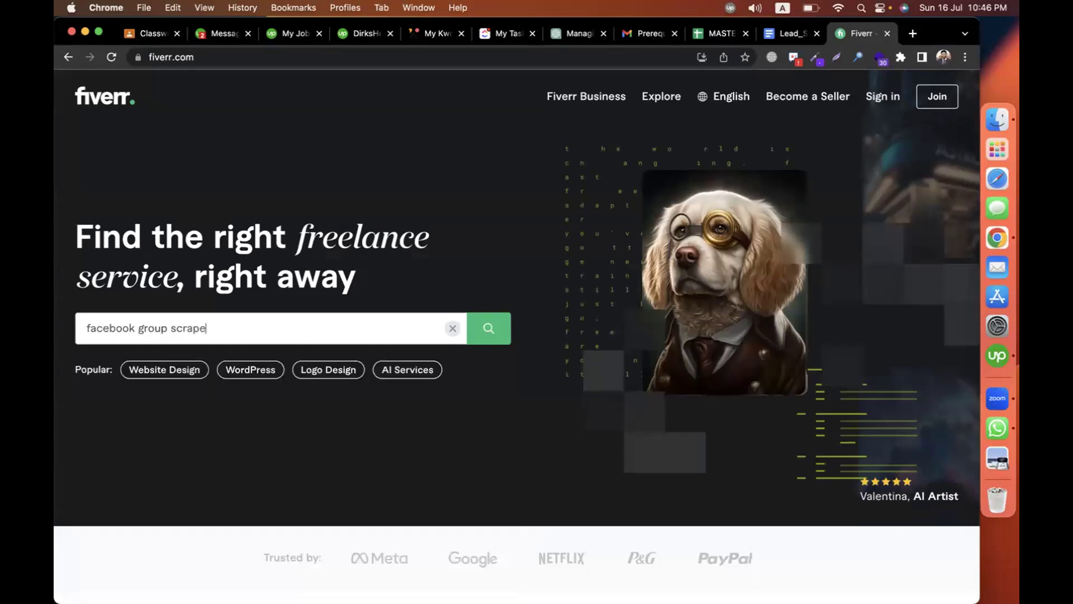
pyautogui.press('Return')
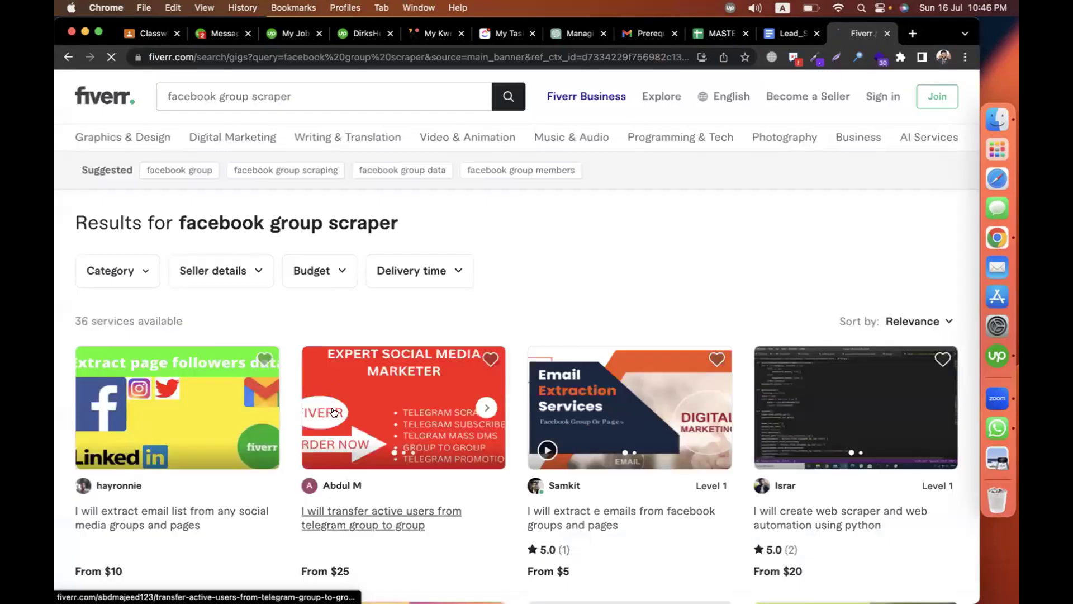
# Browse the 36 scraper gigs priced $5 to $100, then return to the Upwork workroom.
pyautogui.scroll(-3, 328, 412)
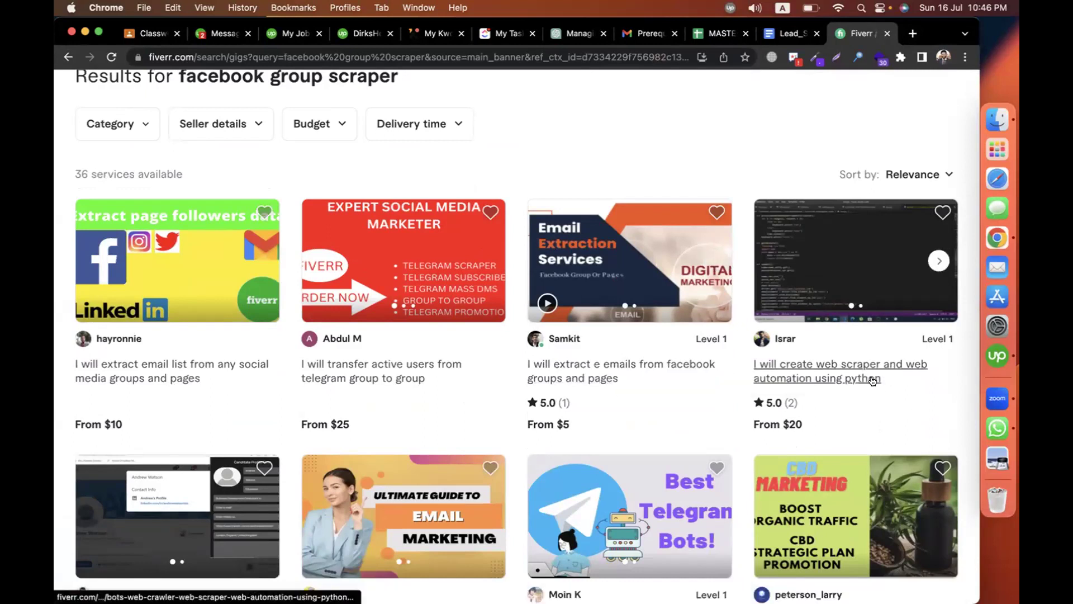
pyautogui.scroll(-5, 857, 378)
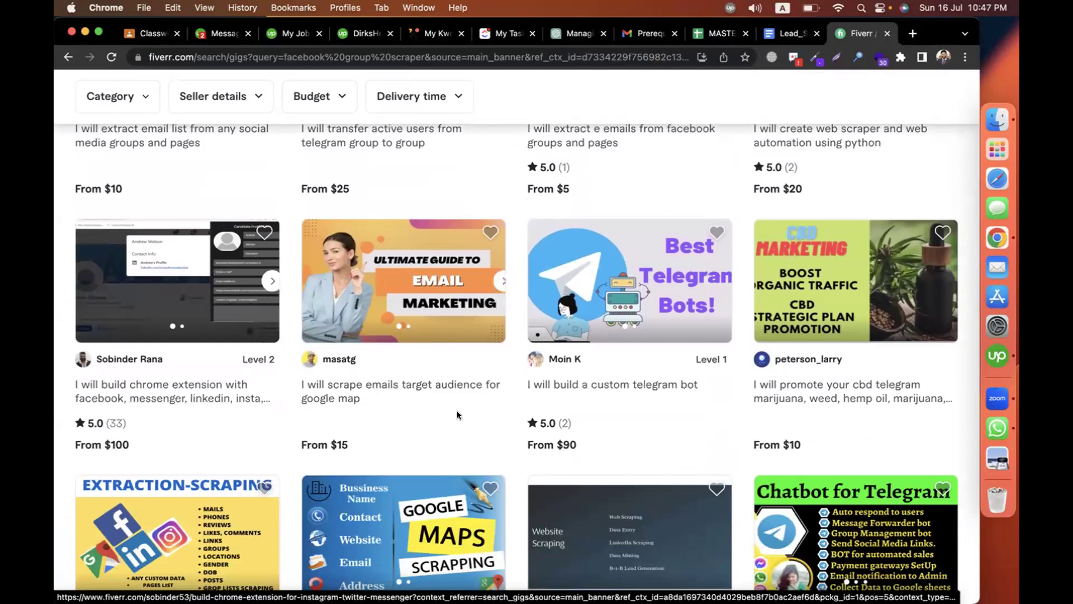
pyautogui.scroll(-4, 243, 434)
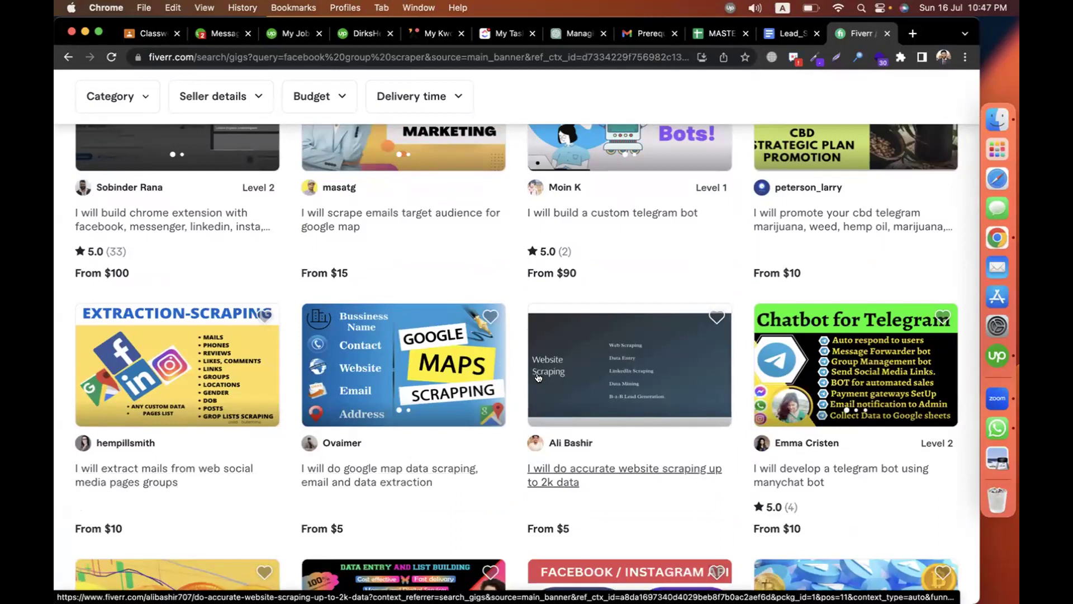
pyautogui.scroll(10, 565, 475)
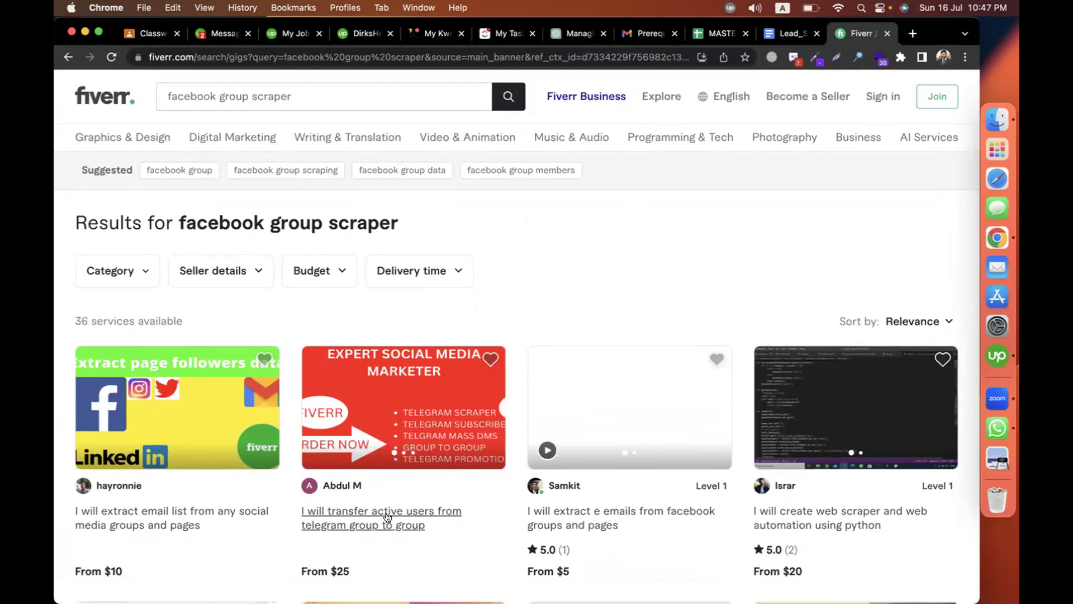
pyautogui.click(343, 35)
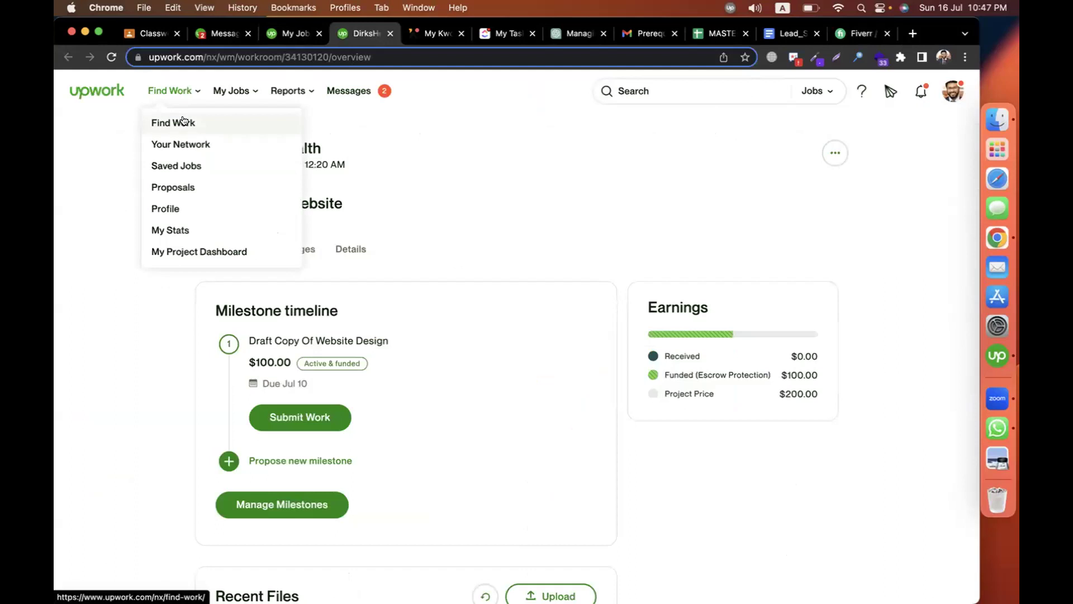
# Search Upwork's job feed for 'lead generation'.
pyautogui.click(182, 120)
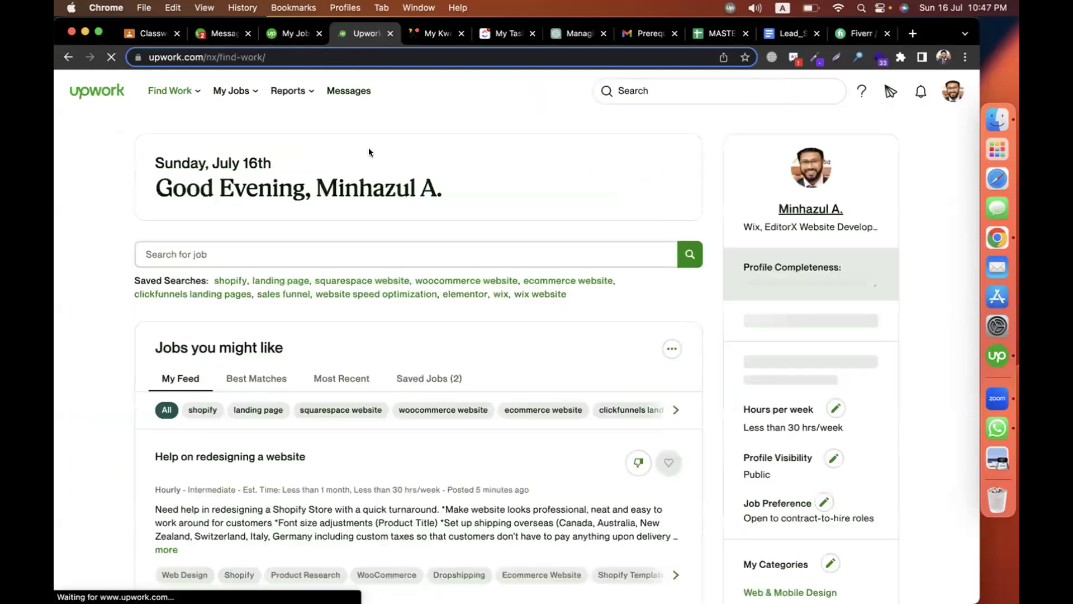
pyautogui.click(289, 253)
pyautogui.write('lead')
pyautogui.press('BackSpace')
pyautogui.write('a')
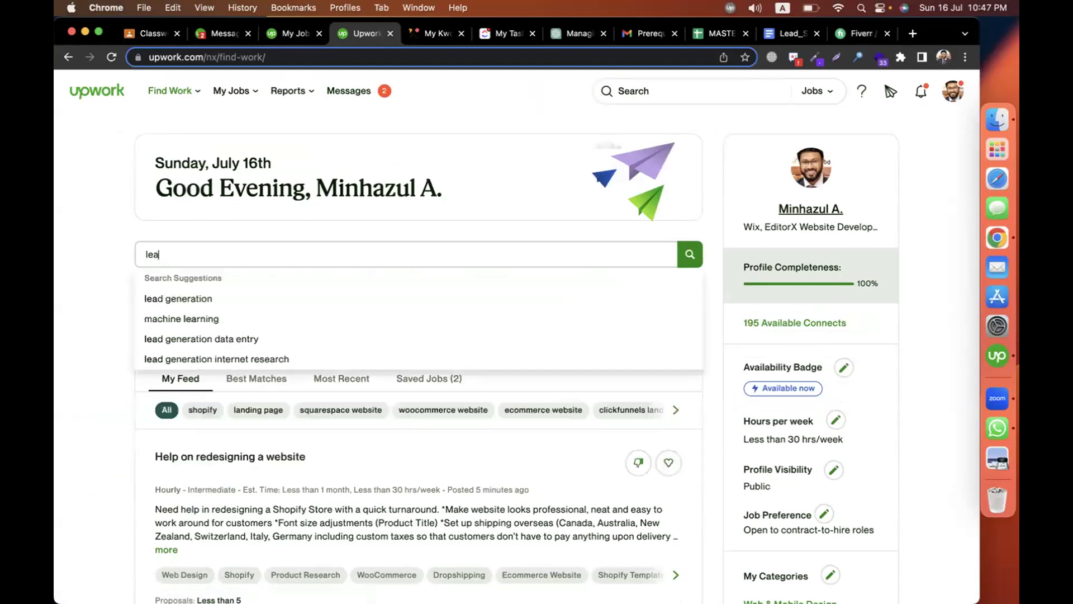
pyautogui.write('d generation')
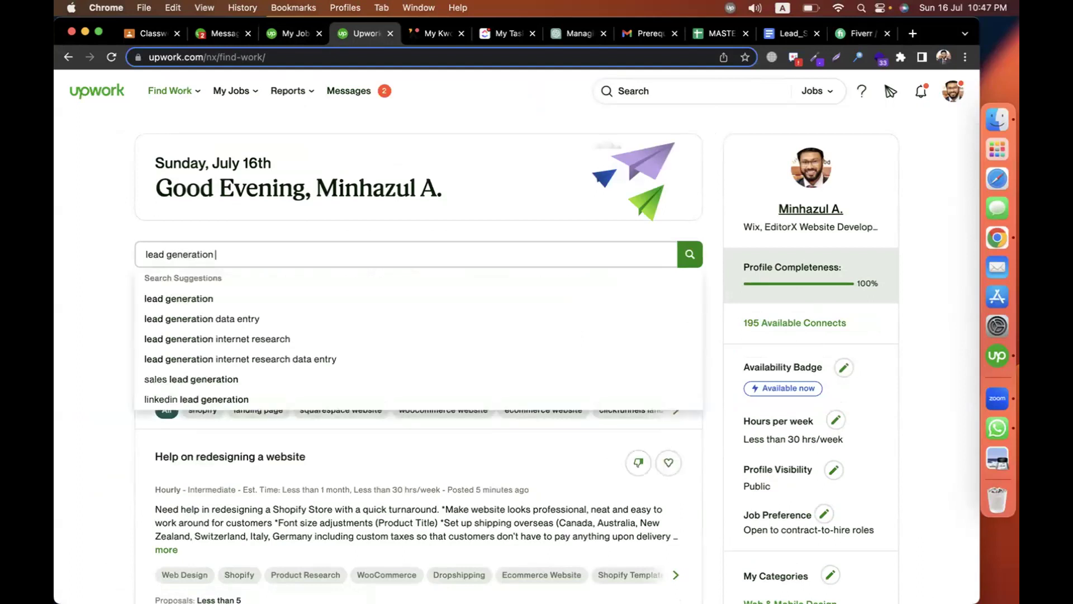
pyautogui.press('Return')
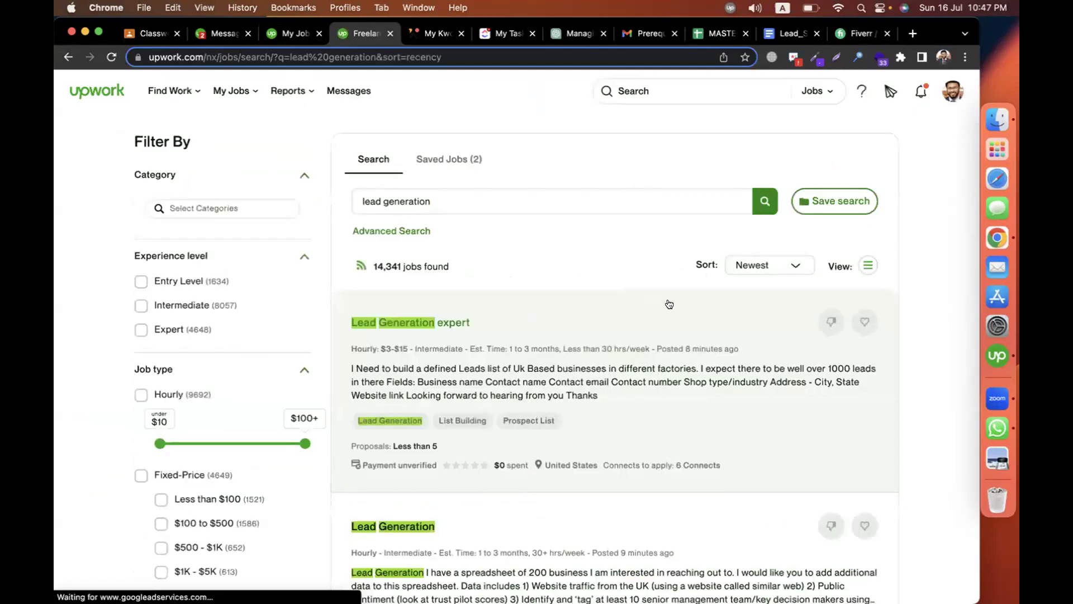
# Scroll through the newest lead generation job postings.
pyautogui.scroll(-2, 668, 305)
pyautogui.scroll(-2, 458, 228)
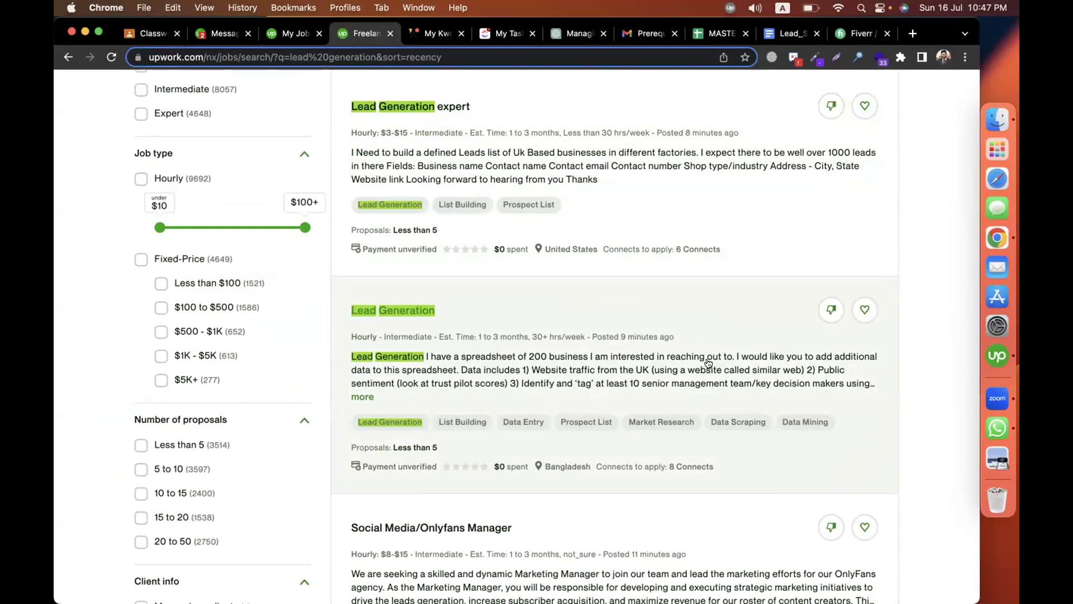
pyautogui.scroll(-4, 619, 364)
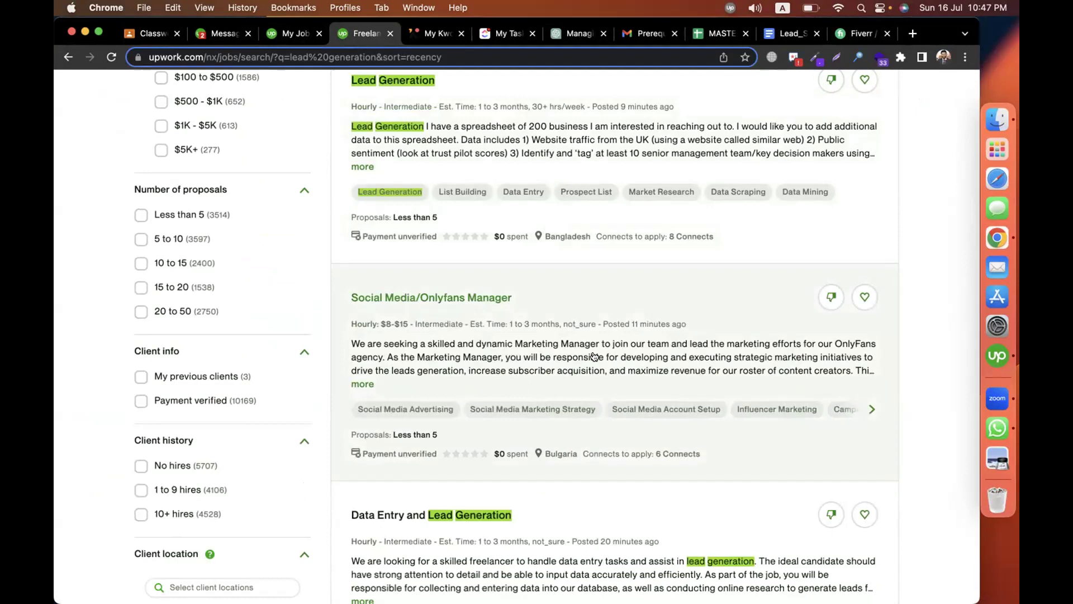
pyautogui.scroll(-2, 594, 357)
pyautogui.scroll(-5, 594, 357)
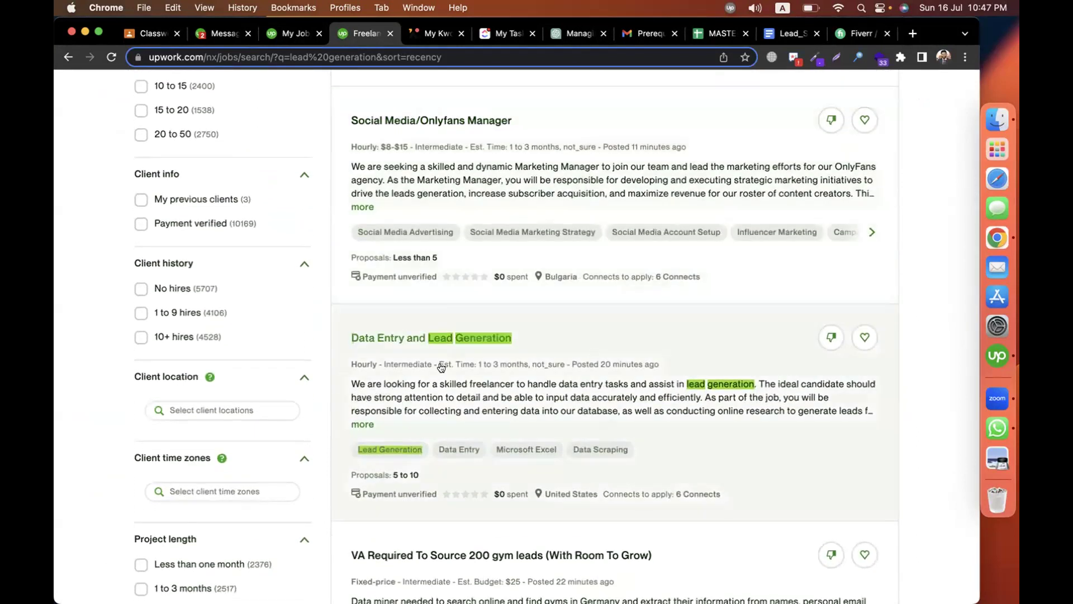
pyautogui.scroll(15, 442, 367)
pyautogui.scroll(1, 441, 367)
pyautogui.click(444, 190)
# Search for 'business email finding' jobs, returning 293 postings led by a gym leads listing.
pyautogui.press('super+a')
pyautogui.write('b')
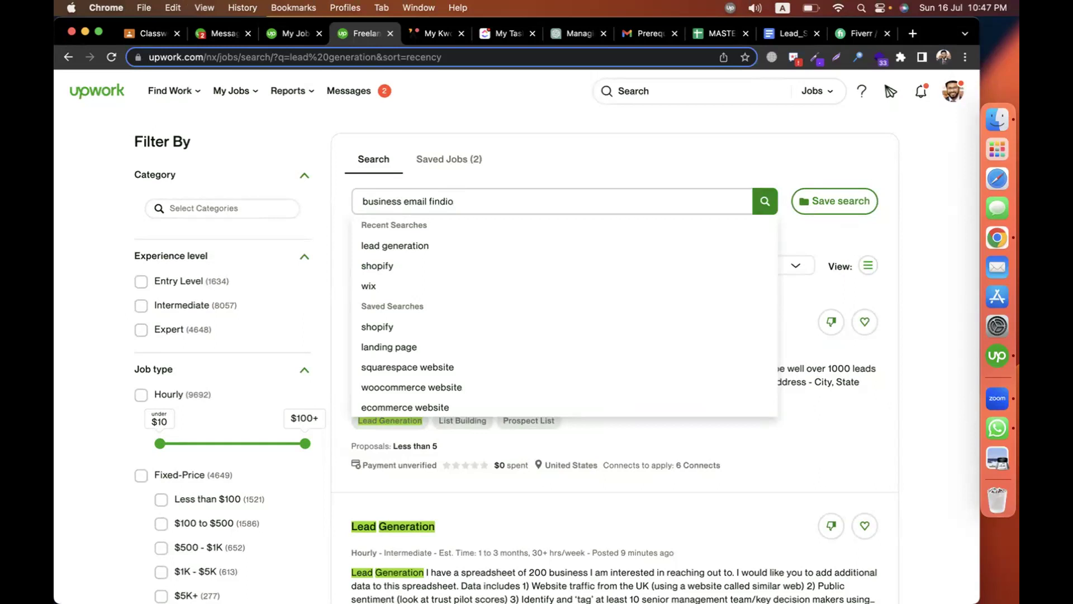
pyautogui.press('Return')
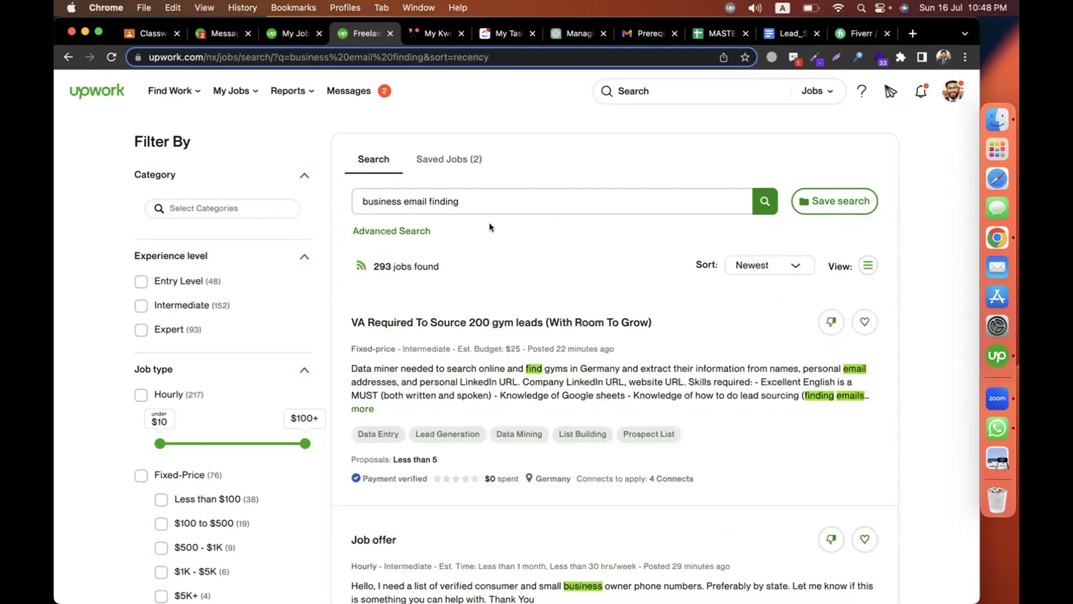
pyautogui.scroll(-3, 463, 230)
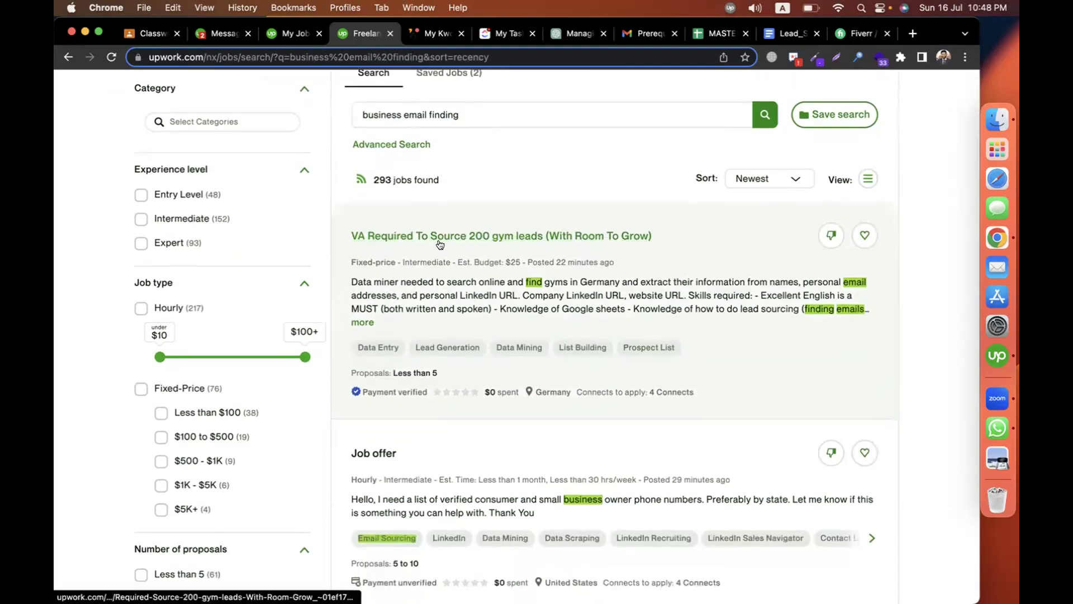